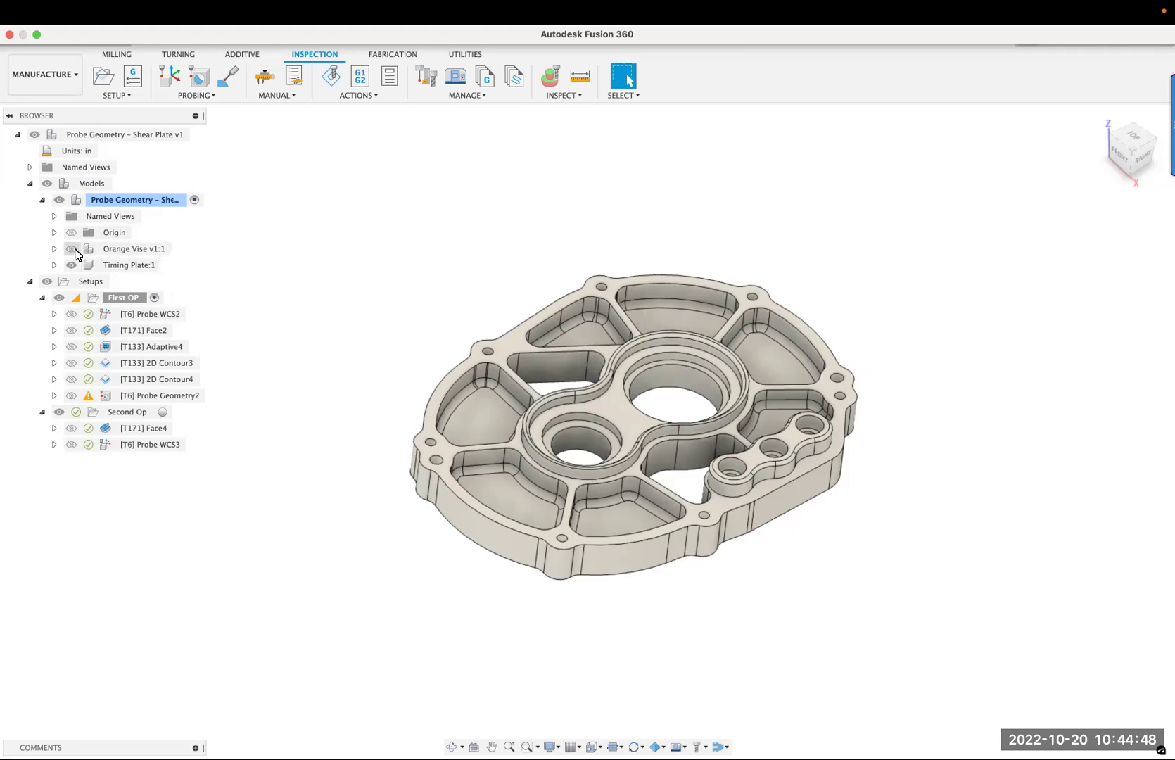
Show the Orange Vise and inspect the part's bore and upper counterbore faces.
click(71, 249)
shift+middle_drag(322, 392, 368, 568)
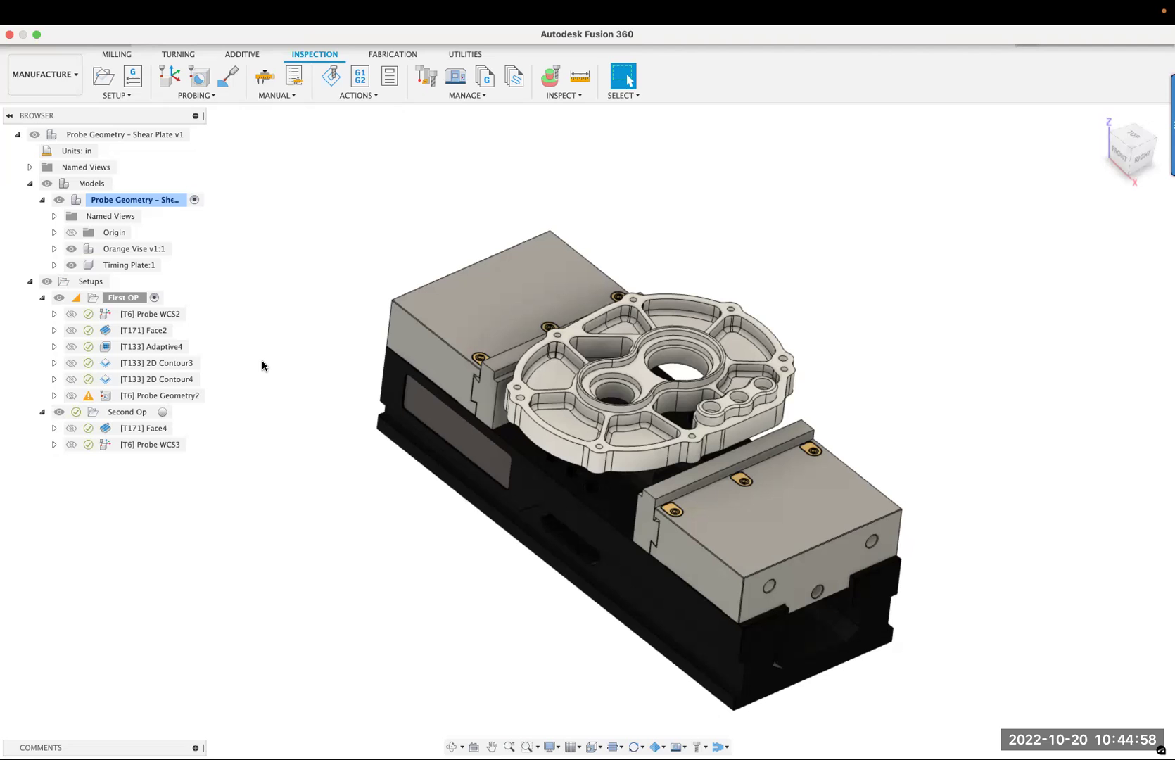
shift+middle_drag(505, 495, 633, 366)
scroll(754, 316, up, 10)
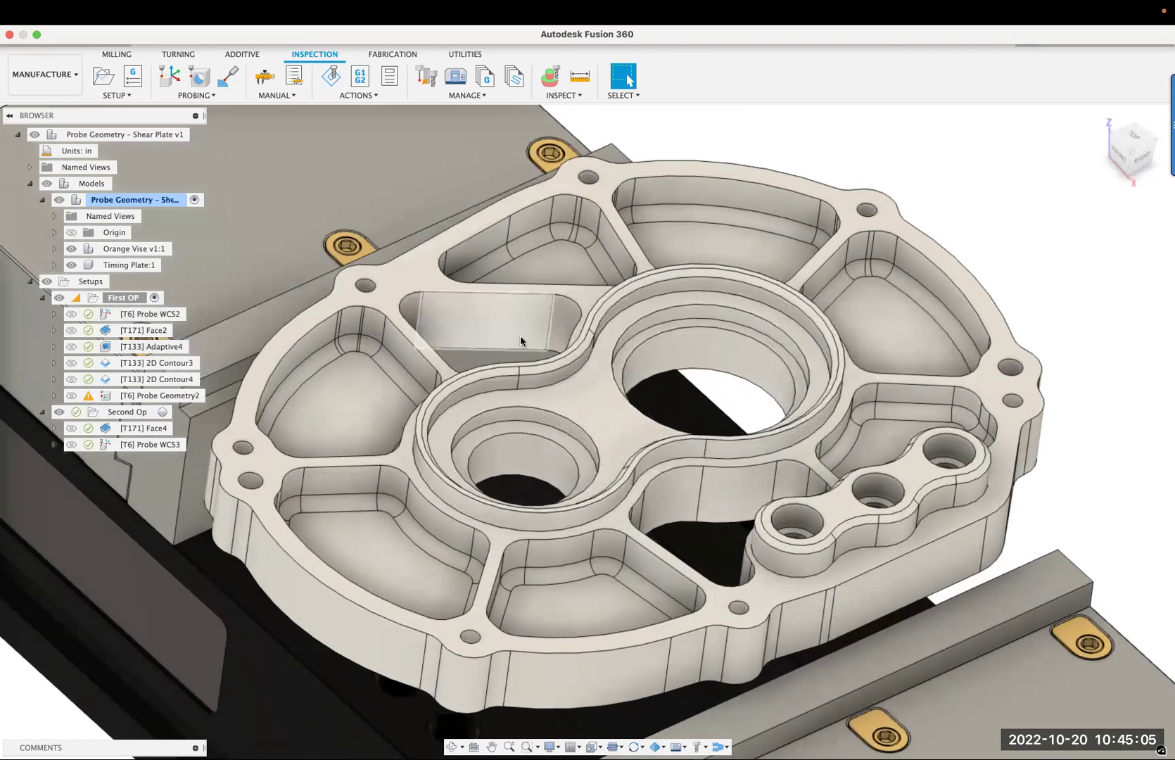
click(722, 346)
click(742, 296)
scroll(719, 364, down, 5)
shift+middle_drag(720, 364, 677, 400)
scroll(618, 575, up, 3)
scroll(618, 575, up, 3)
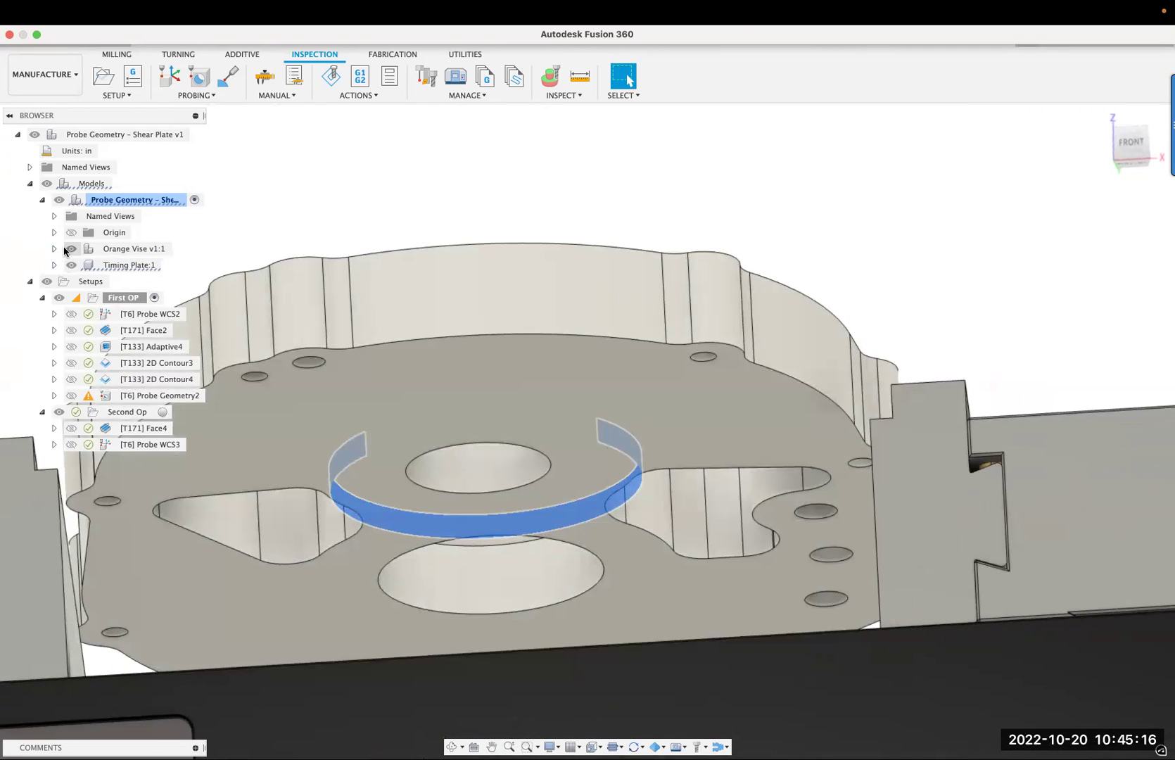
Hide the Orange Vise and inspect the large hole from the plate's underside.
click(70, 249)
shift+middle_drag(540, 231, 581, 423)
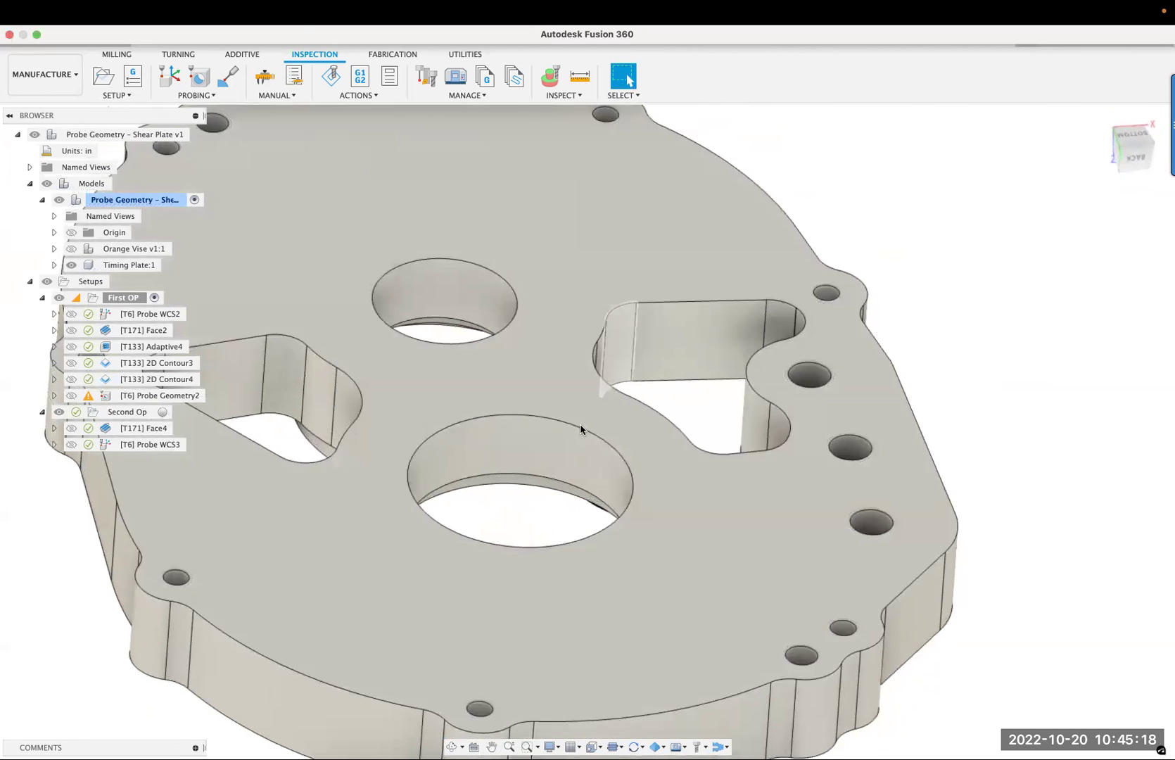
click(563, 461)
scroll(801, 380, down, 5)
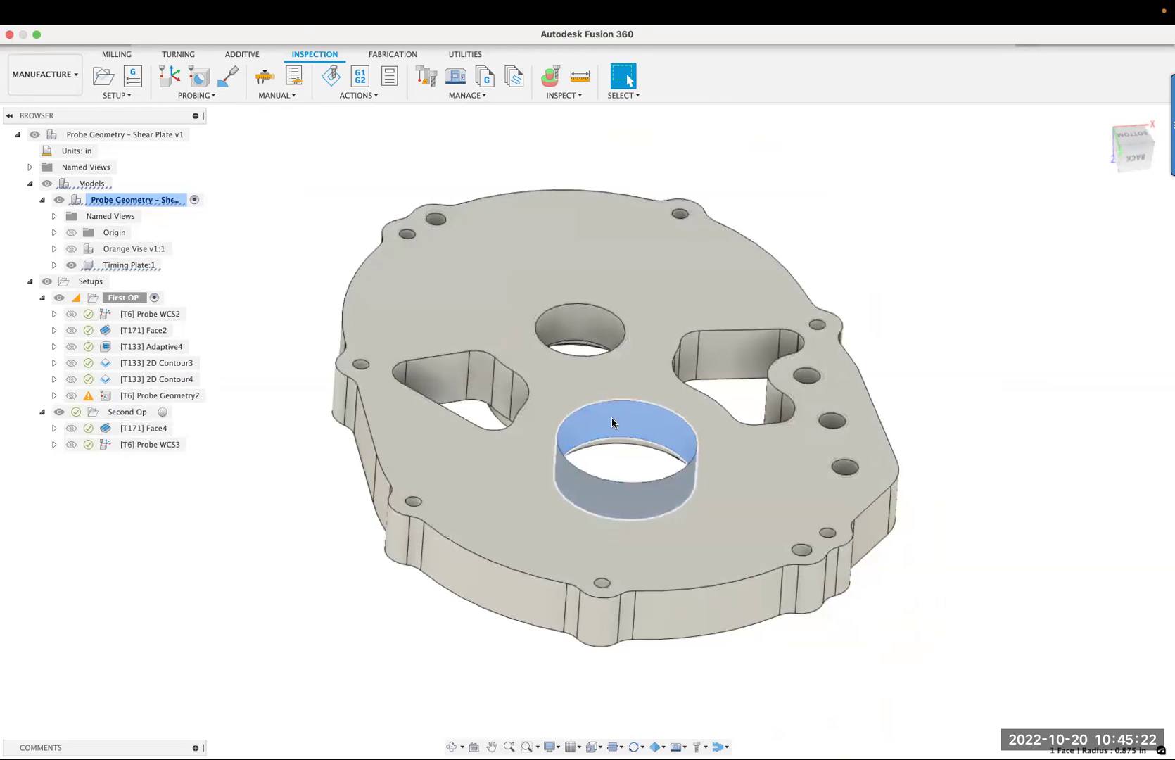
shift+middle_drag(607, 422, 559, 549)
Show the vise with the First OP stock and work origin, examining the jaw faces.
click(71, 249)
shift+middle_drag(704, 493, 727, 451)
click(129, 300)
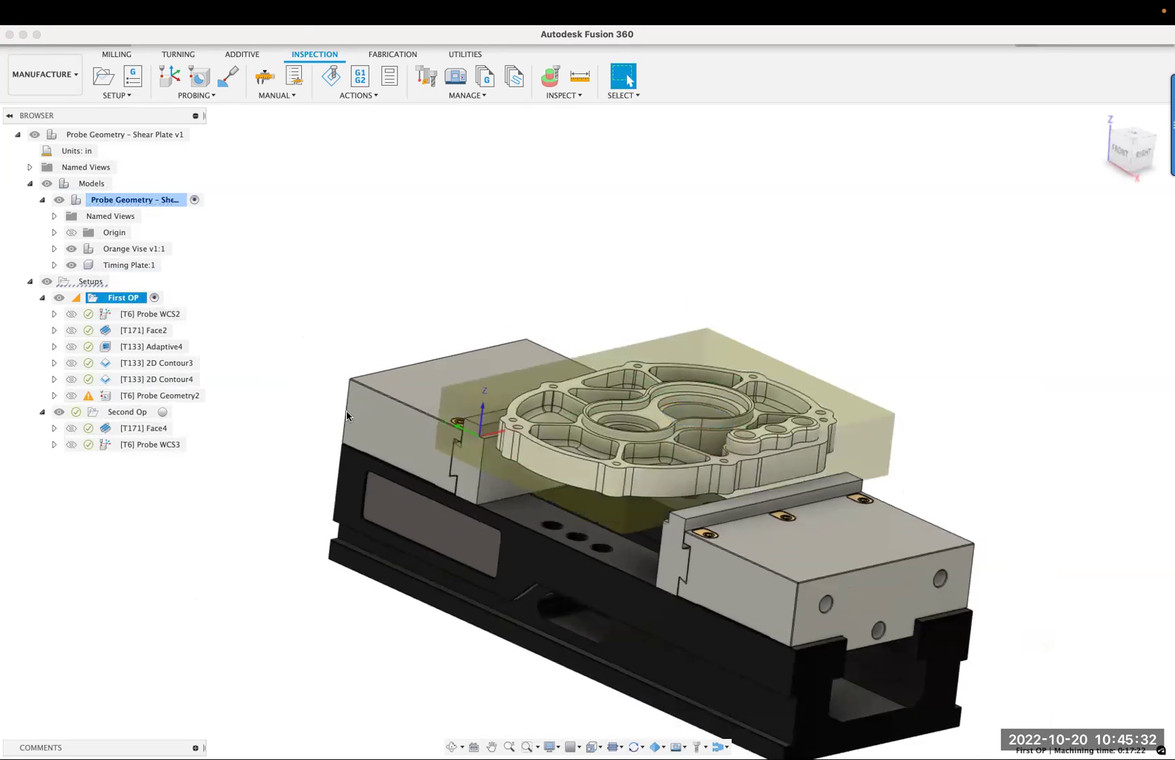
scroll(398, 486, up, 10)
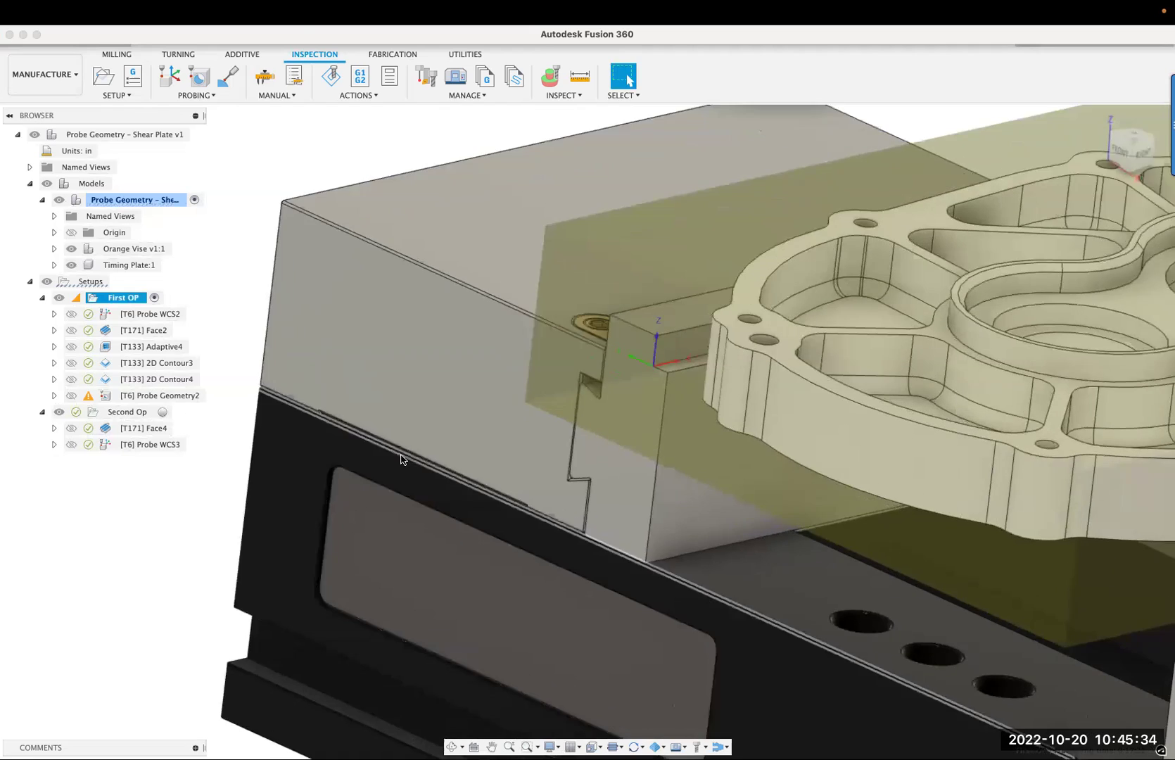
shift+middle_drag(528, 401, 525, 425)
scroll(690, 397, up, 6)
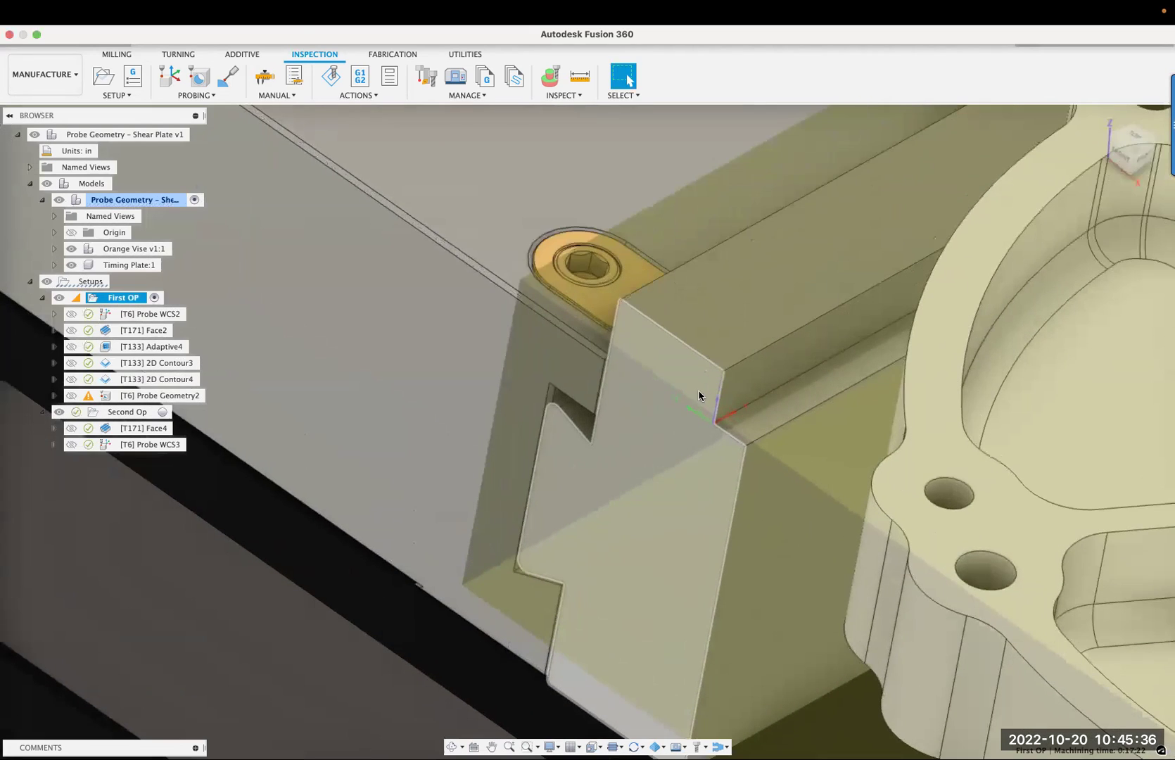
mouse_move(680, 455)
shift+middle_down()
mouse_move(680, 406)
mouse_move(690, 448)
shift+middle_up()
click(689, 461)
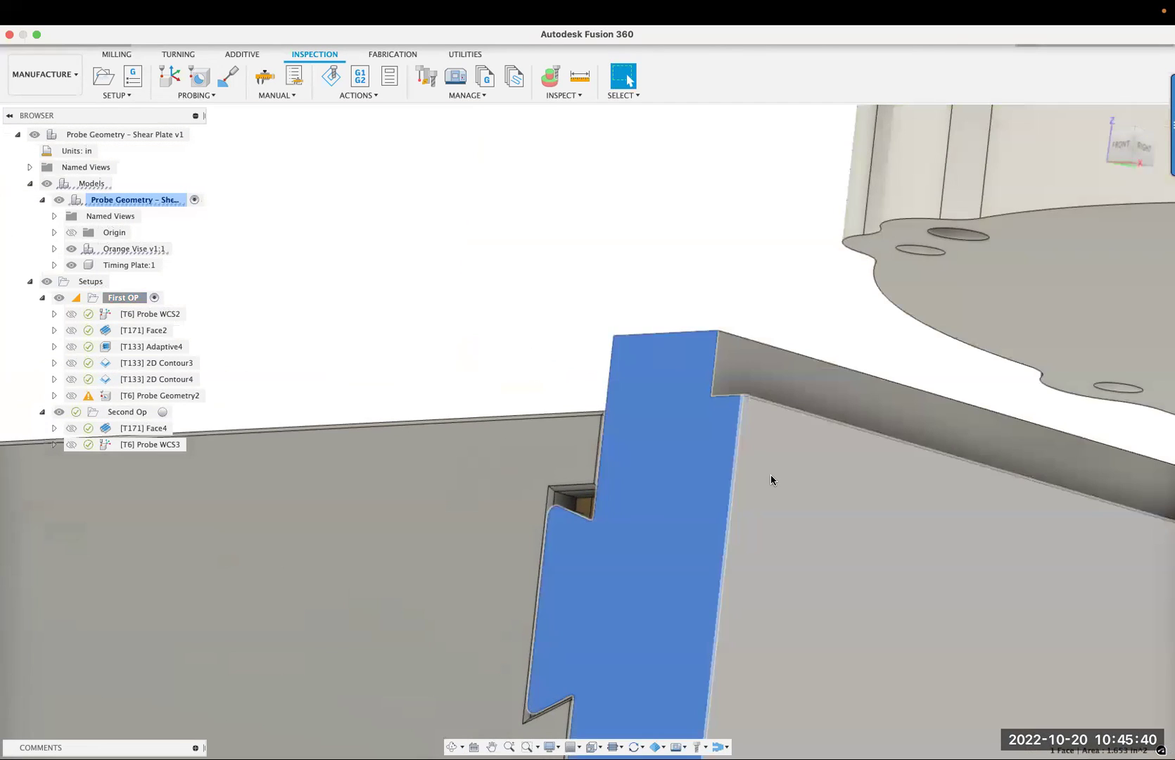
click(763, 436)
click(749, 375)
mouse_move(748, 371)
shift+middle_down()
mouse_move(750, 433)
mouse_move(740, 385)
shift+middle_up()
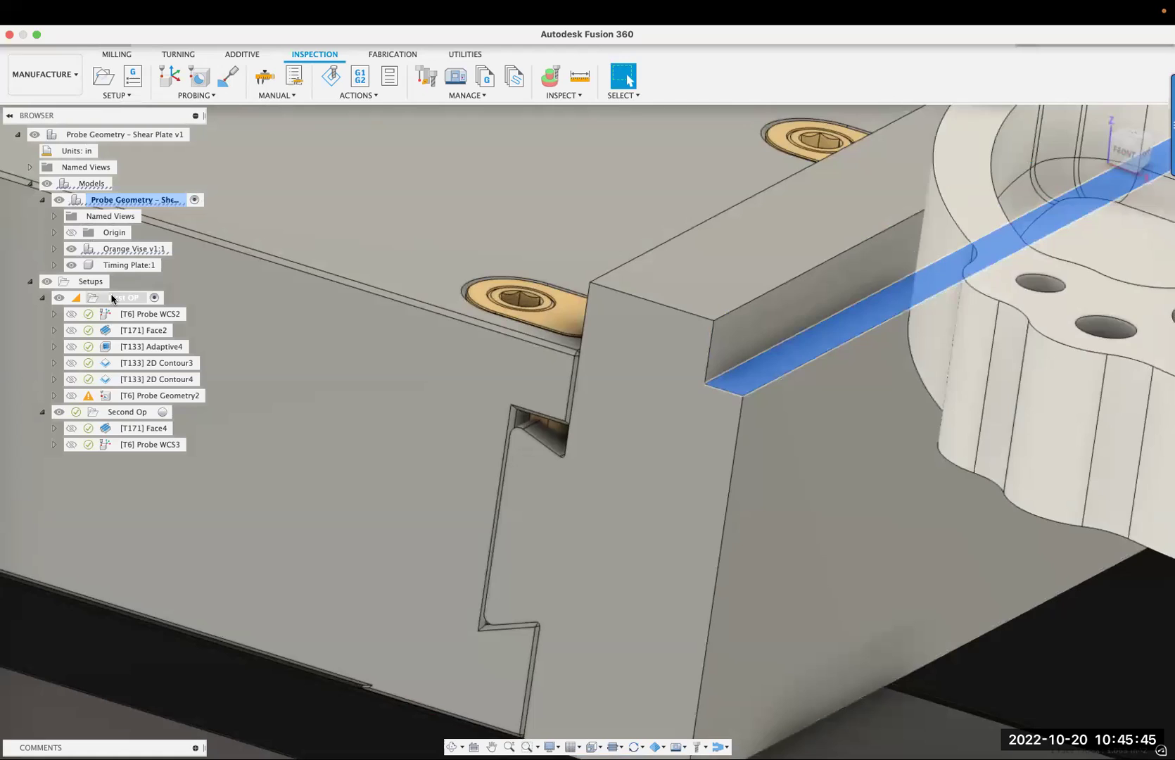
Redisplay the First OP stock and zoom in on the work origin at the vise jaw.
click(114, 297)
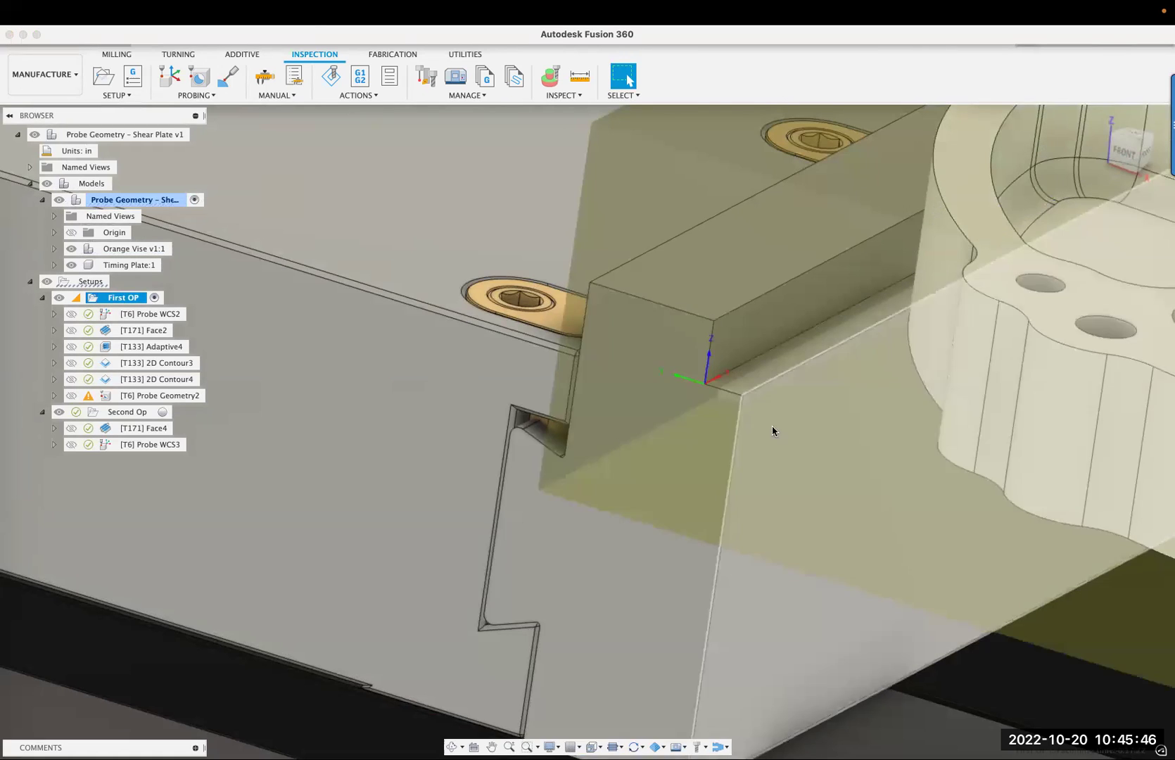
scroll(630, 376, down, 5)
scroll(631, 376, down, 5)
shift+middle_drag(631, 375, 841, 372)
scroll(840, 372, up, 2)
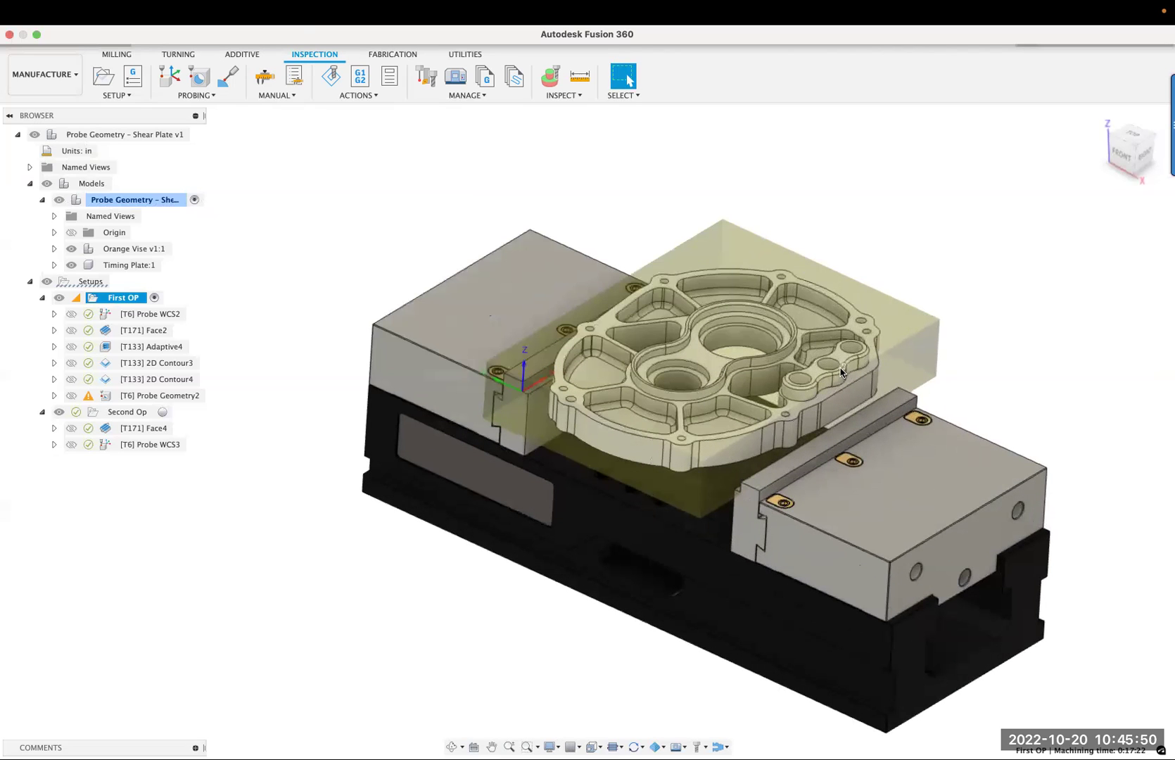
scroll(517, 399, up, 6)
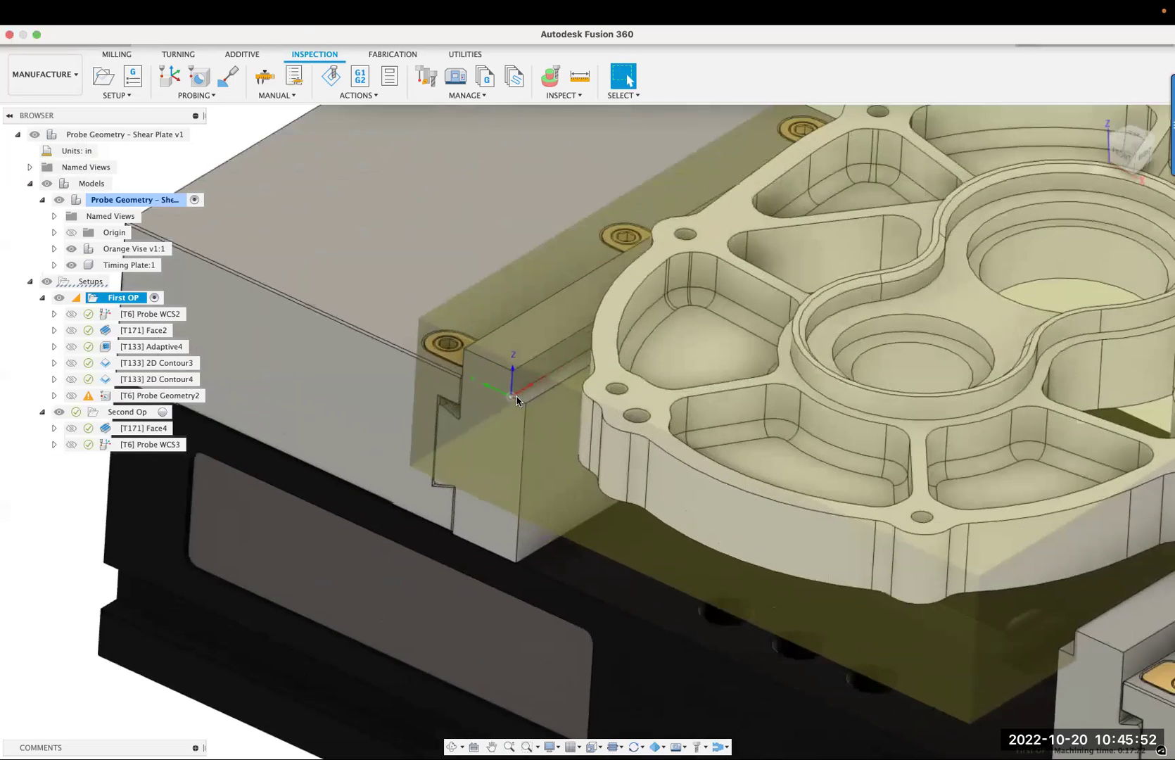
scroll(517, 399, up, 3)
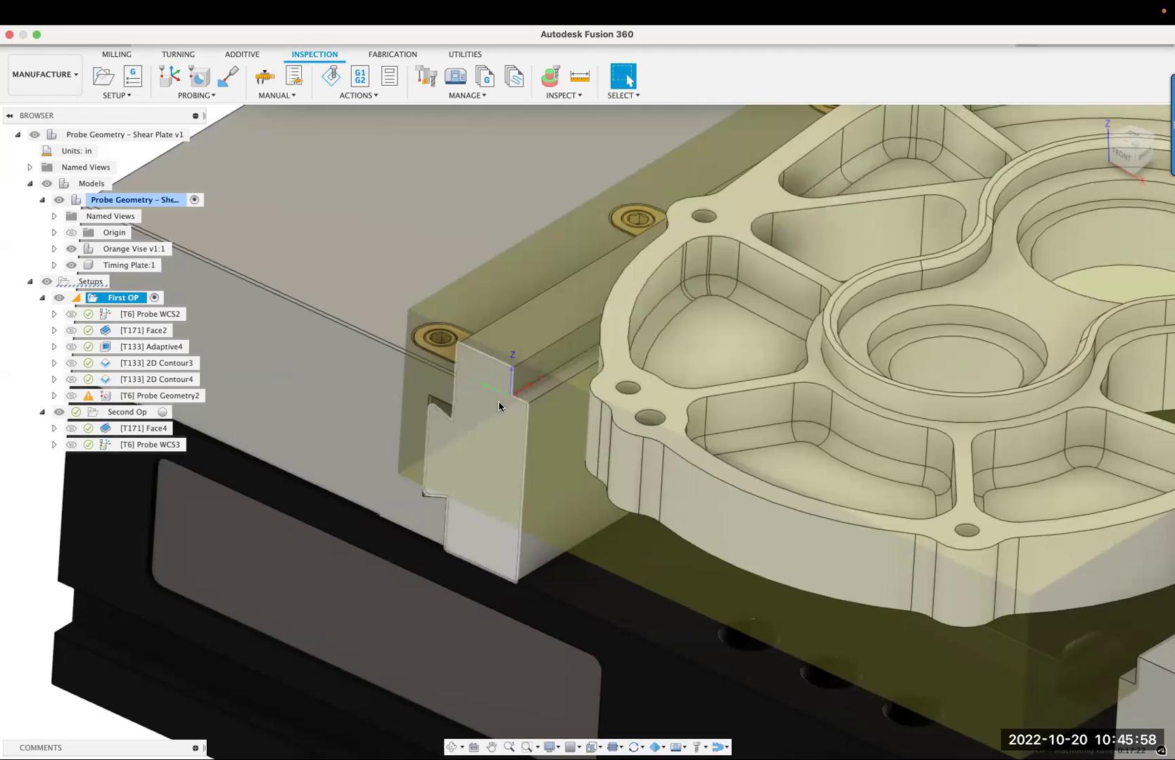
scroll(504, 394, down, 4)
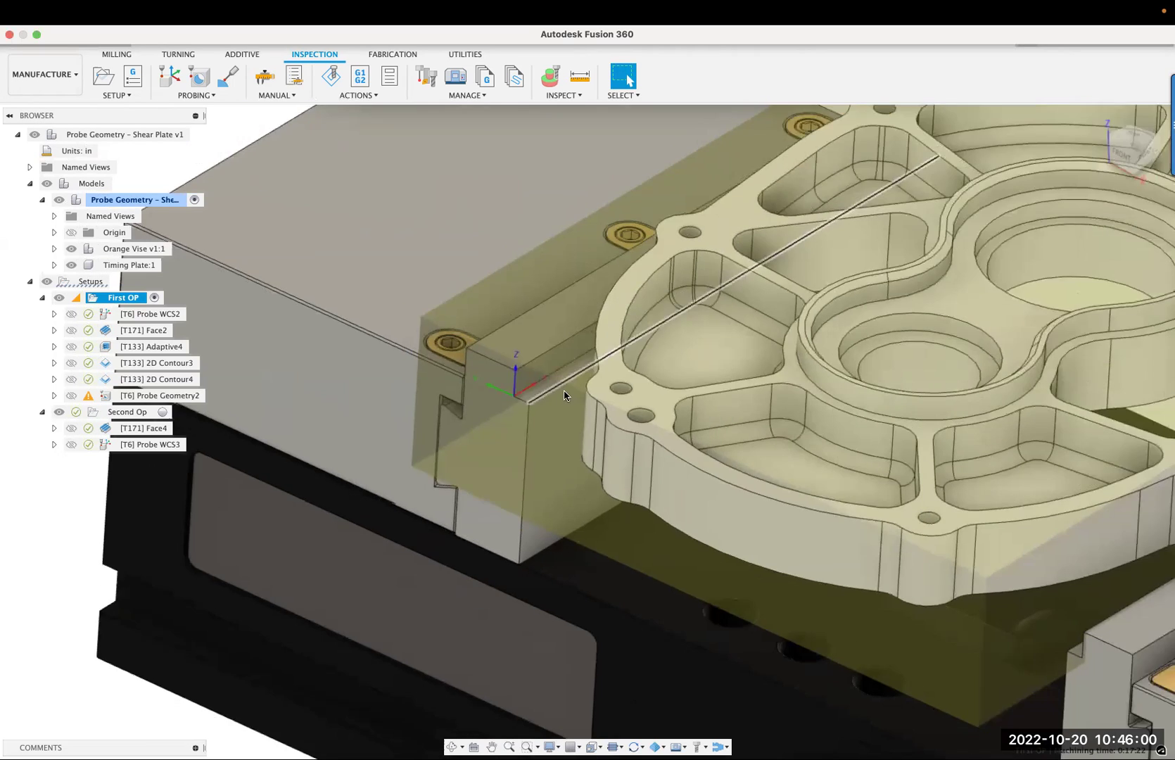
scroll(496, 366, down, 2)
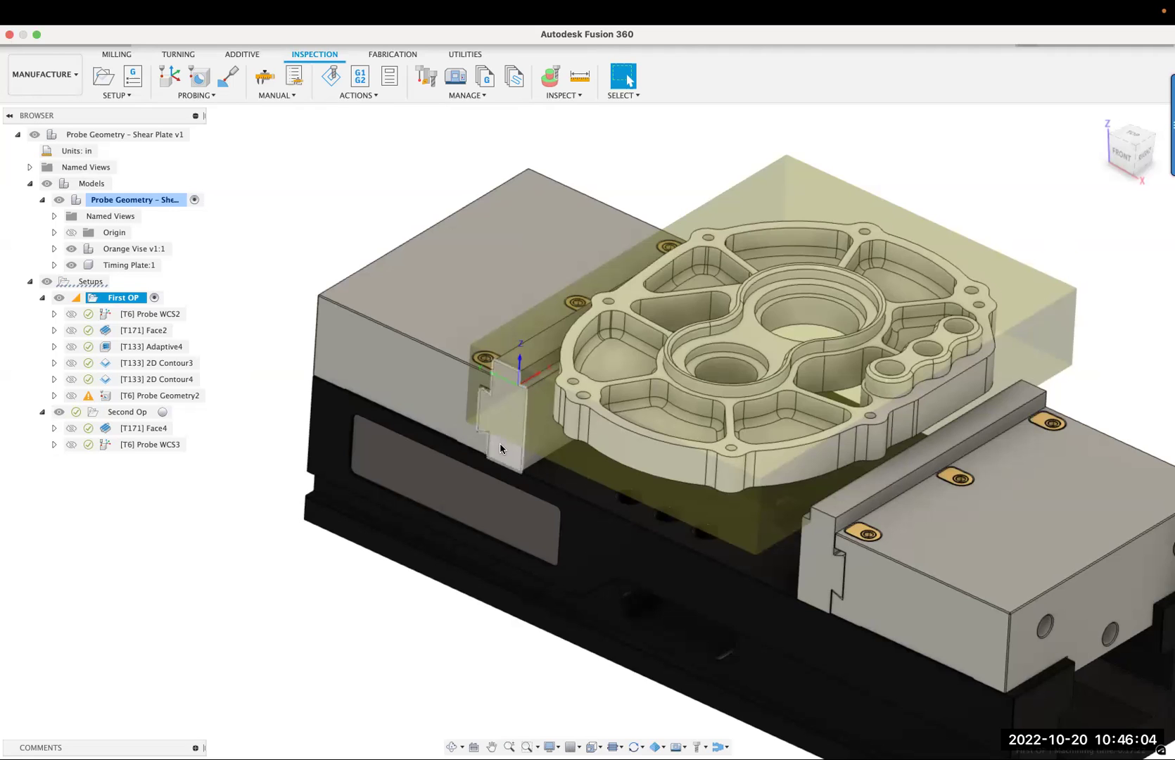
scroll(519, 405, up, 5)
scroll(500, 383, down, 3)
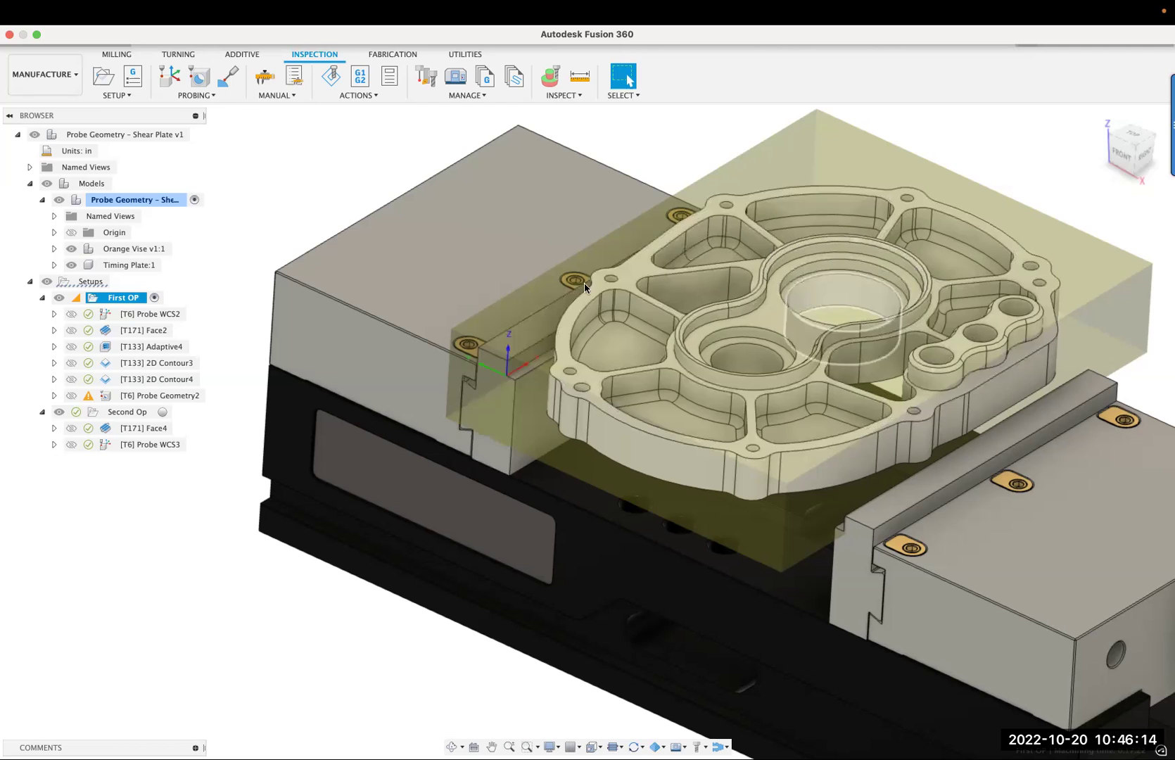
Preview the Face2 toolpath, then show the First OP stock box and orbit back out.
click(144, 330)
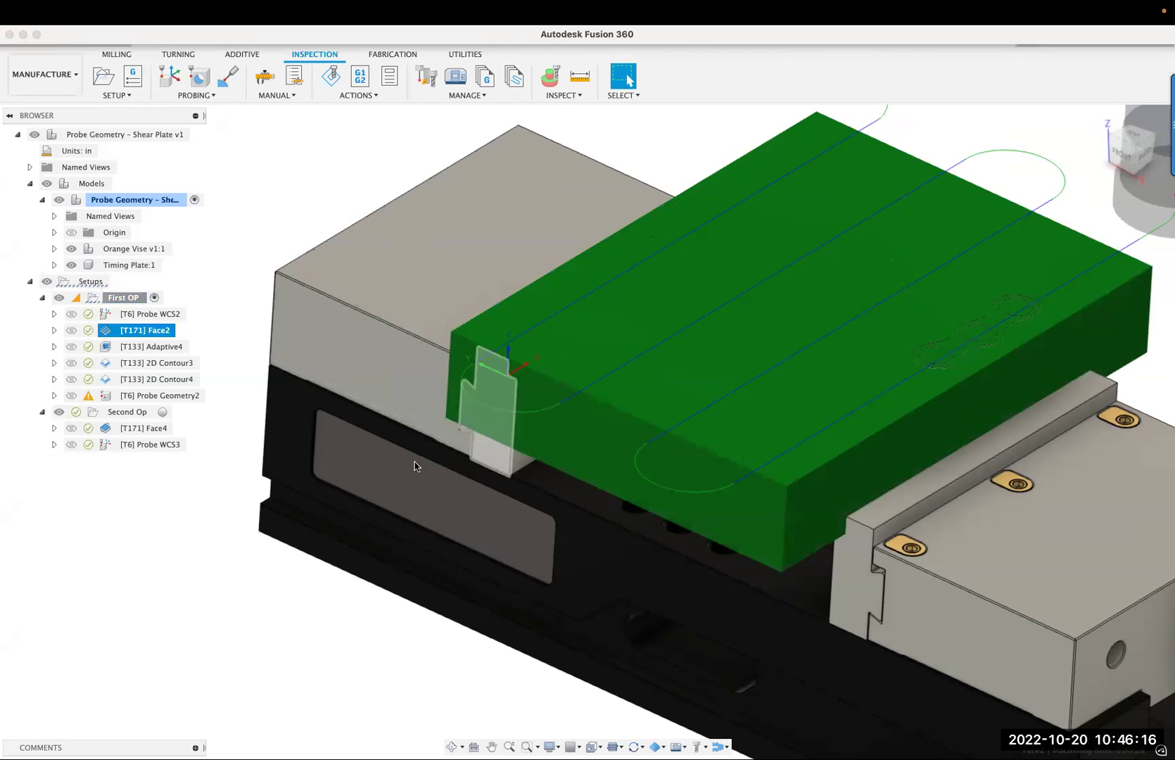
click(260, 603)
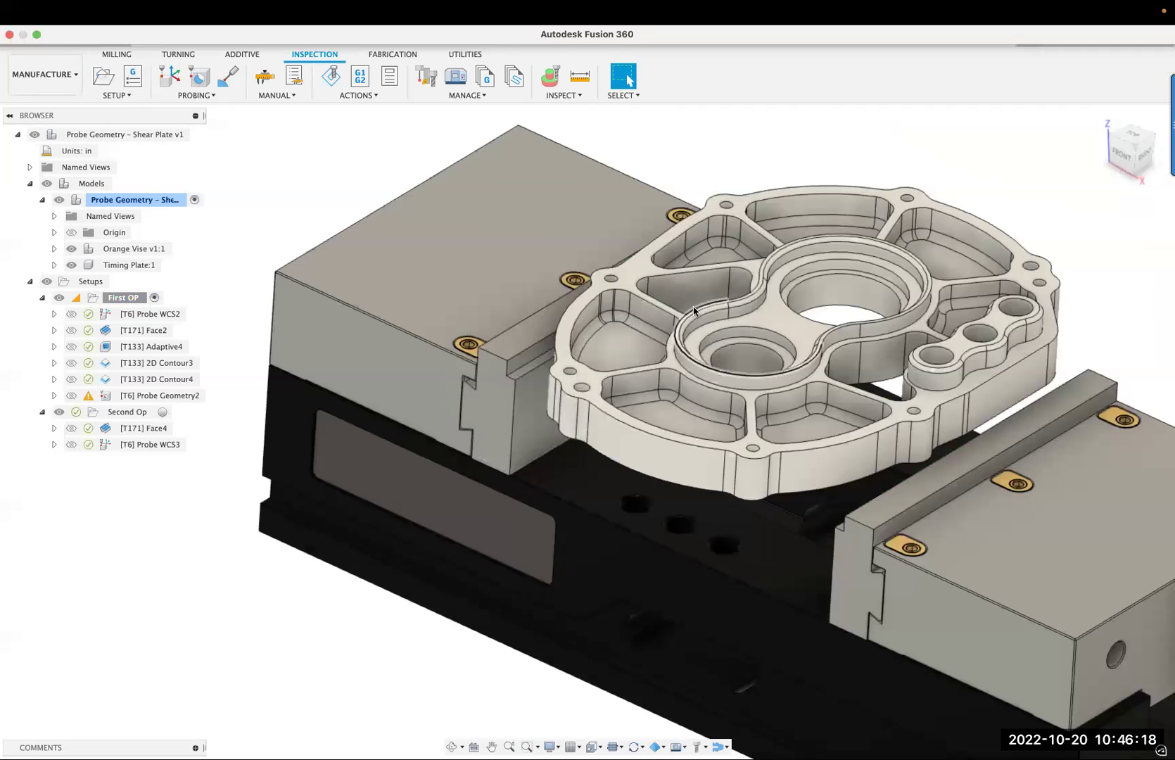
scroll(693, 310, down, 5)
shift+middle_drag(694, 310, 625, 359)
click(123, 297)
shift+middle_drag(734, 419, 773, 436)
shift+middle_drag(520, 392, 669, 428)
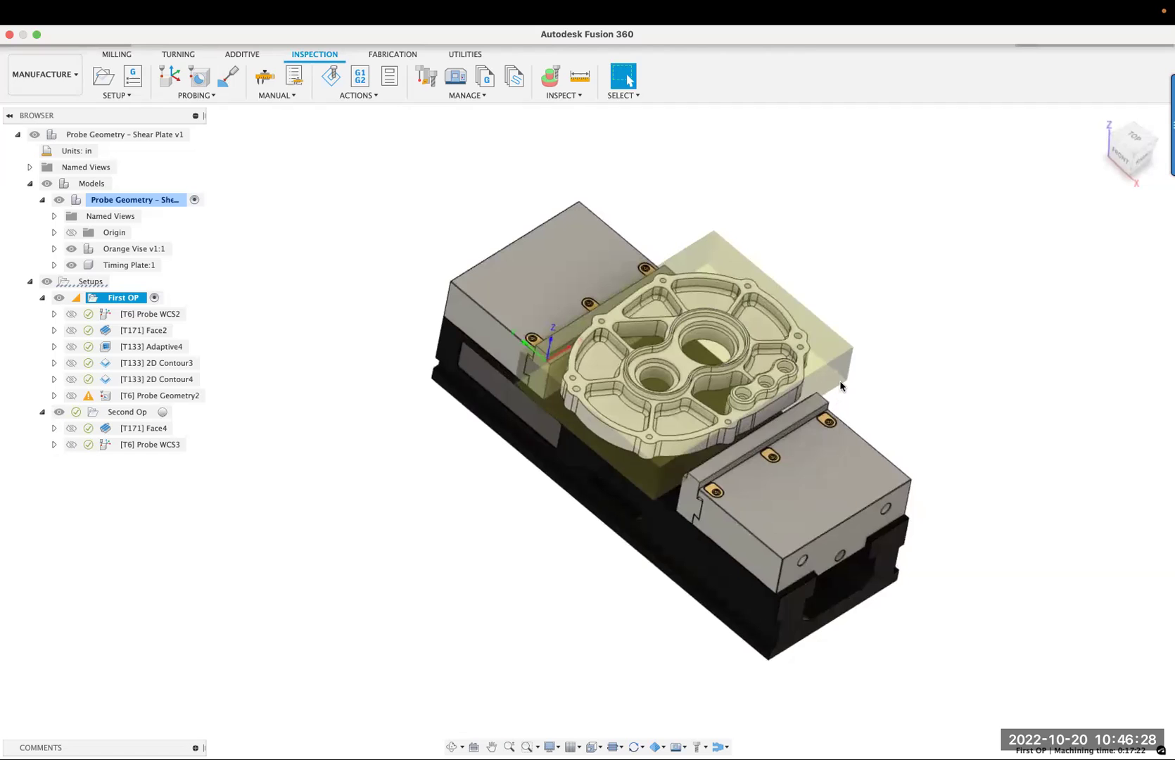
shift+middle_drag(732, 455, 701, 461)
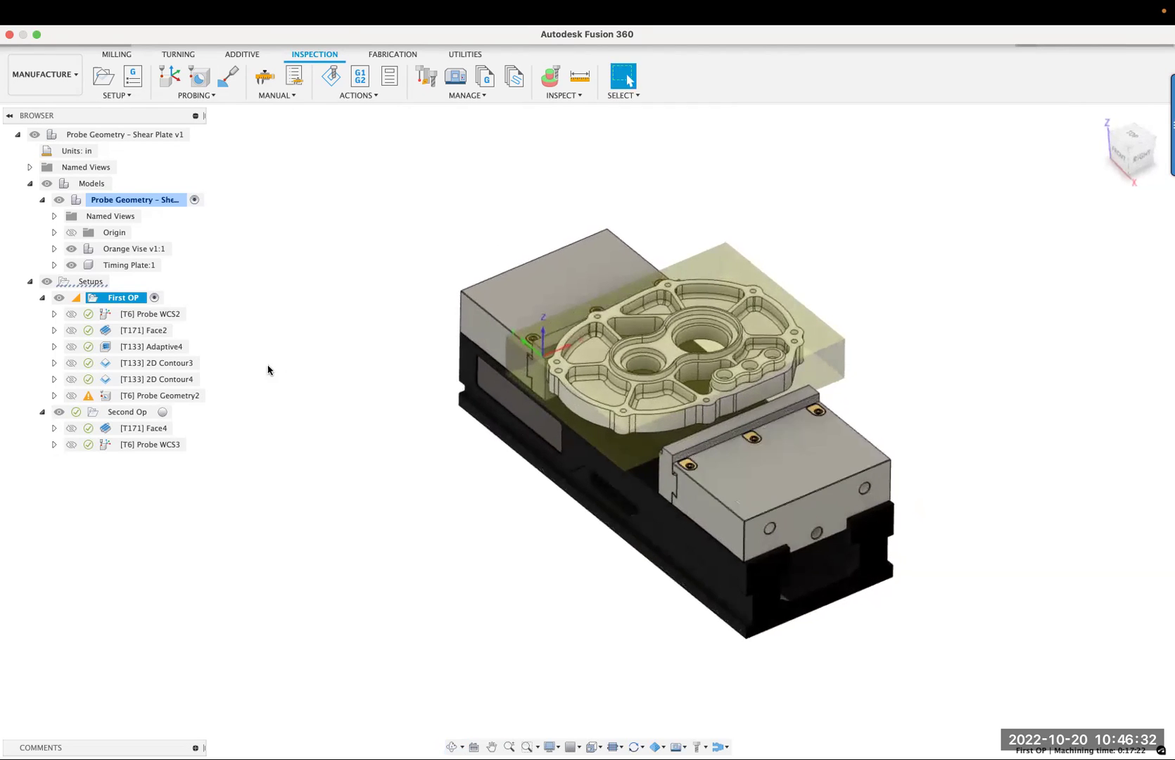
Edit [T6] Probe WCS2 and check its Approach and Overtravel distances on the Geometry tab.
click(153, 316)
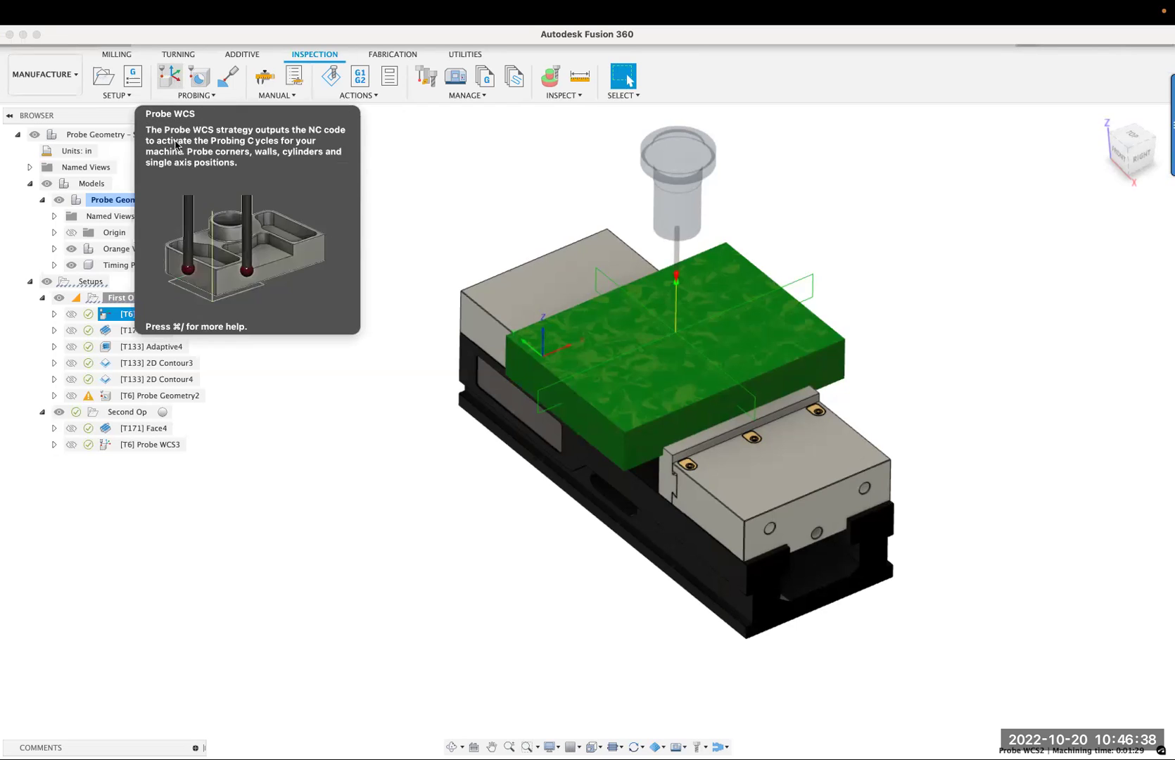
right_click(145, 323)
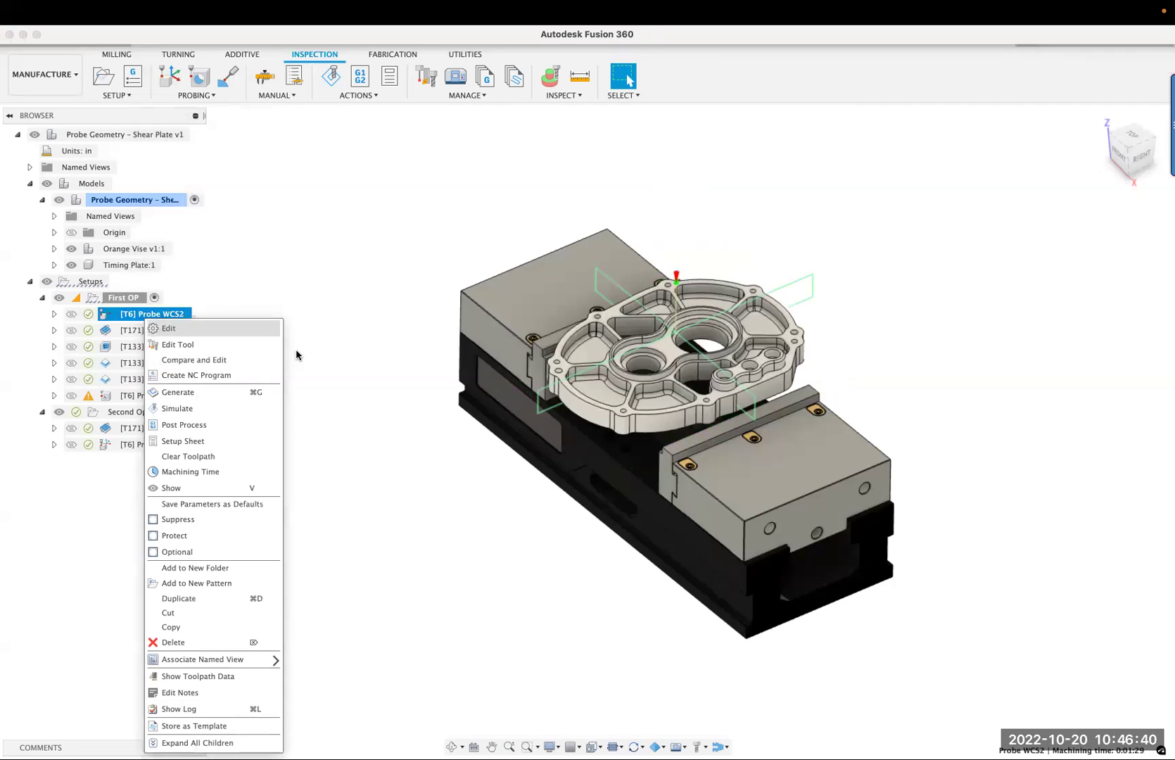
click(166, 328)
click(988, 216)
shift+middle_drag(891, 355, 820, 296)
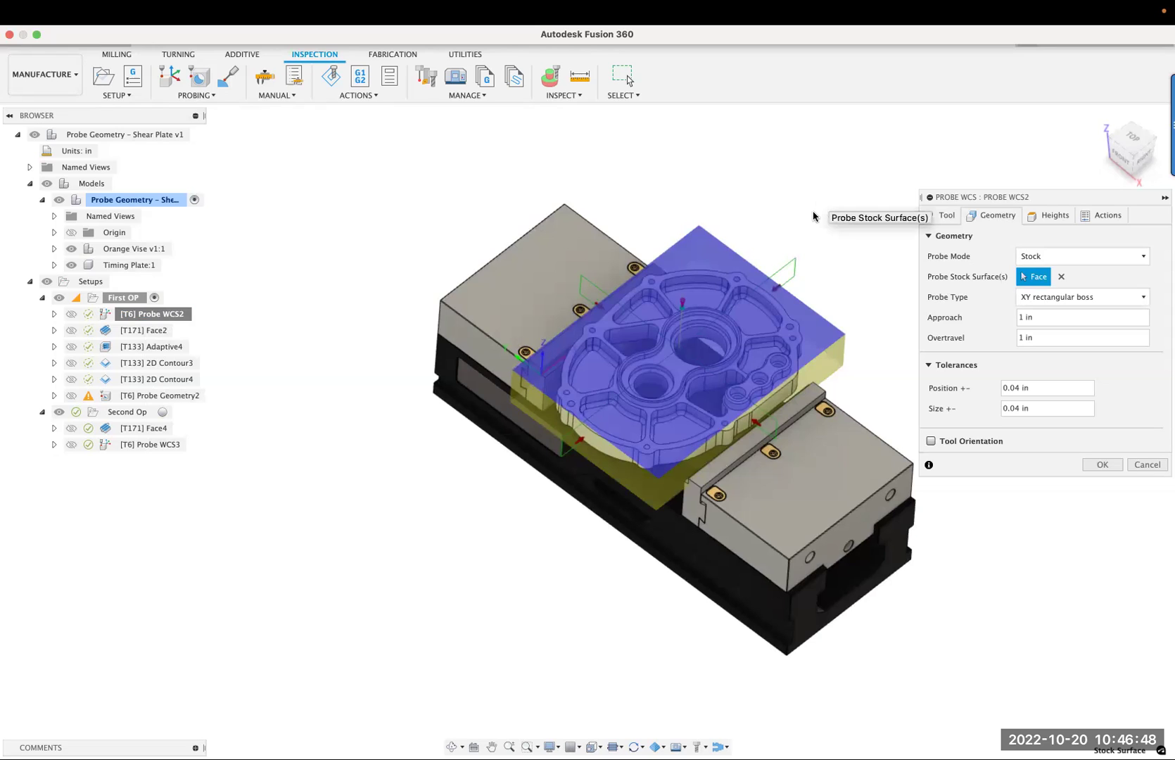
click(1037, 322)
click(1041, 340)
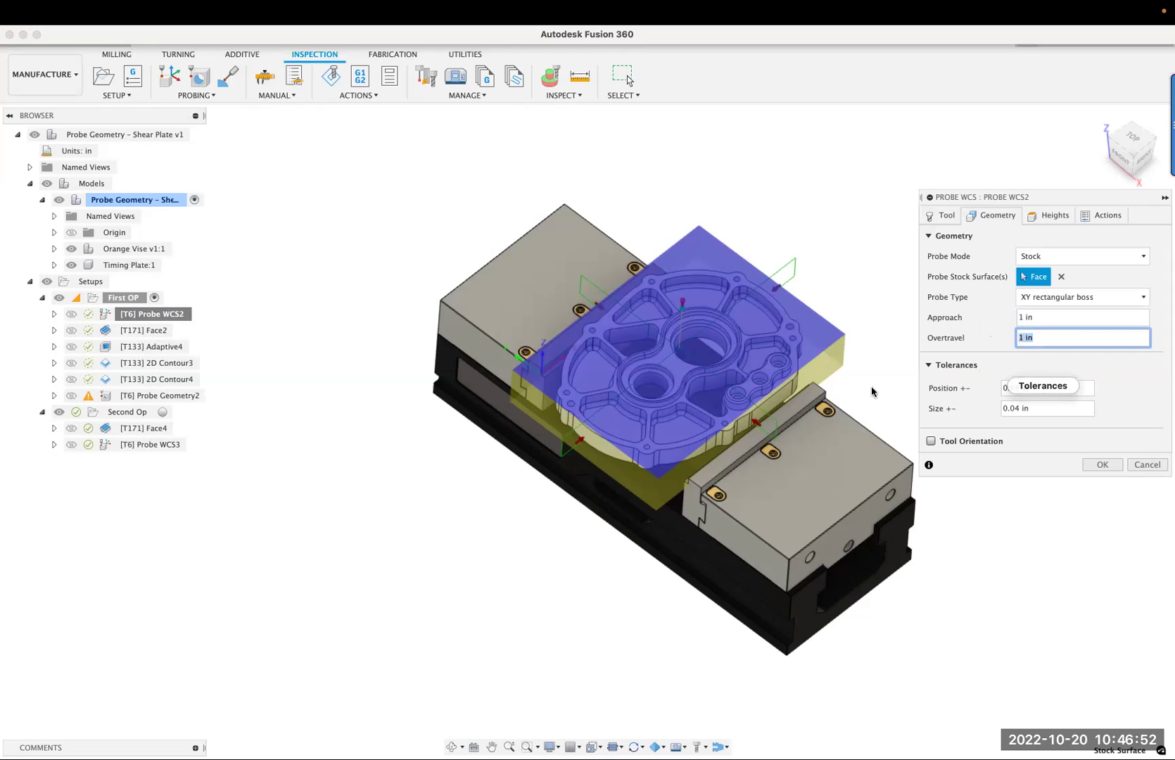
shift+middle_drag(784, 361, 797, 331)
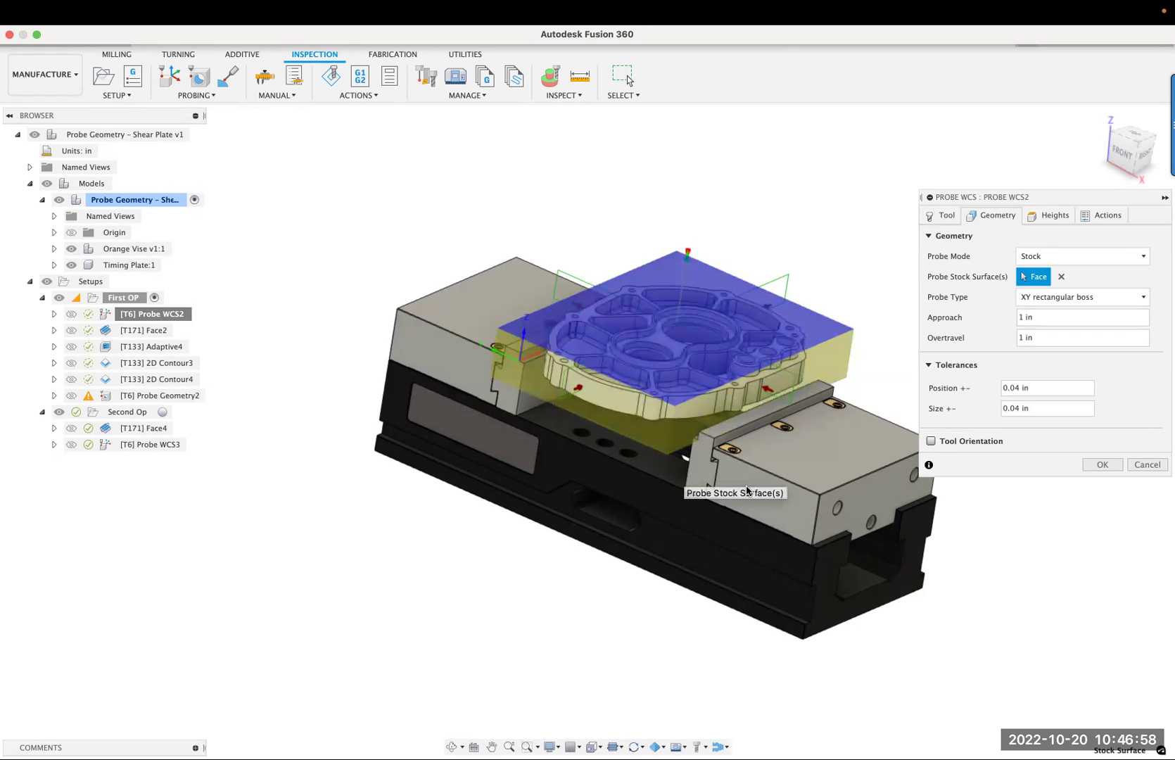
Re-enter the Probe WCS2 position tolerance as .375.
click(929, 365)
click(930, 366)
click(1035, 386)
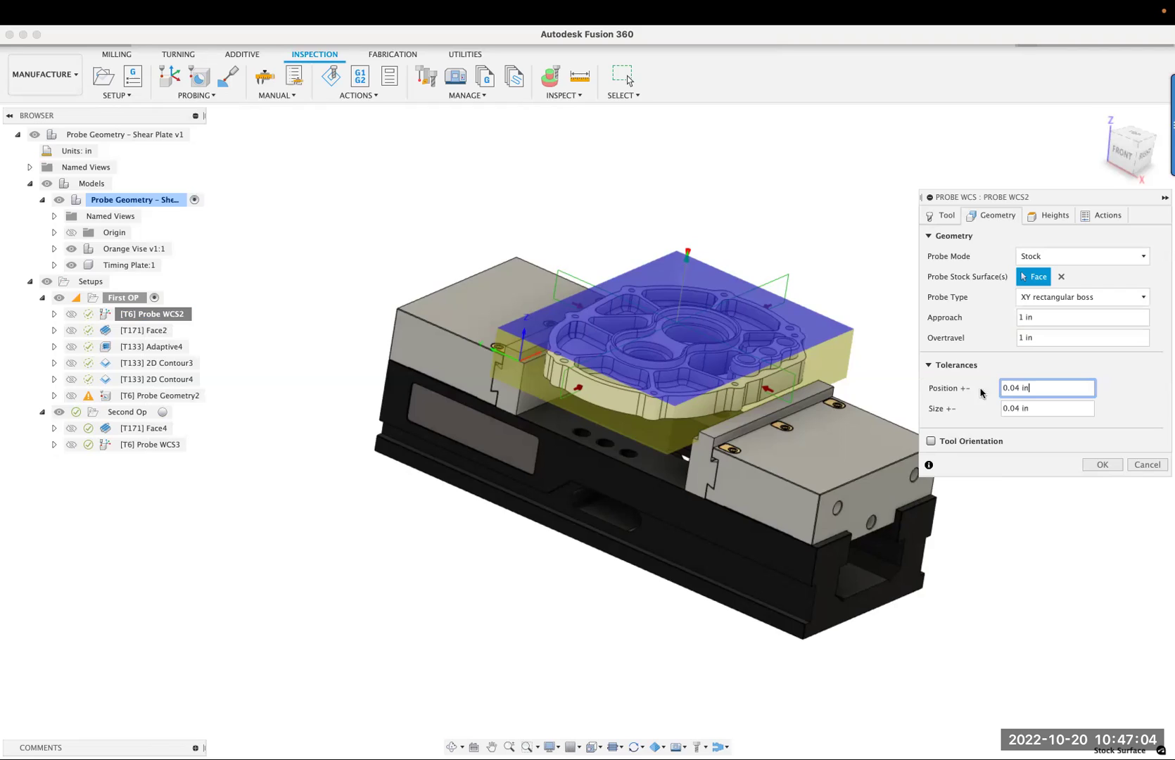
drag(1033, 387, 973, 388)
text(.375)
key(Return)
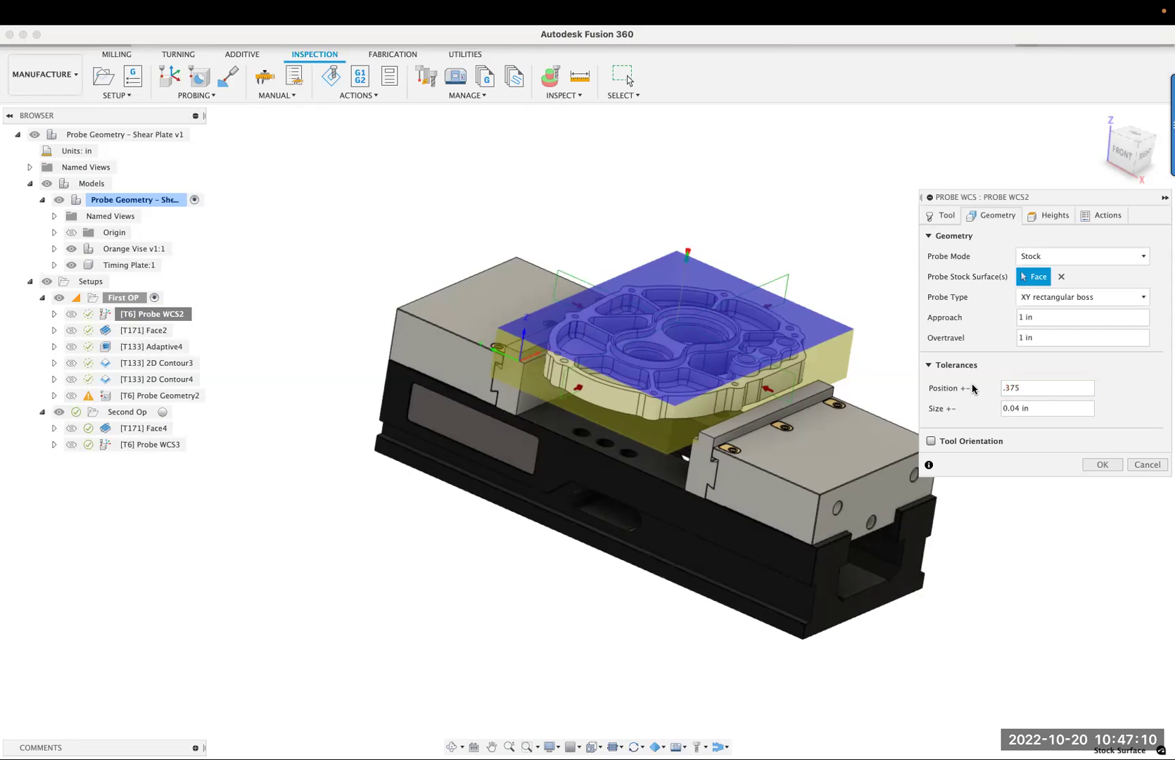
Change the size tolerance from 0.04 in to .07 and check the stock from the RIGHT view.
click(1044, 410)
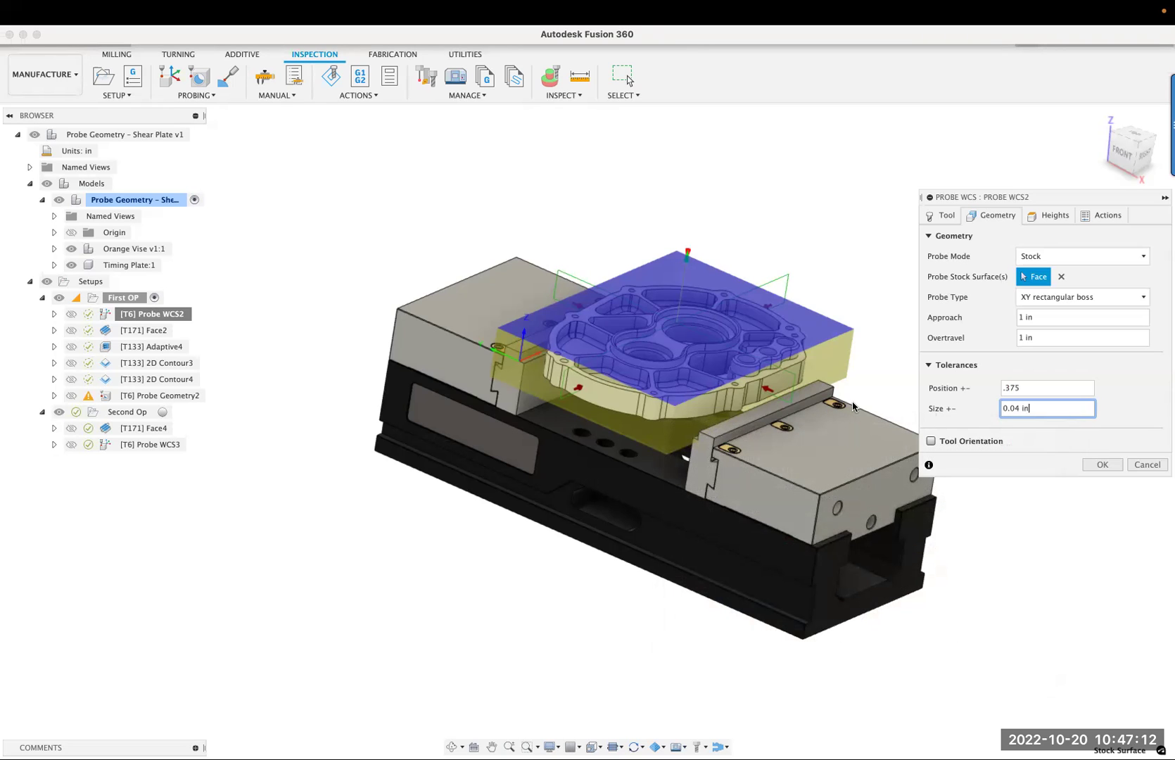
drag(1037, 416, 940, 401)
text(.)
key(Return)
key(Return)
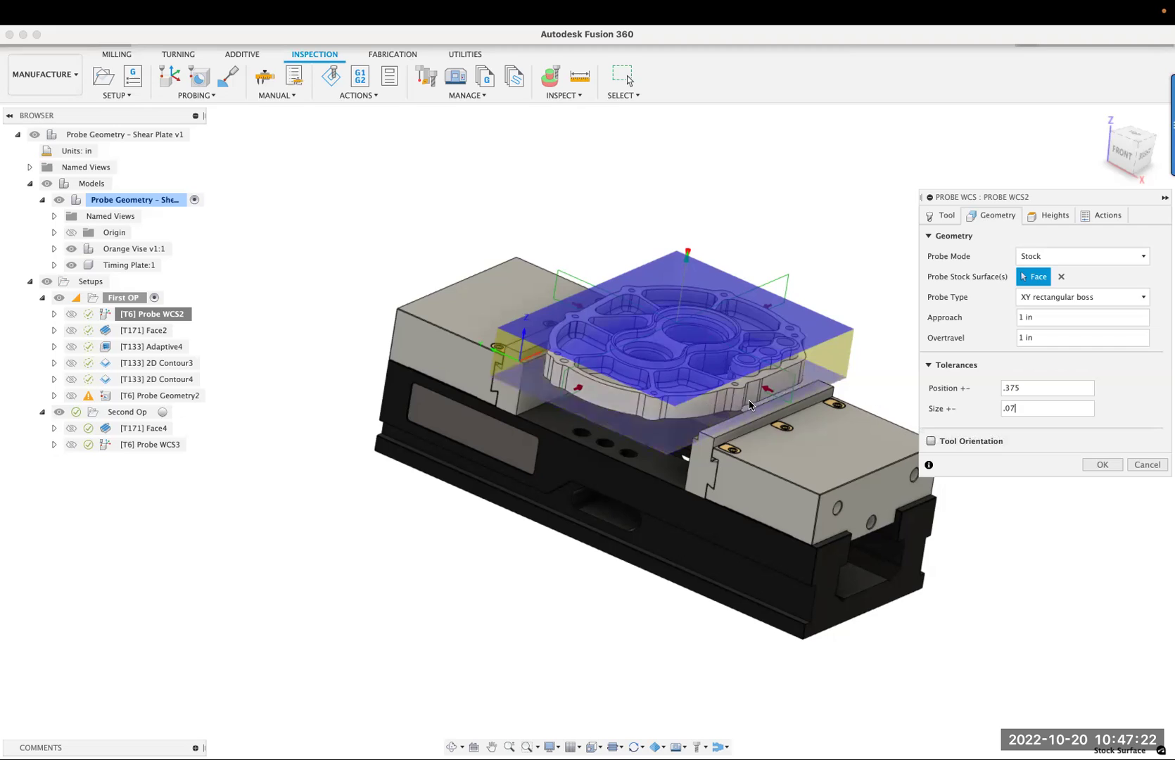
shift+middle_drag(950, 352, 1107, 189)
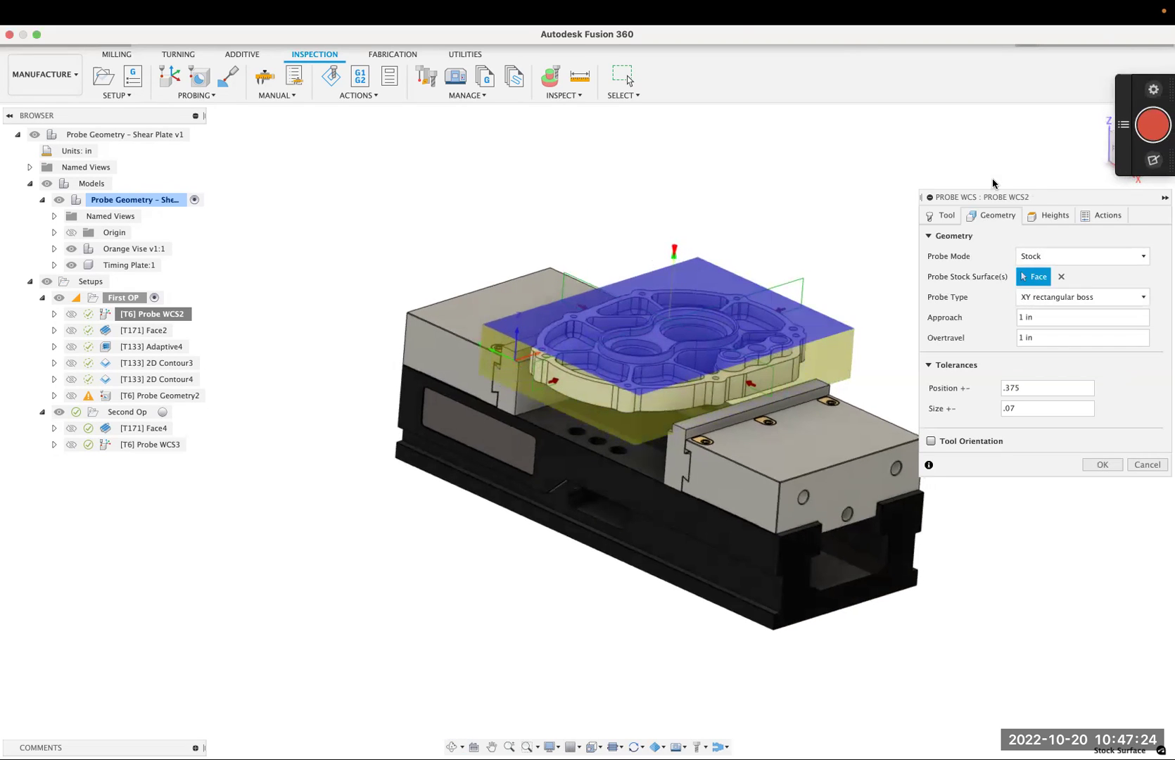
click(1126, 158)
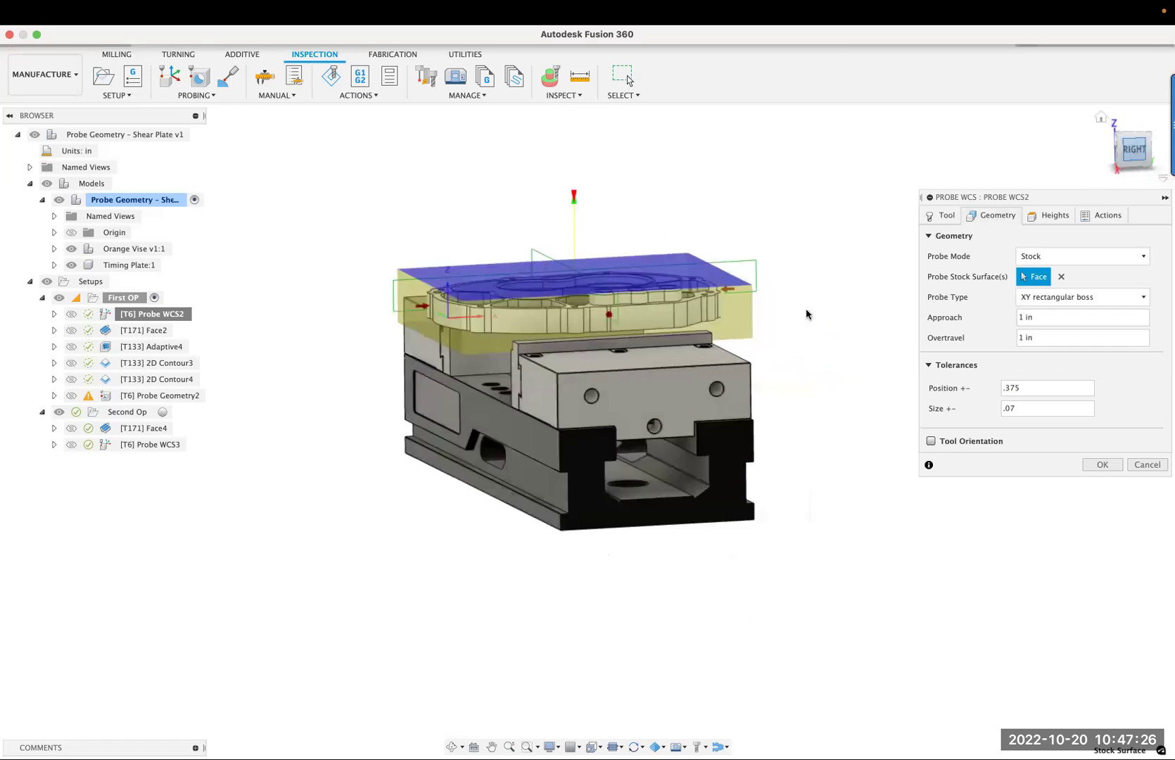
scroll(422, 262, up, 3)
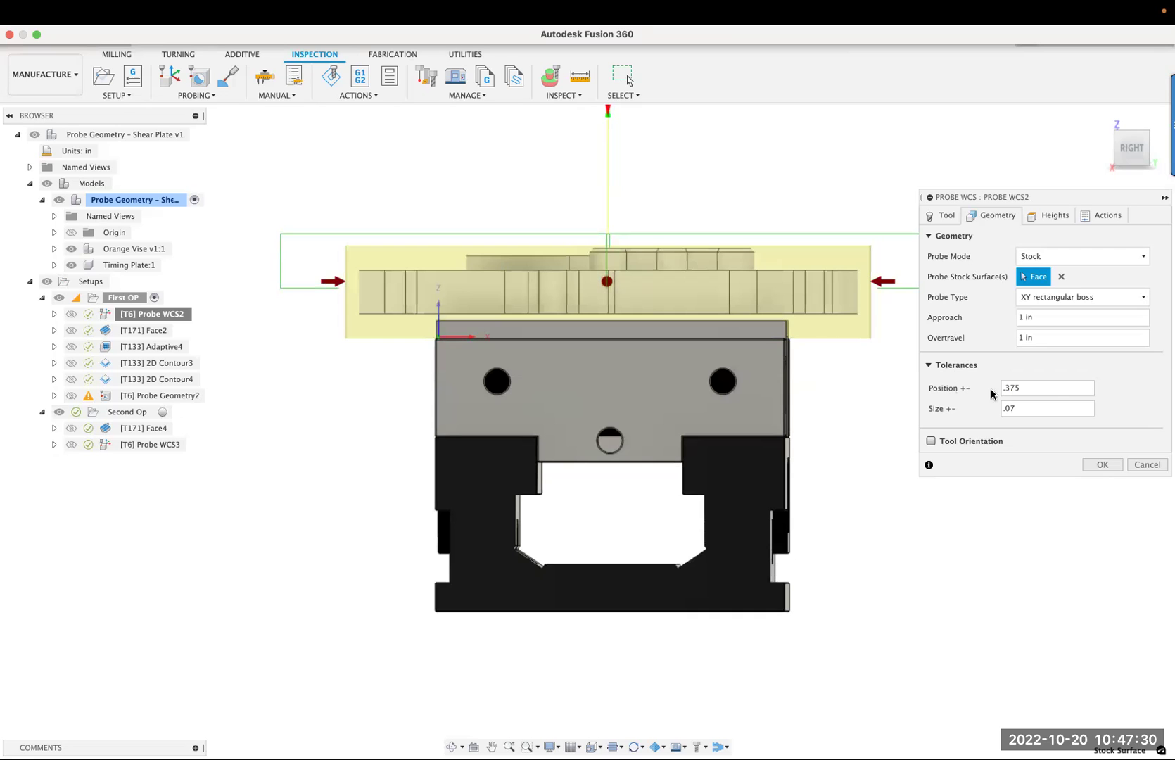
shift+middle_drag(732, 380, 511, 399)
Tick Out of Position and Wrong Size on the Actions tab, keeping Stop with message.
click(1109, 216)
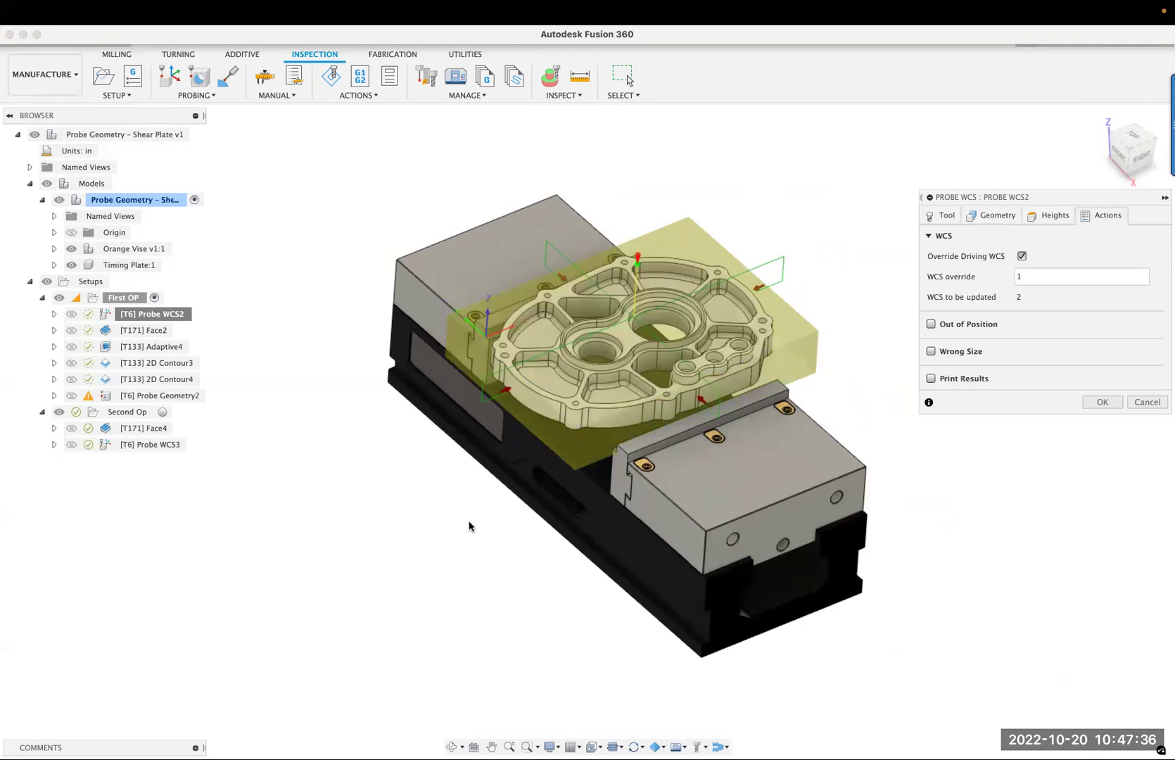
click(930, 324)
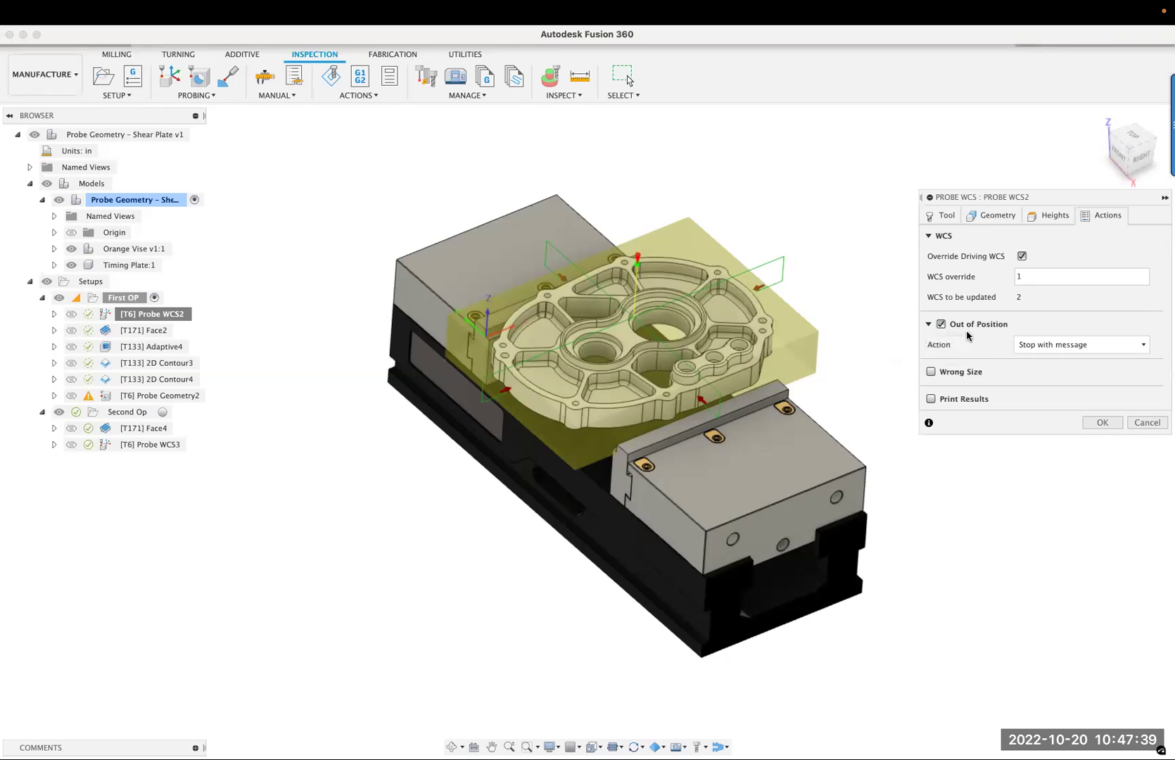
click(930, 371)
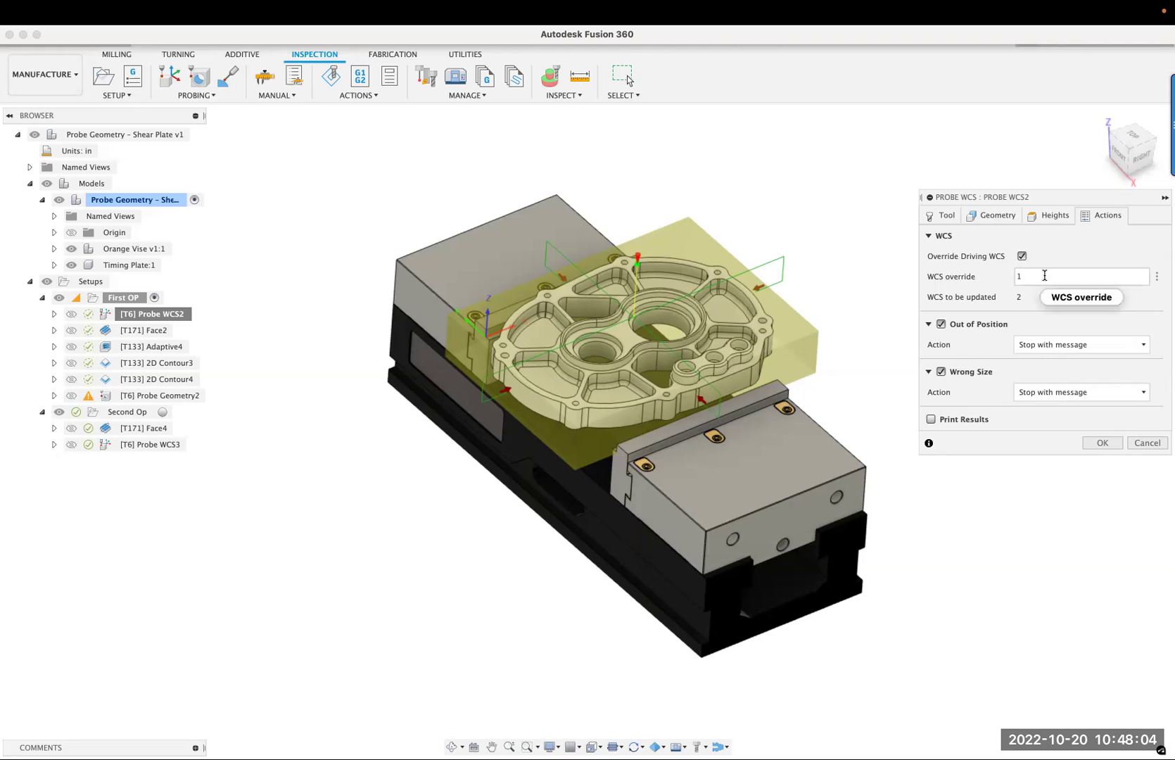
Read the help for the WCS override and Out of Position options, then inspect the probe path.
mouse_move(1045, 275)
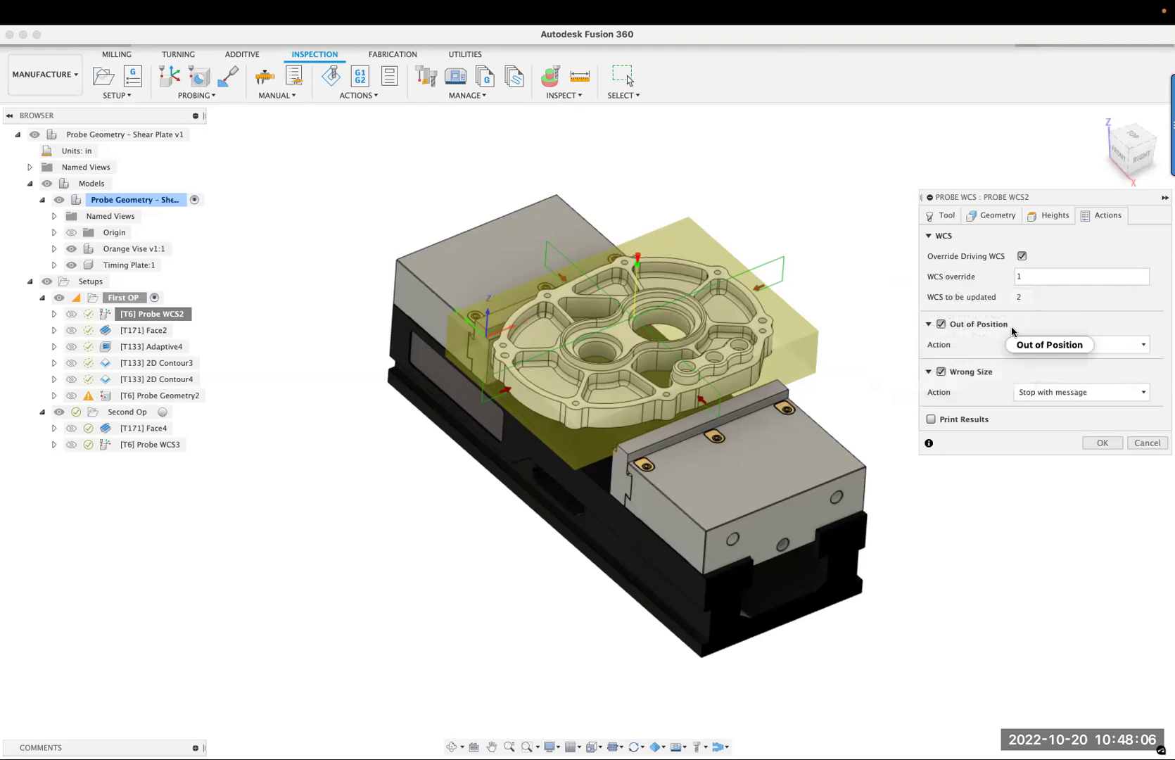
mouse_move(1011, 328)
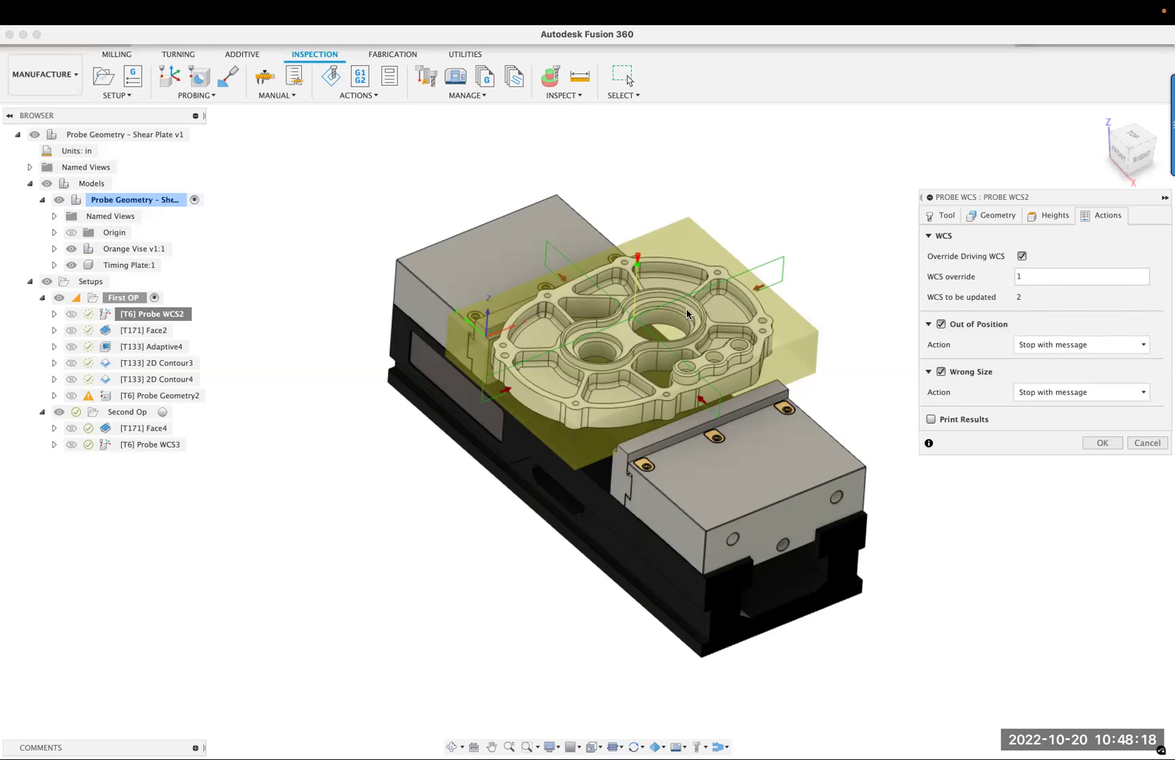
shift+middle_drag(514, 361, 508, 344)
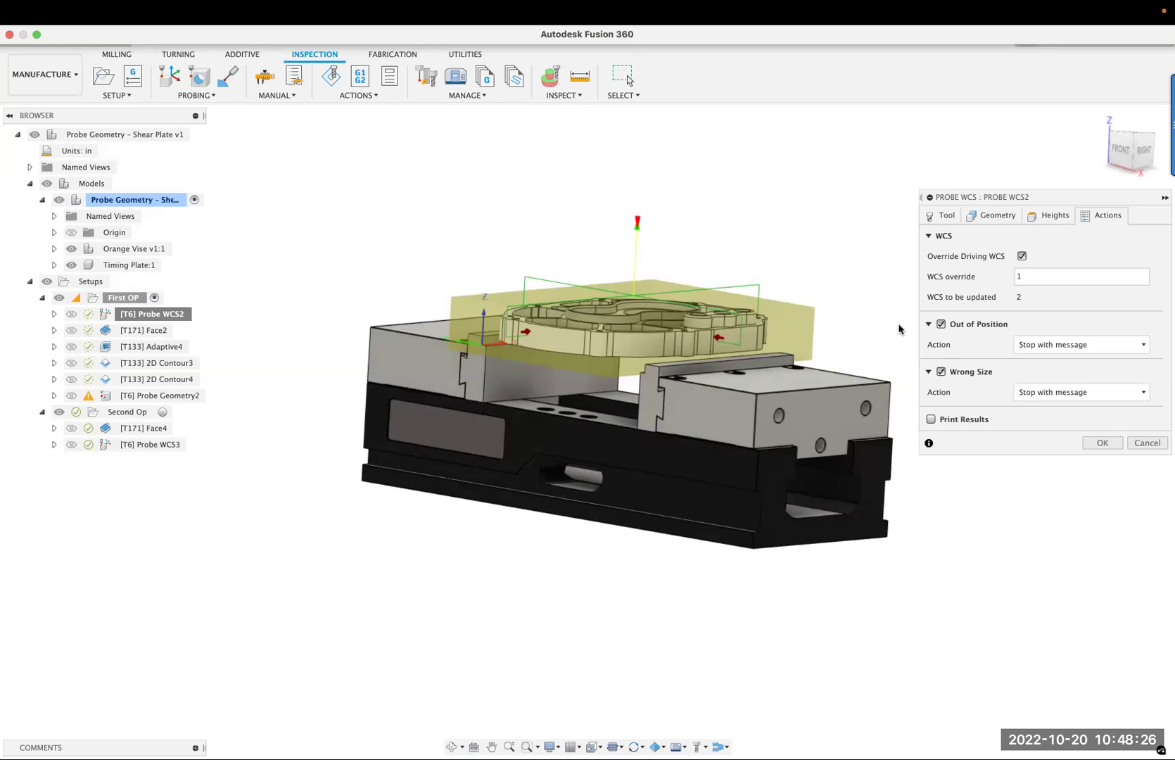
shift+middle_drag(899, 331, 956, 310)
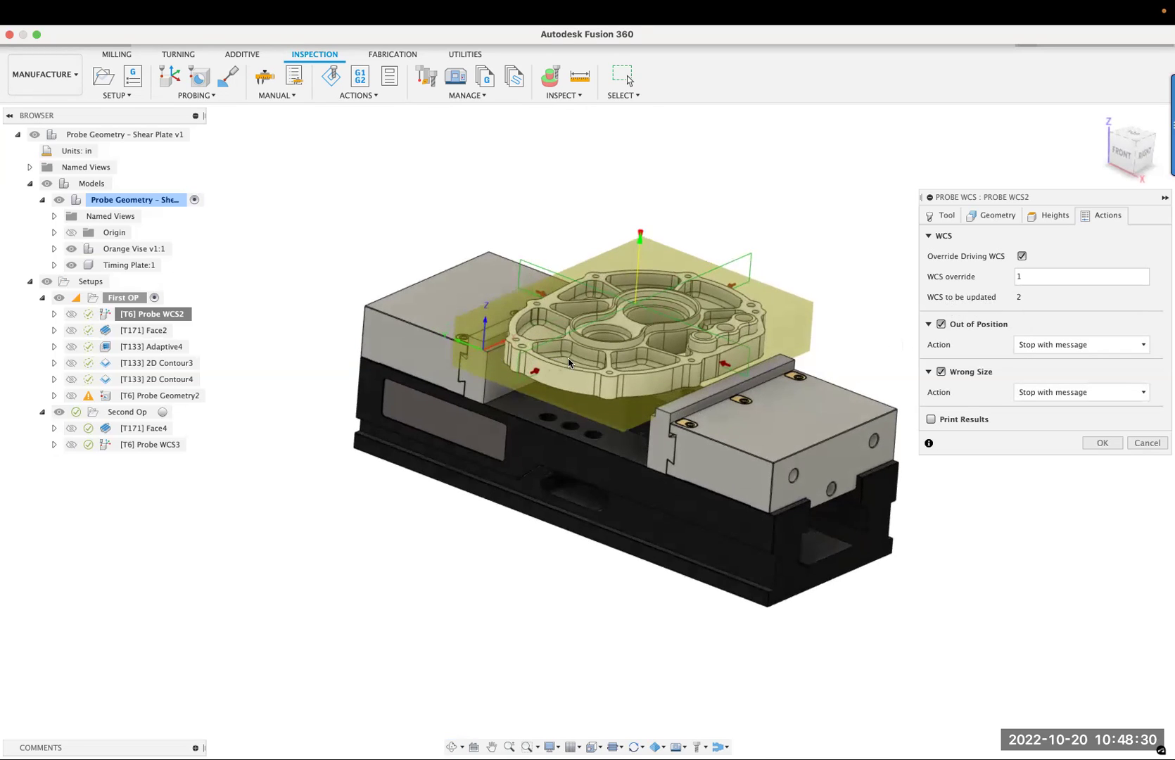
shift+middle_drag(532, 359, 545, 400)
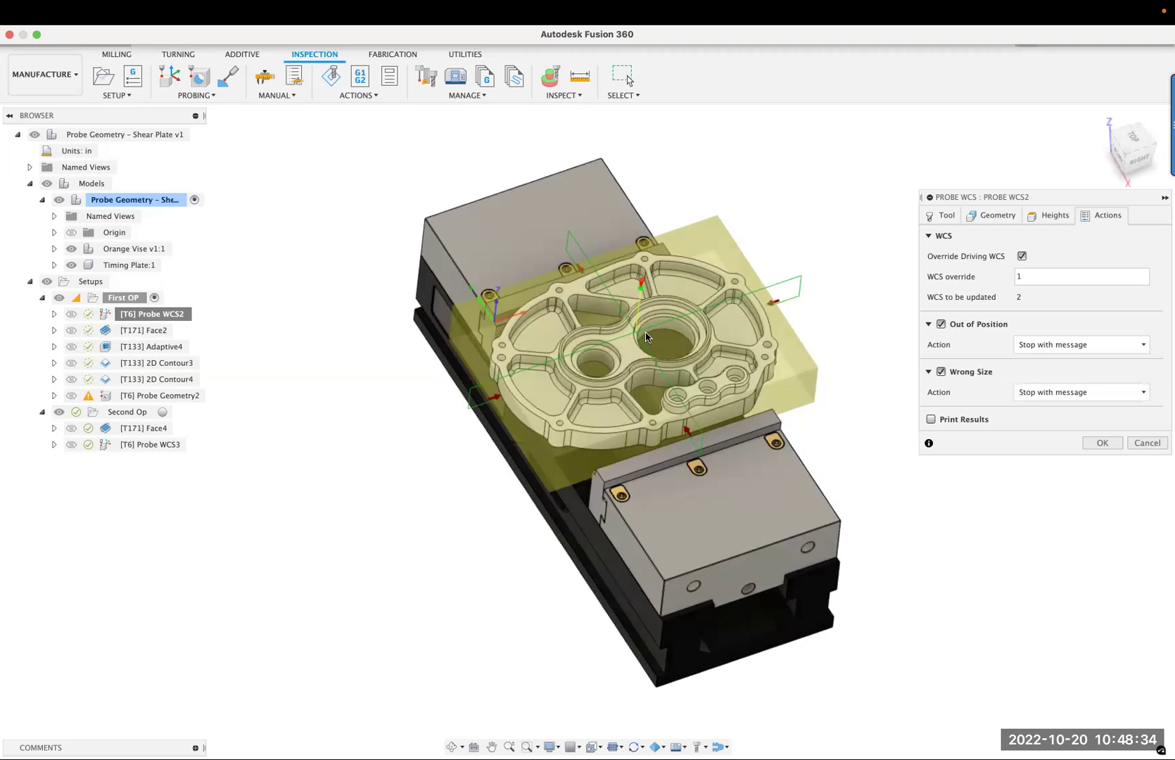
shift+middle_drag(642, 363, 642, 342)
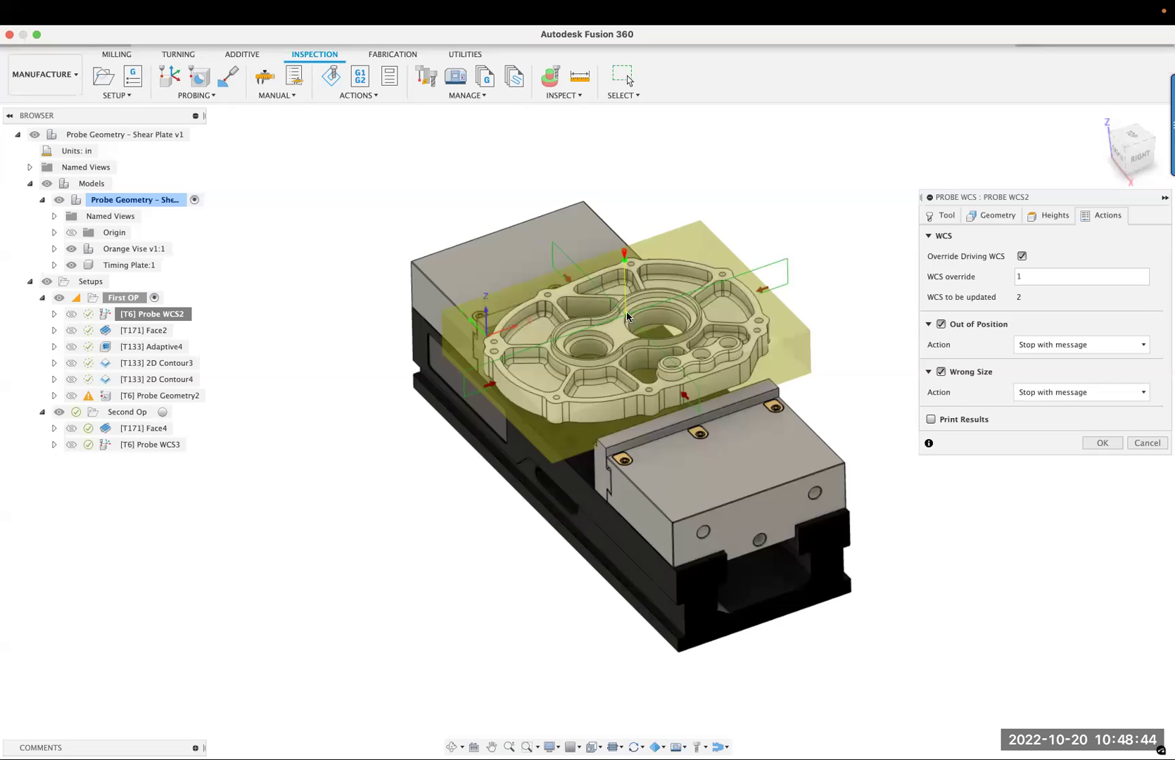
Check the part from the front and right side, then accept the Probe WCS2 edits.
shift+middle_drag(624, 364, 472, 348)
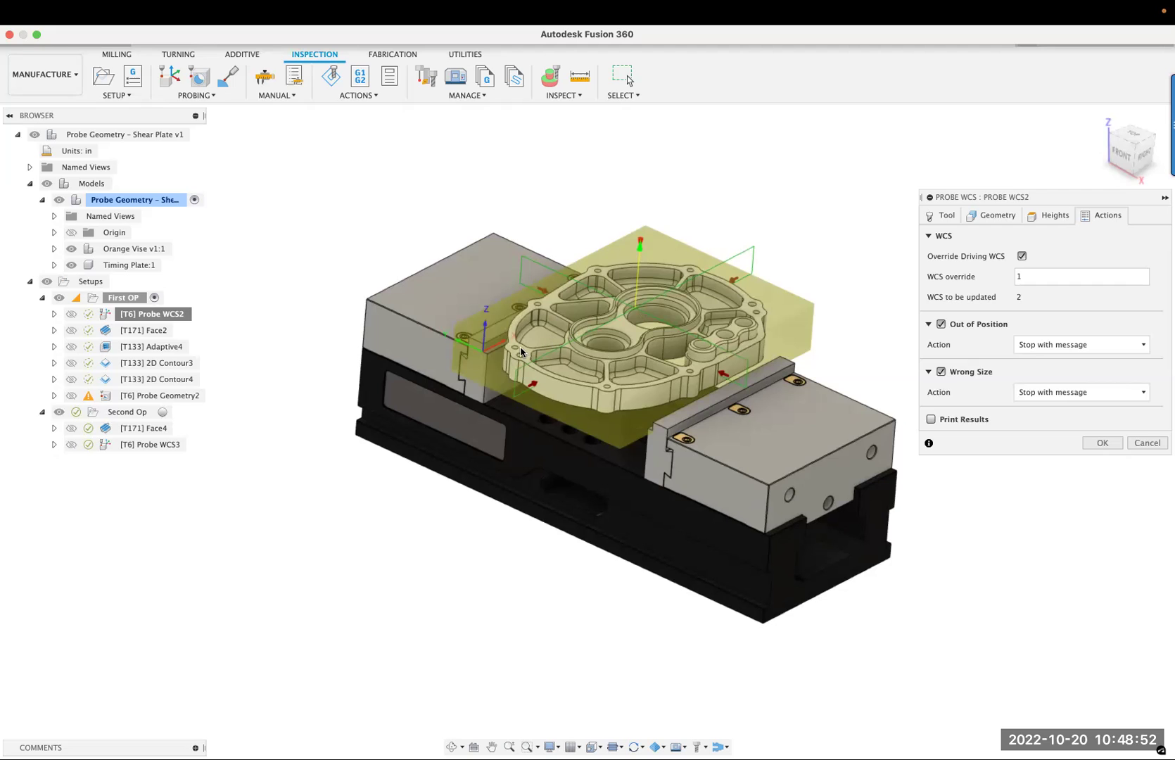
shift+middle_drag(638, 307, 551, 340)
scroll(477, 343, up, 4)
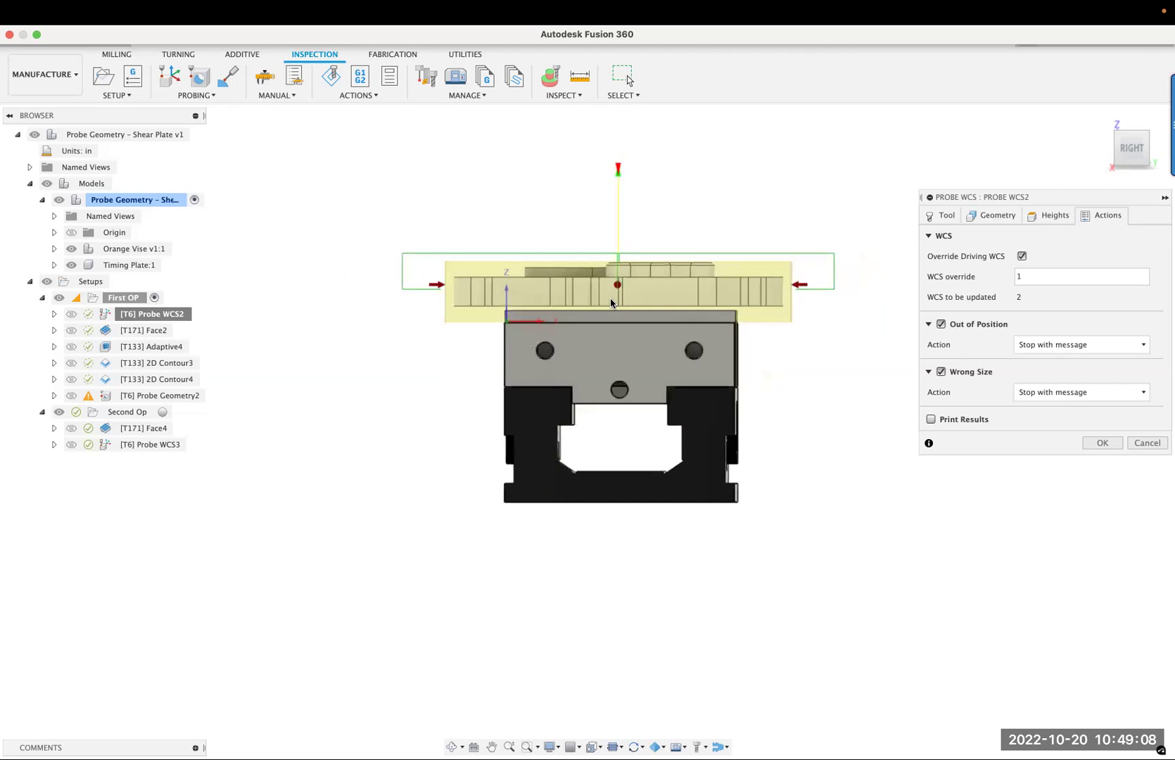
shift+middle_drag(646, 294, 670, 334)
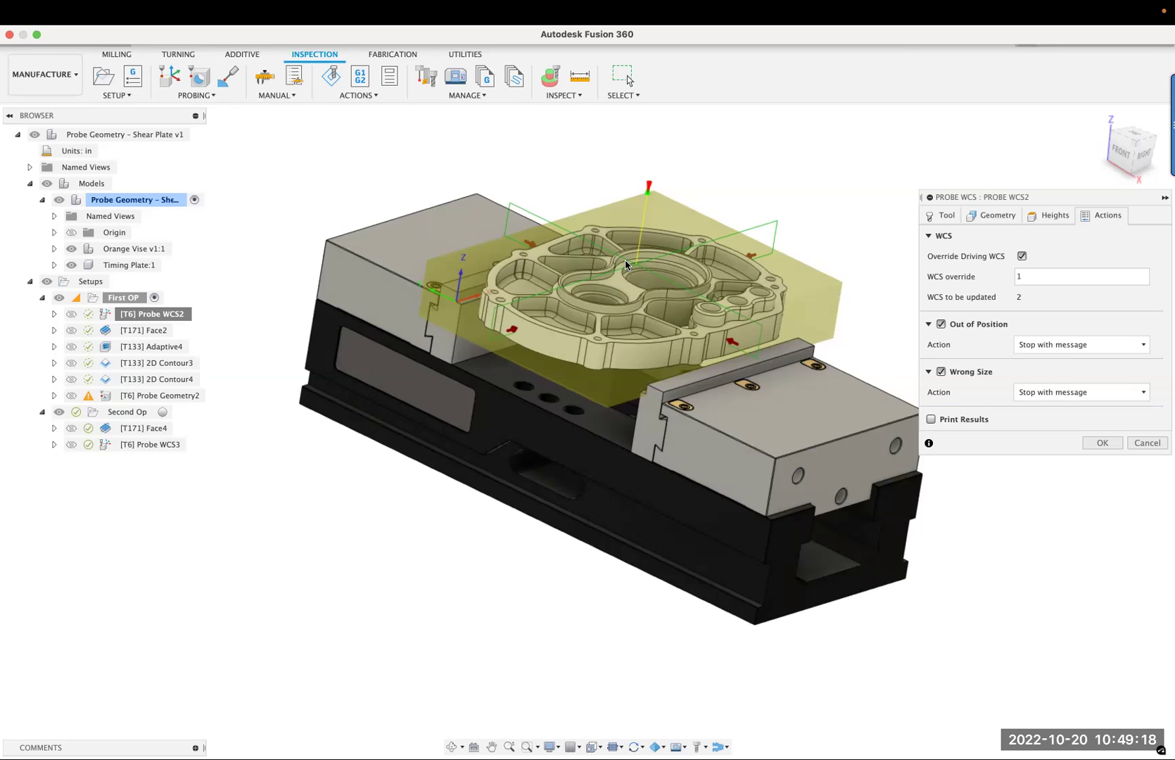
shift+middle_drag(629, 297, 632, 304)
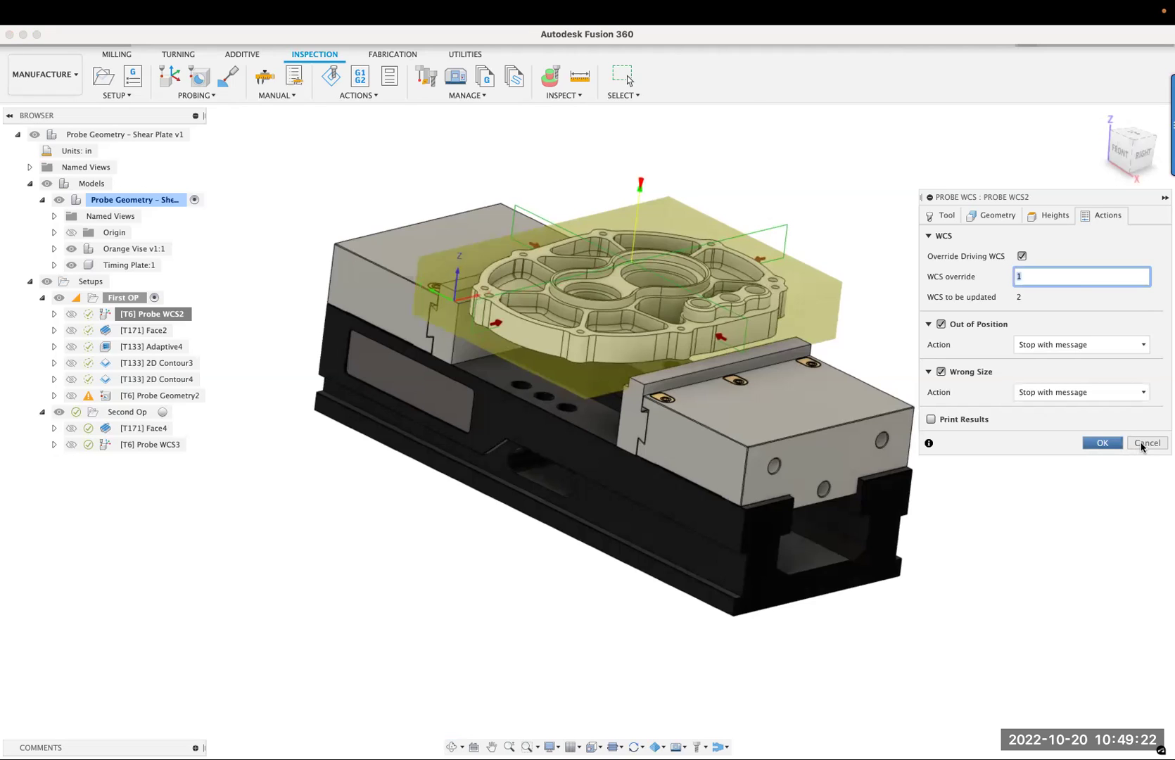
key(Return)
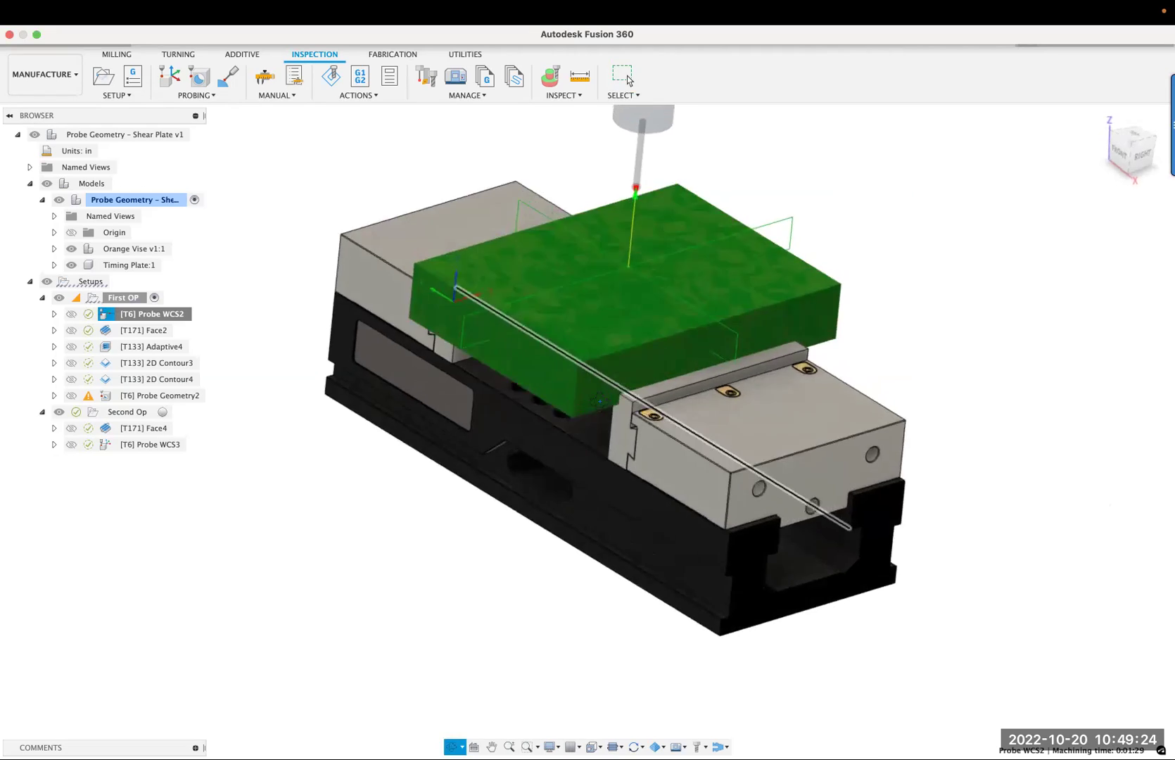
Step through the Face2, Adaptive4, 2D Contour3 and 2D Contour4 toolpaths, ending on Probe Geometry2.
scroll(770, 462, down, 3)
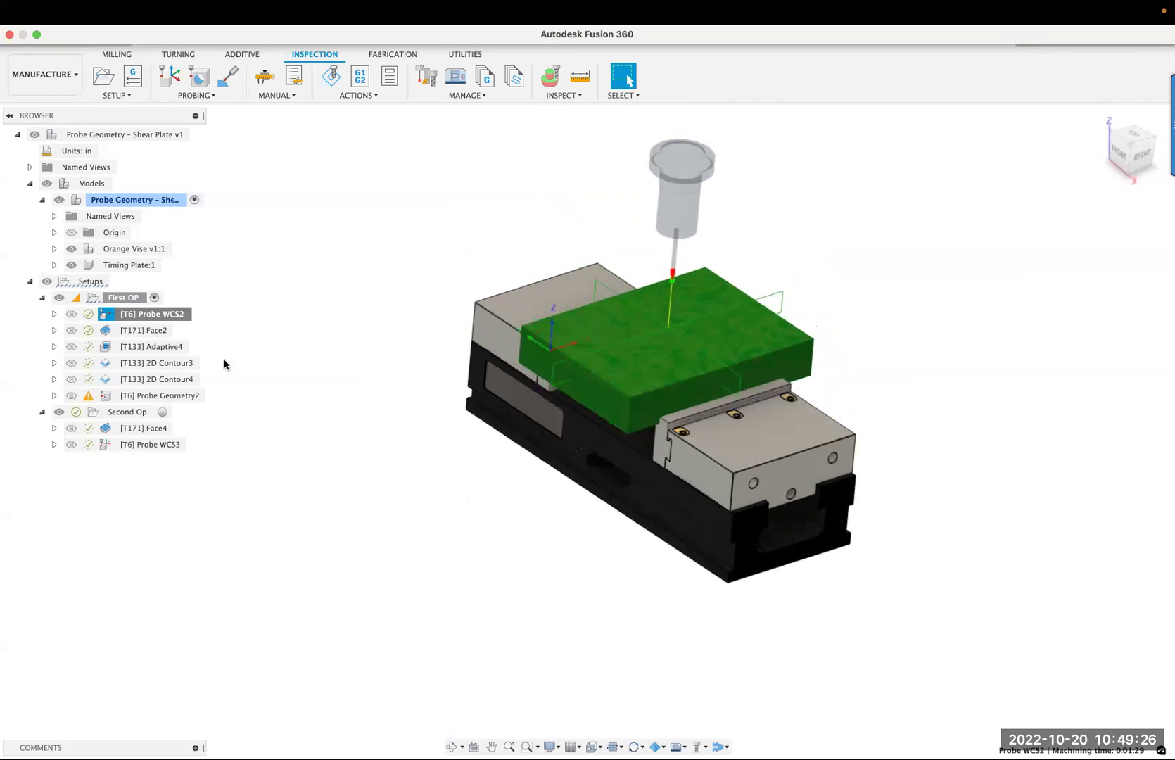
click(153, 332)
click(153, 346)
click(152, 362)
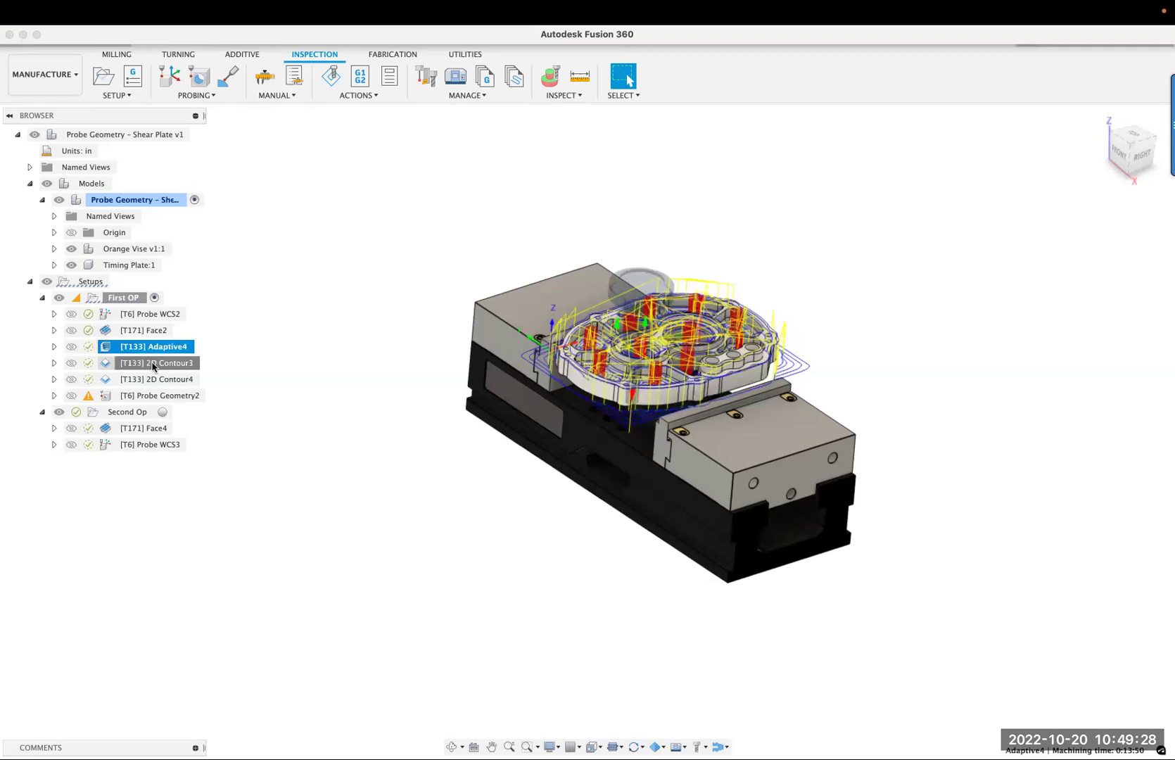
scroll(661, 347, up, 4)
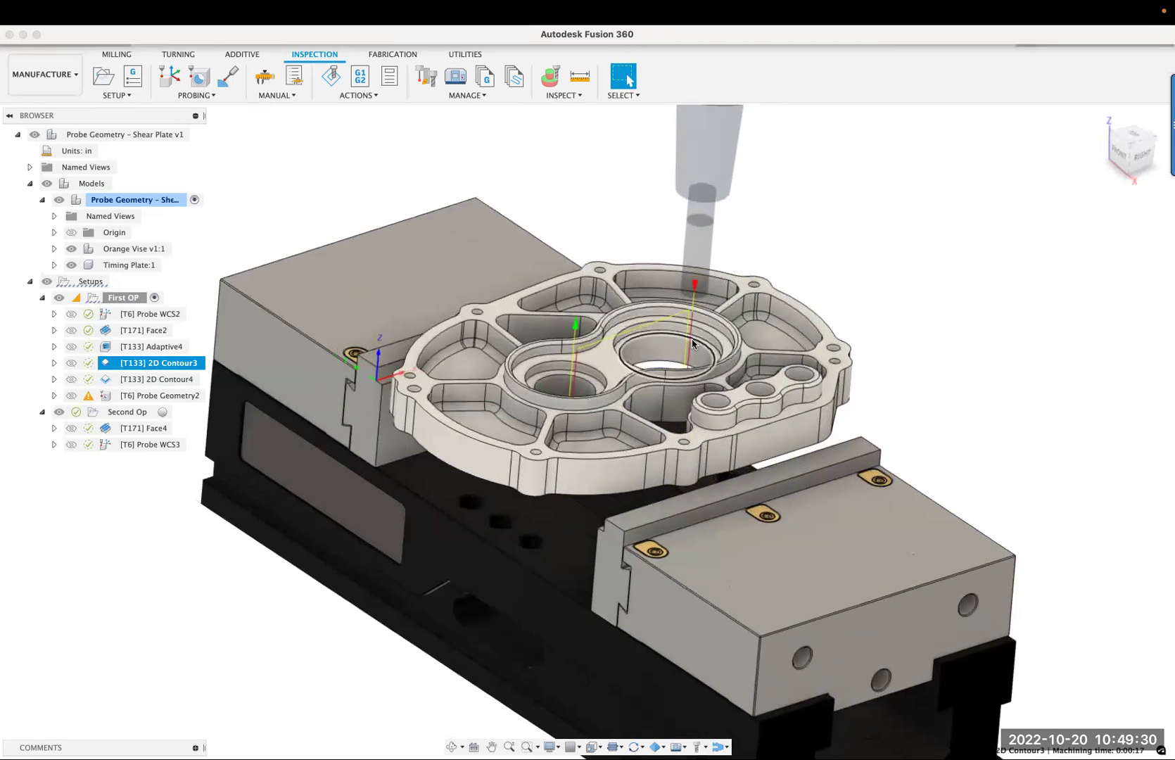
scroll(661, 343, down, 3)
shift+middle_drag(661, 343, 634, 338)
click(146, 381)
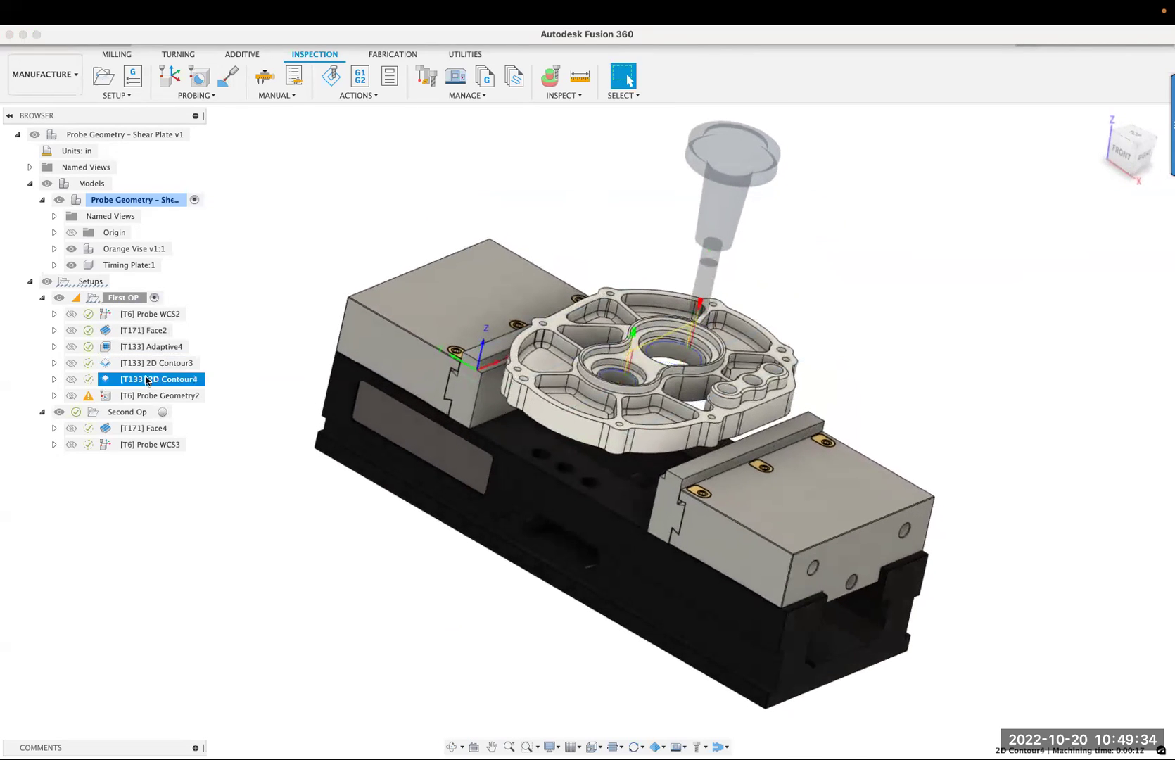
click(291, 518)
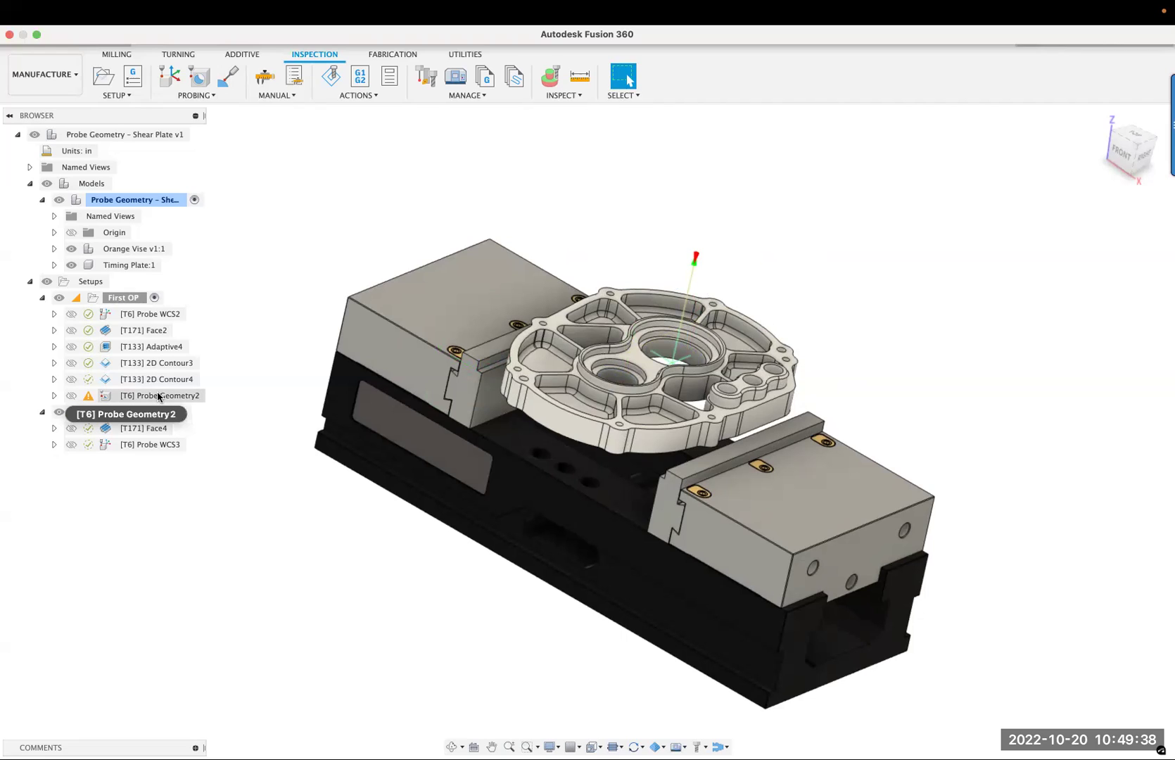
click(158, 397)
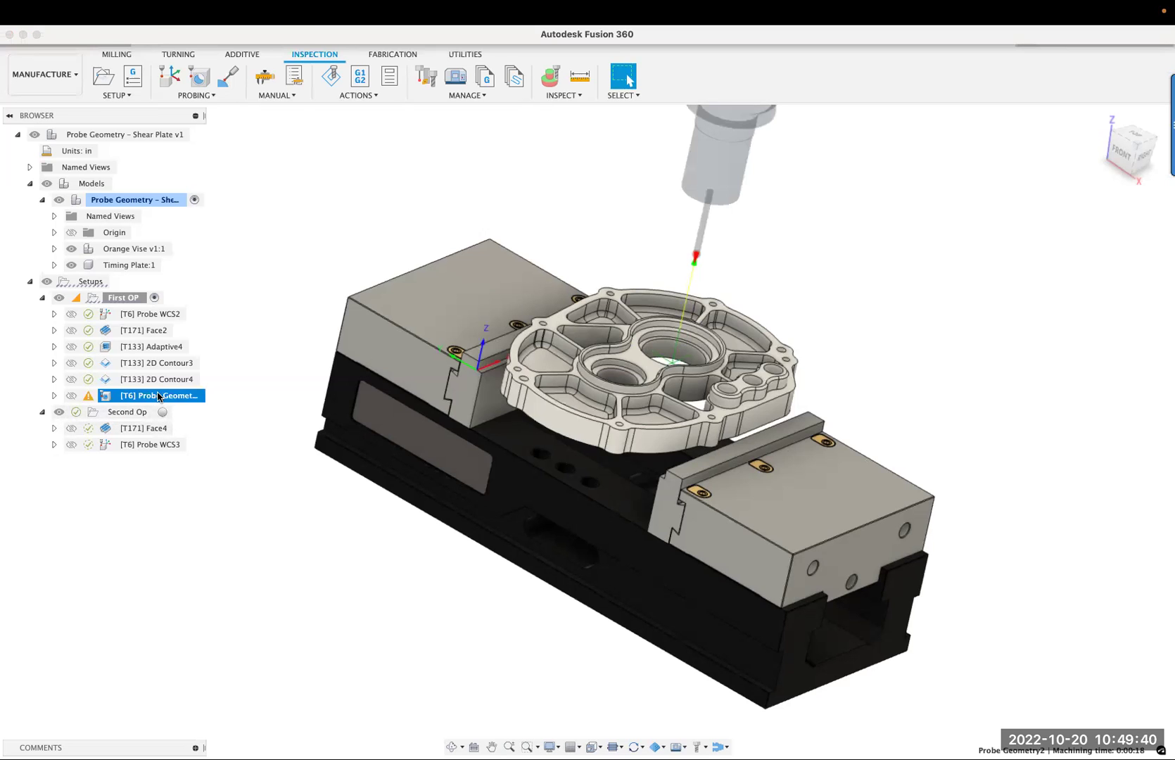
Regenerate Probe Geometry2 and create a new probe geometry operation on the central bore.
right_click(159, 397)
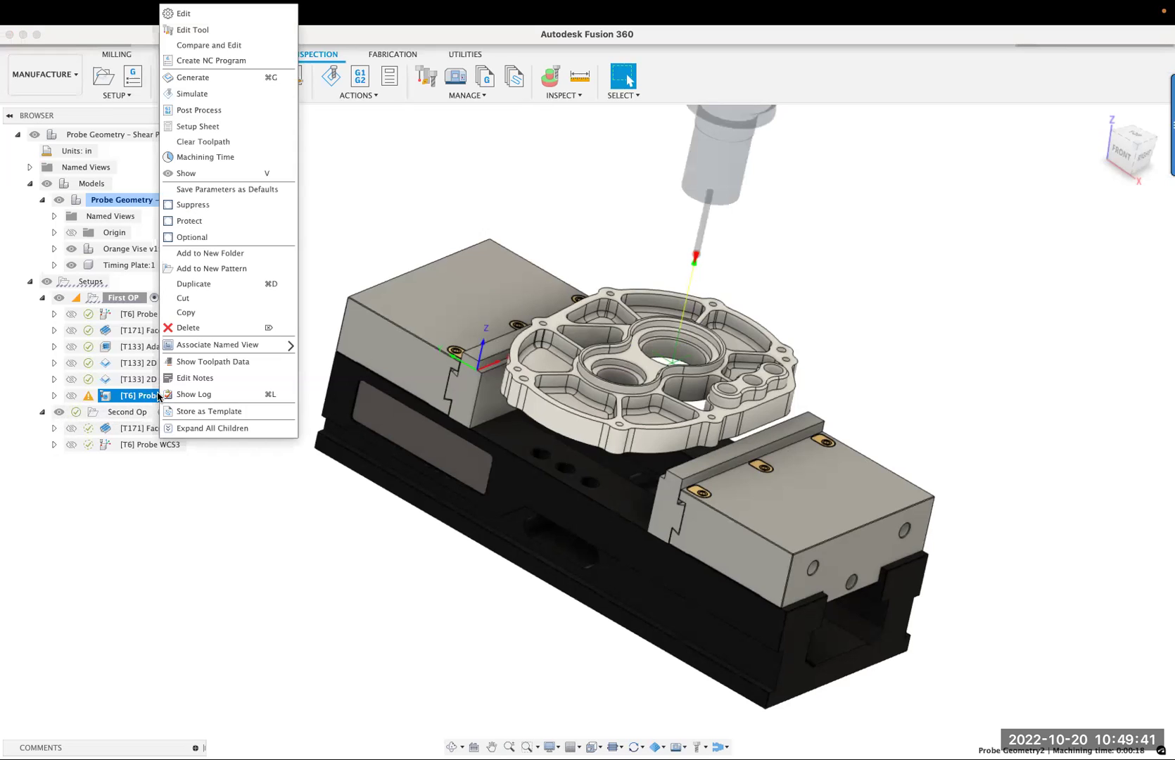
click(192, 77)
click(724, 405)
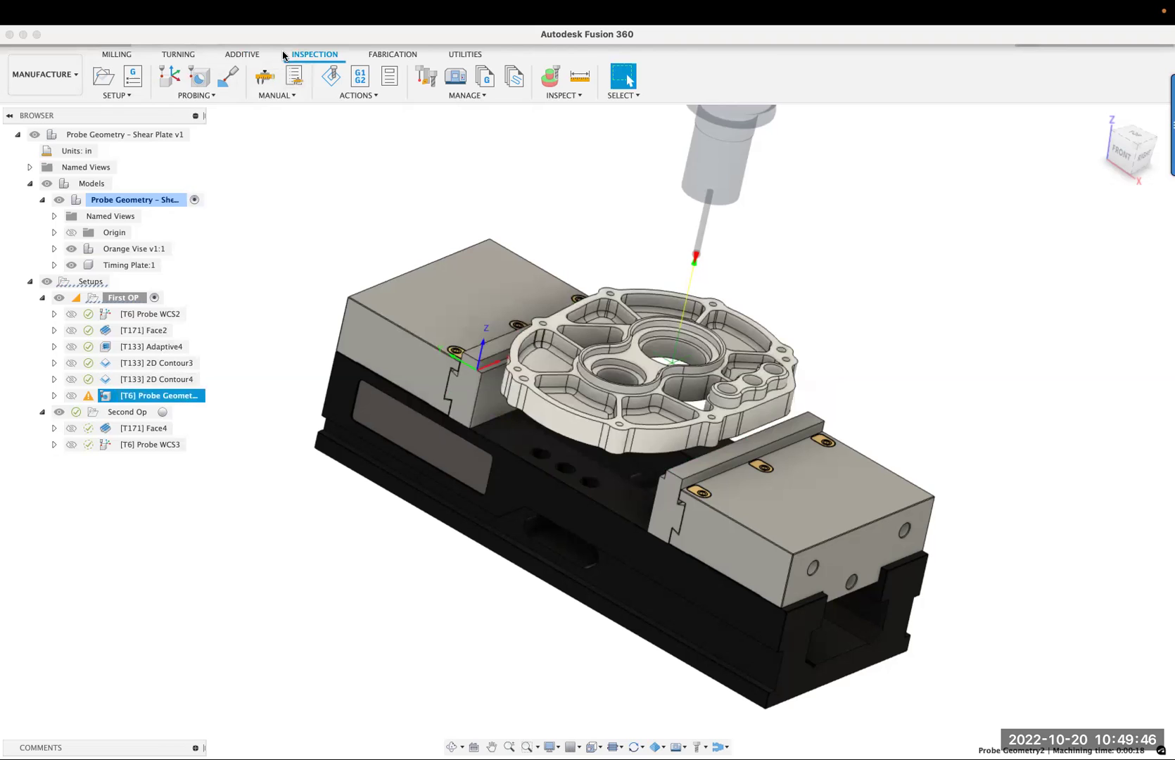
click(196, 78)
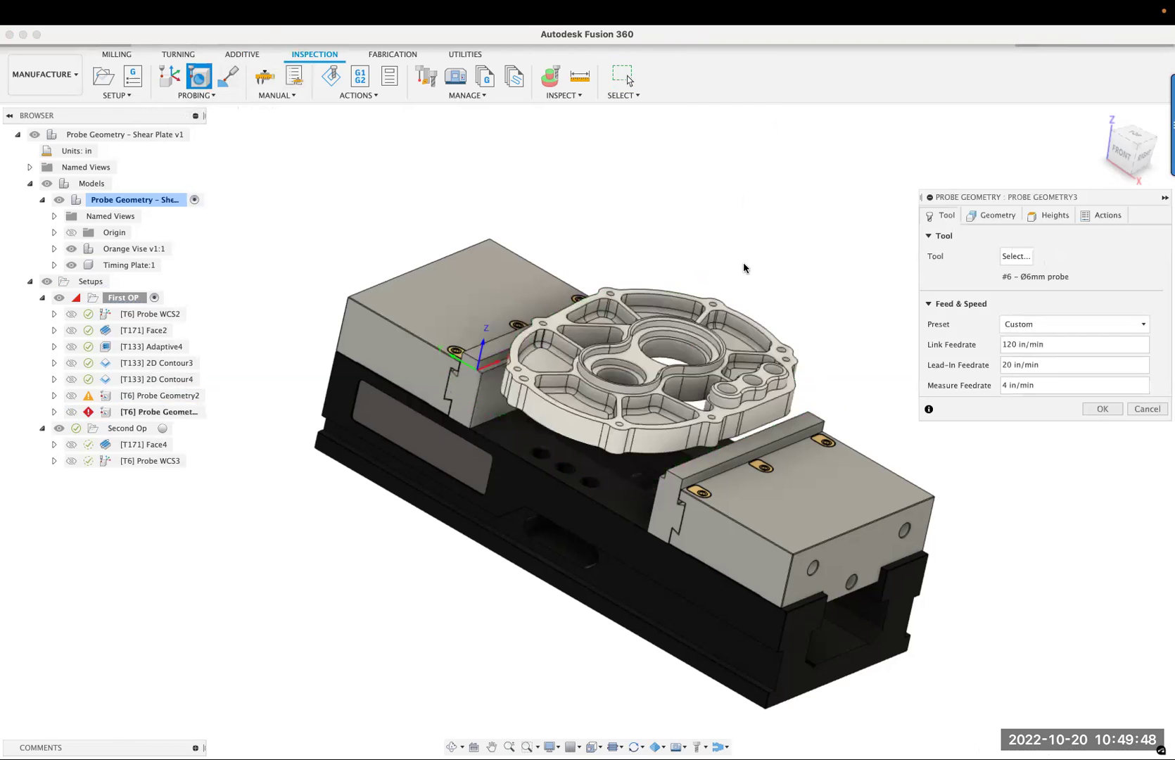
click(674, 346)
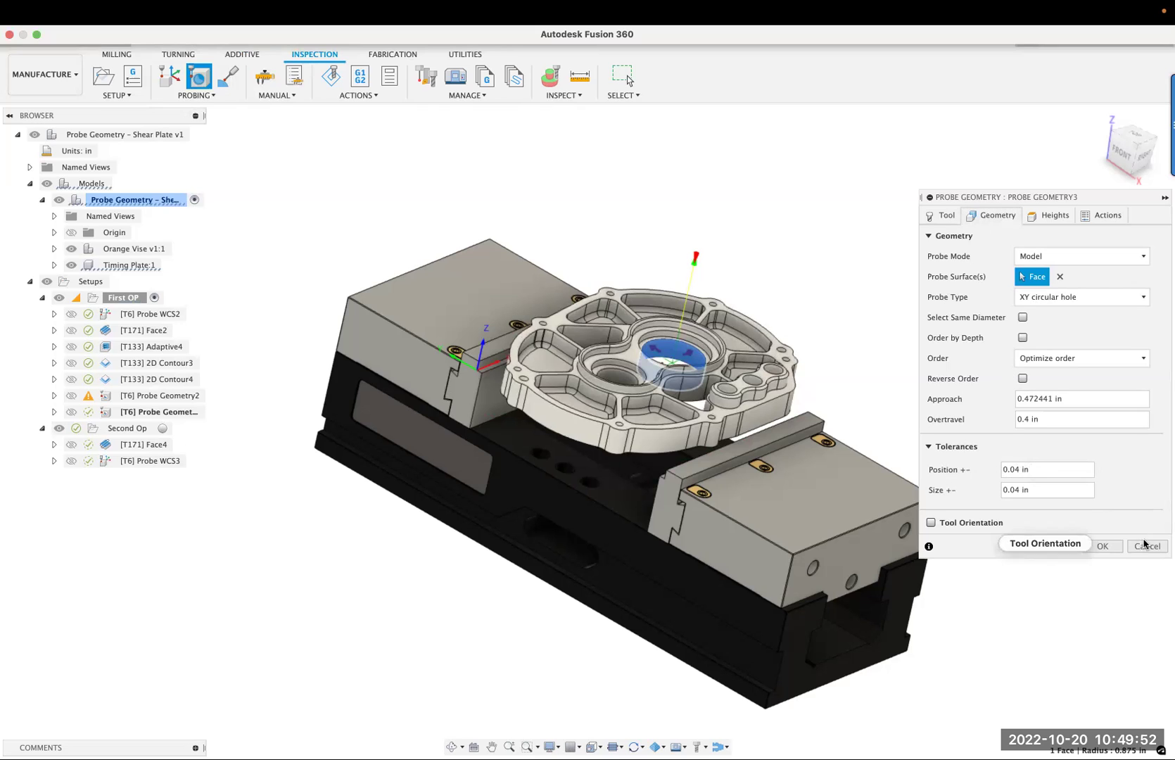
click(1102, 546)
Reopen Probe Geometry for editing and set position and size tolerances to 0.0005 in.
right_click(141, 398)
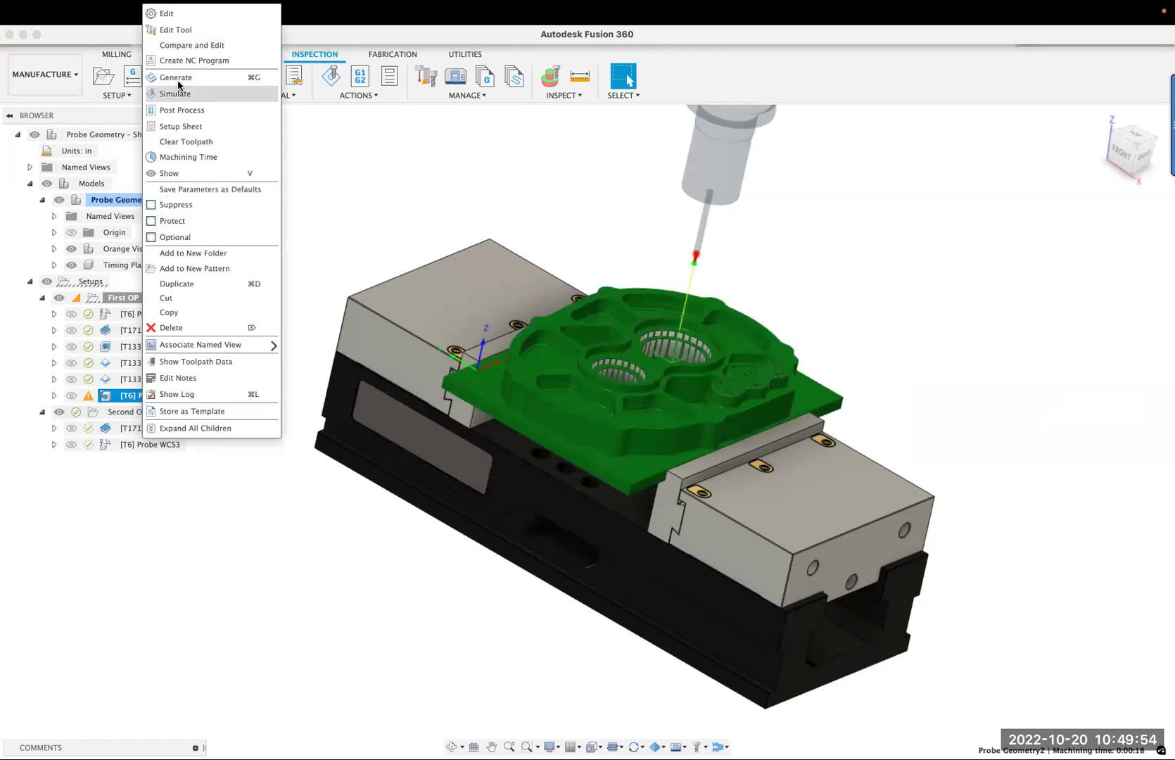
click(167, 13)
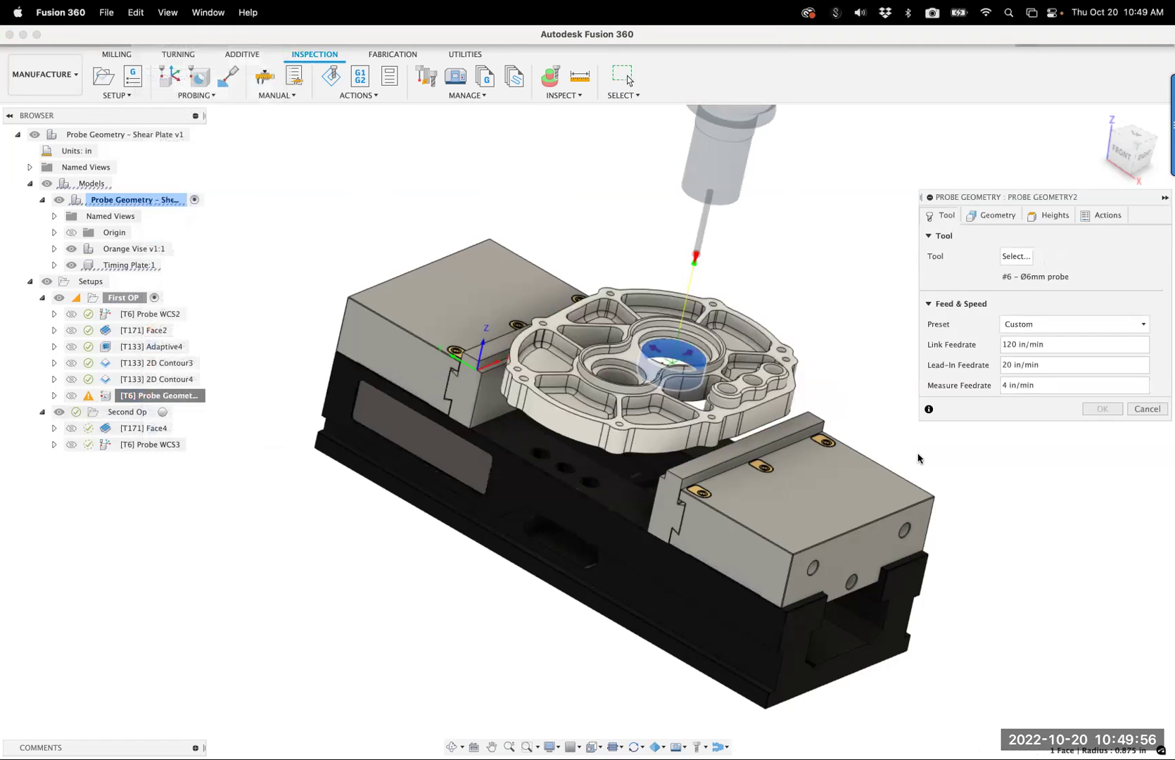
click(994, 216)
click(1063, 469)
click(1041, 492)
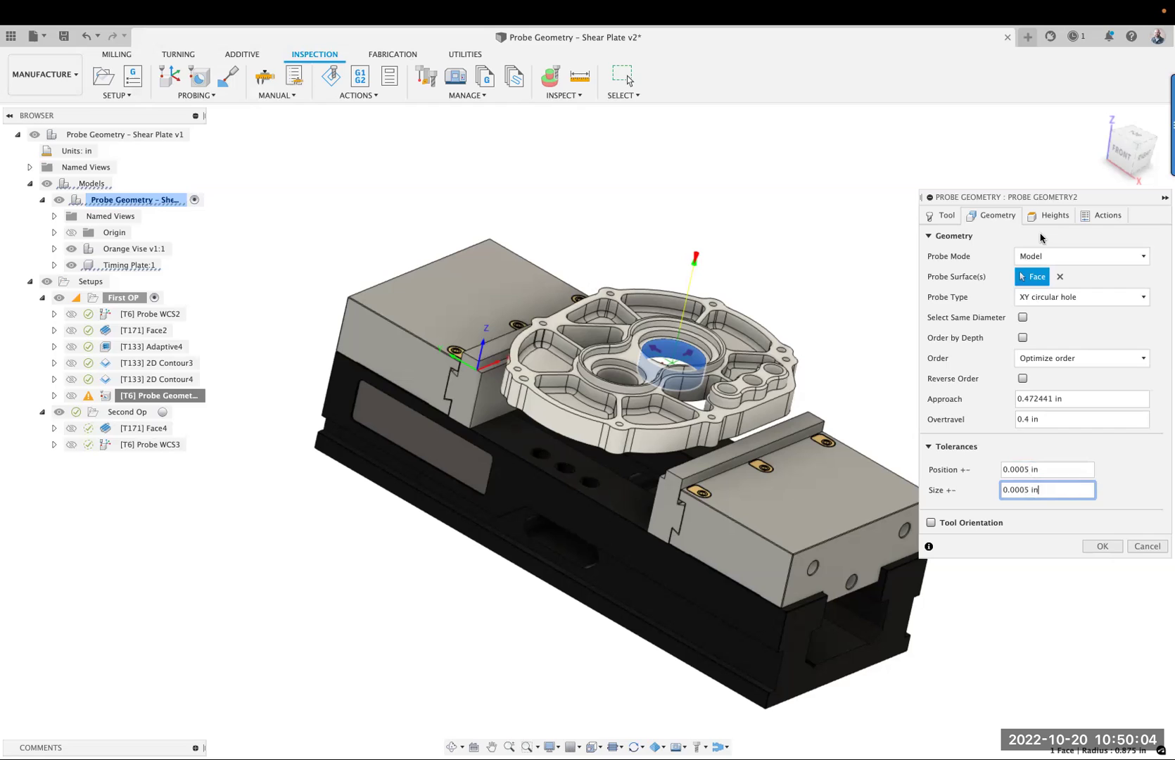
Keep Stop with message as the wrong-size action on the Actions tab.
click(1102, 219)
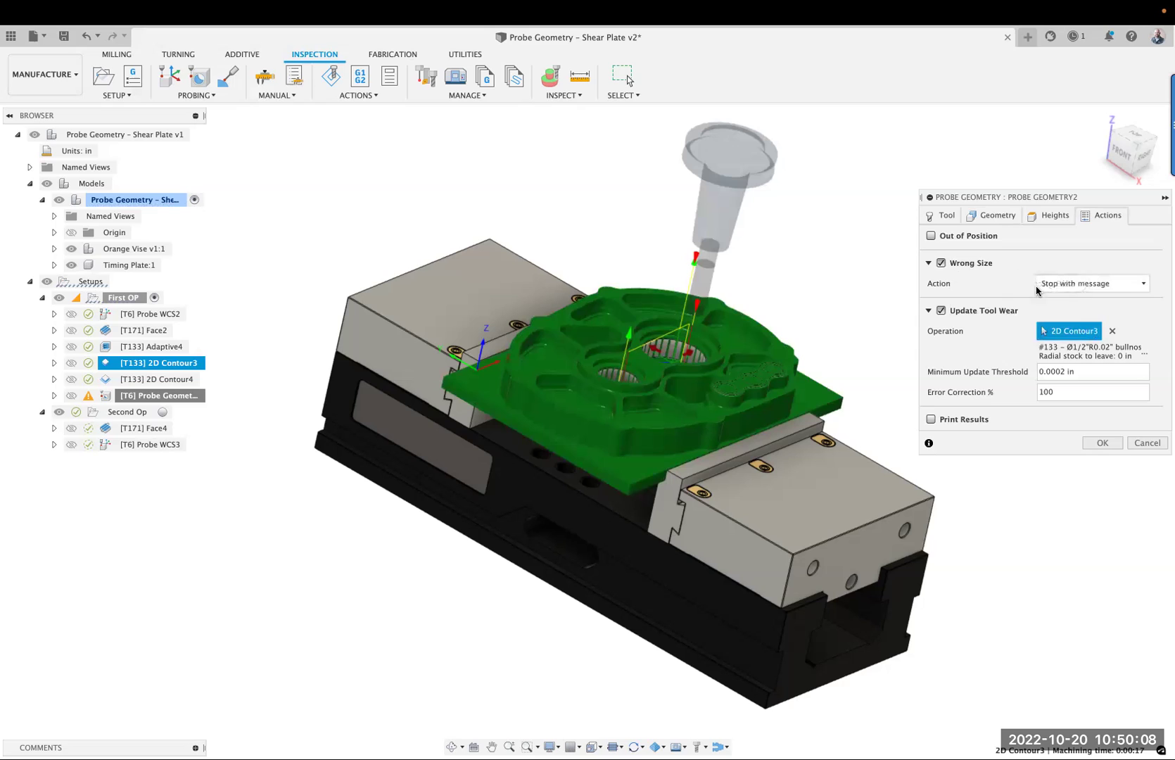
click(1102, 283)
click(1100, 258)
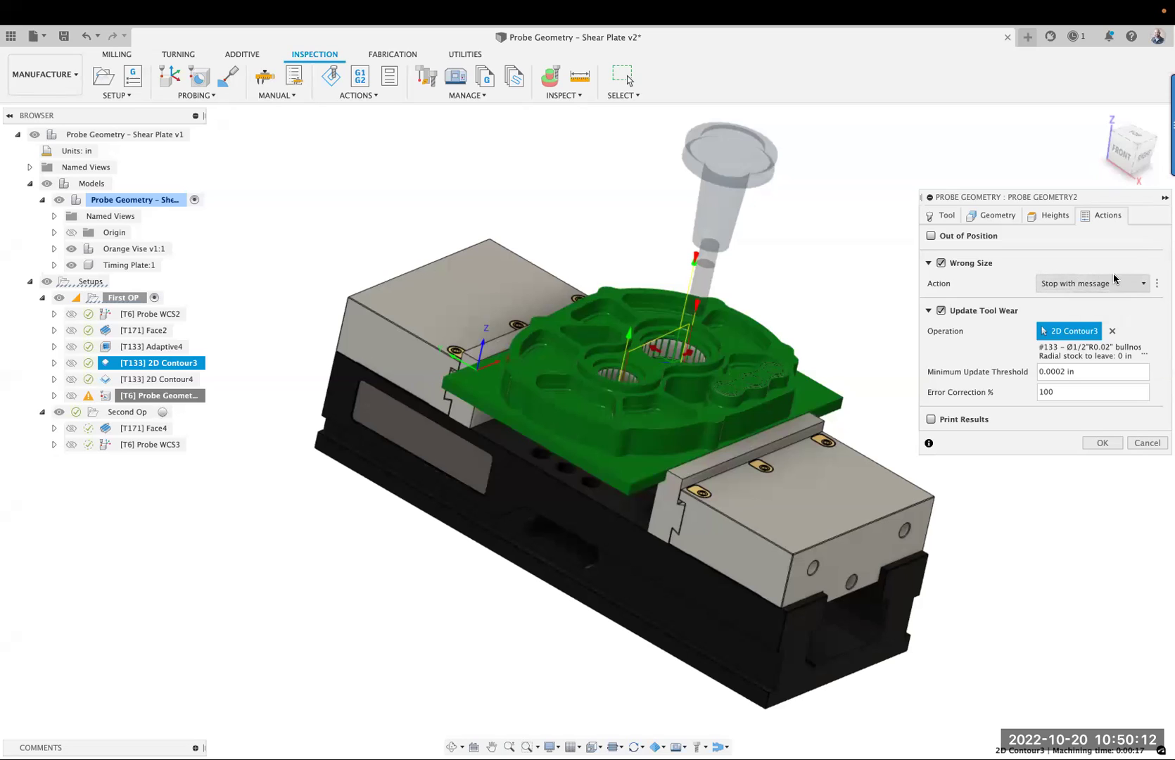
mouse_move(1080, 284)
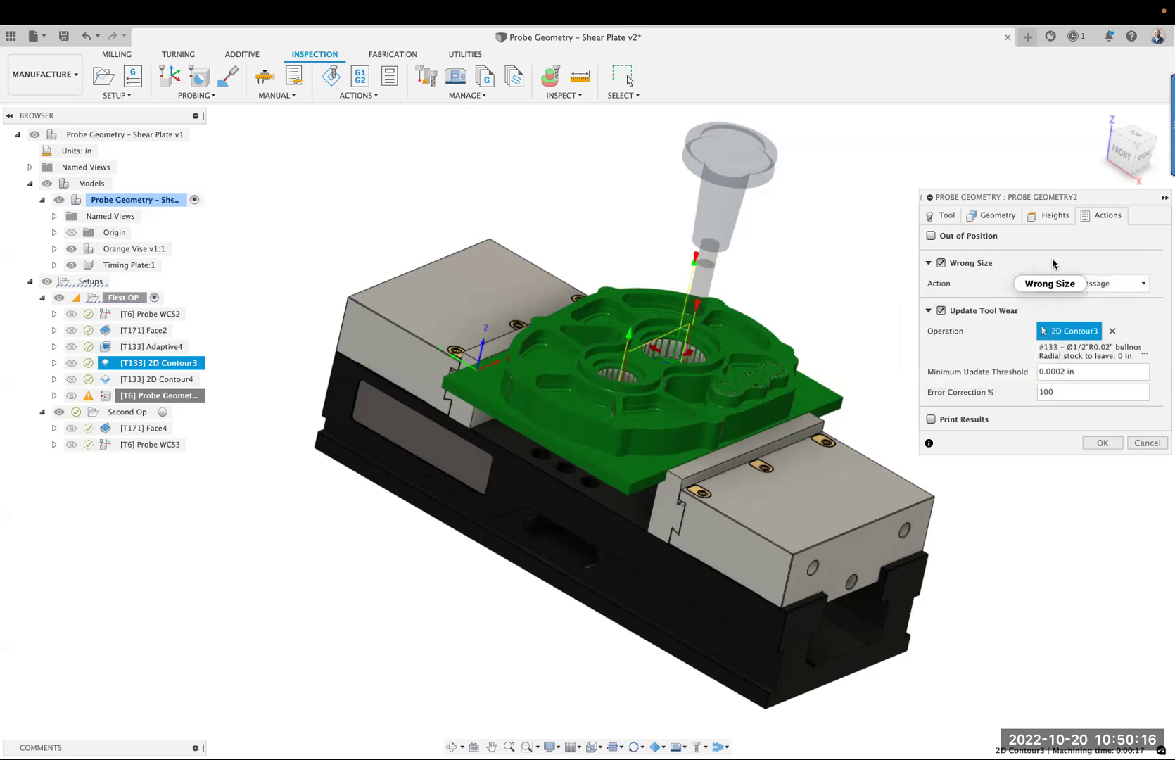
Set Update Tool Wear to 2D Contour3 and check the 0.0002 in threshold and error correction.
click(1113, 331)
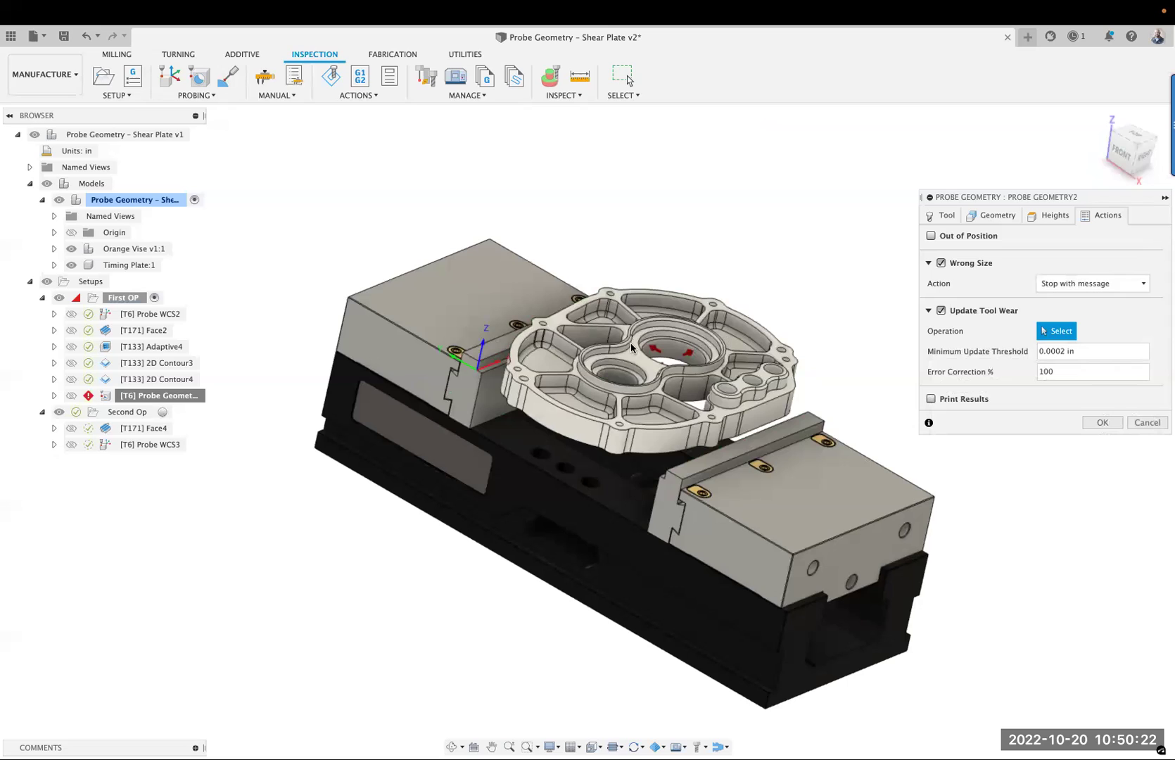
click(166, 364)
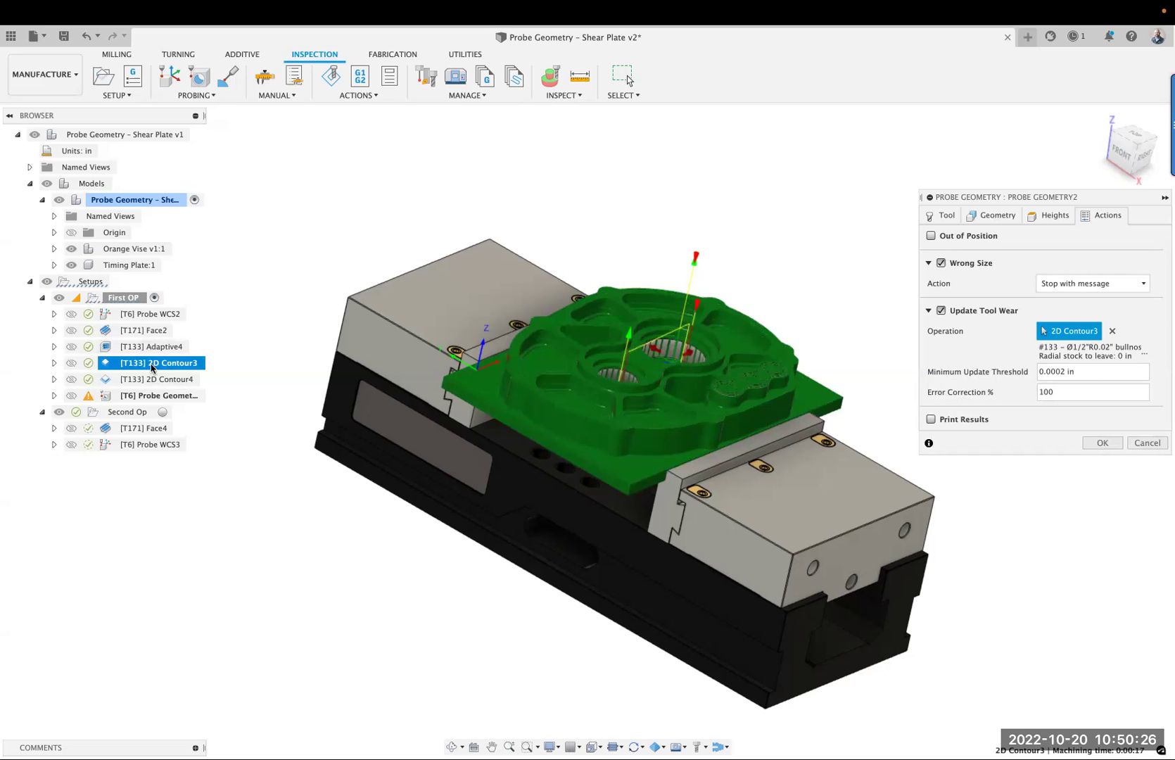
scroll(599, 349, up, 5)
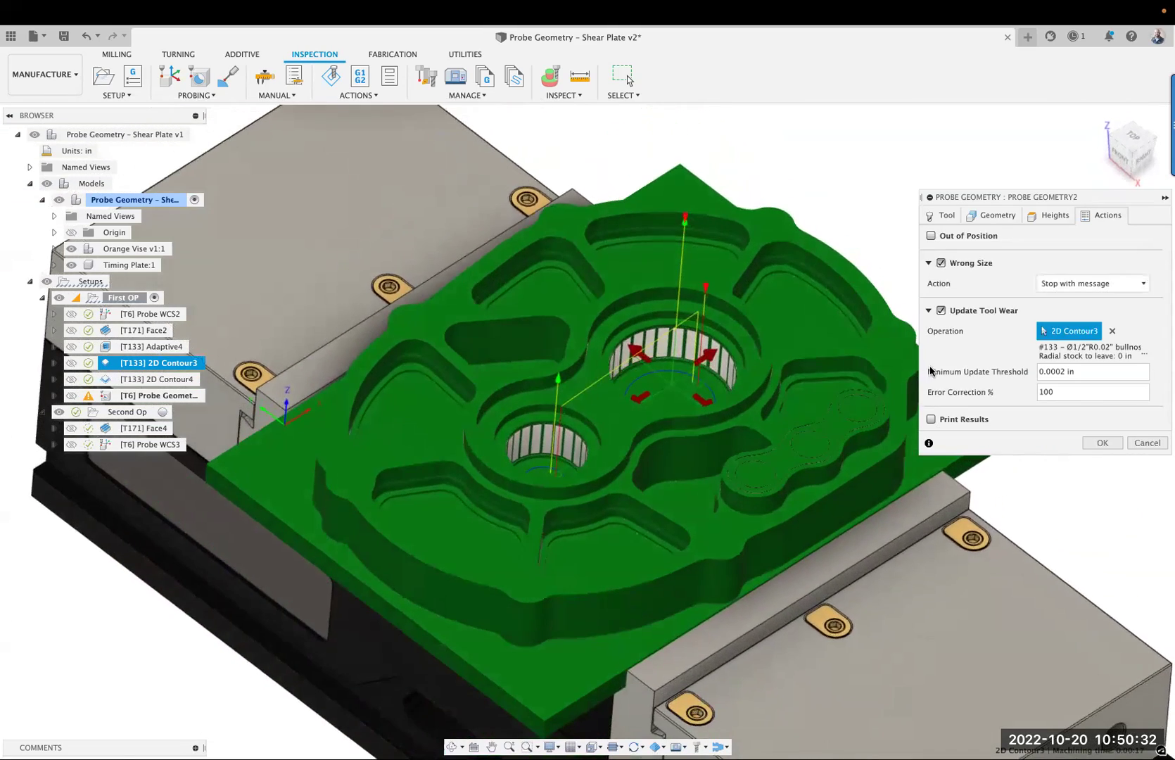
scroll(604, 384, down, 3)
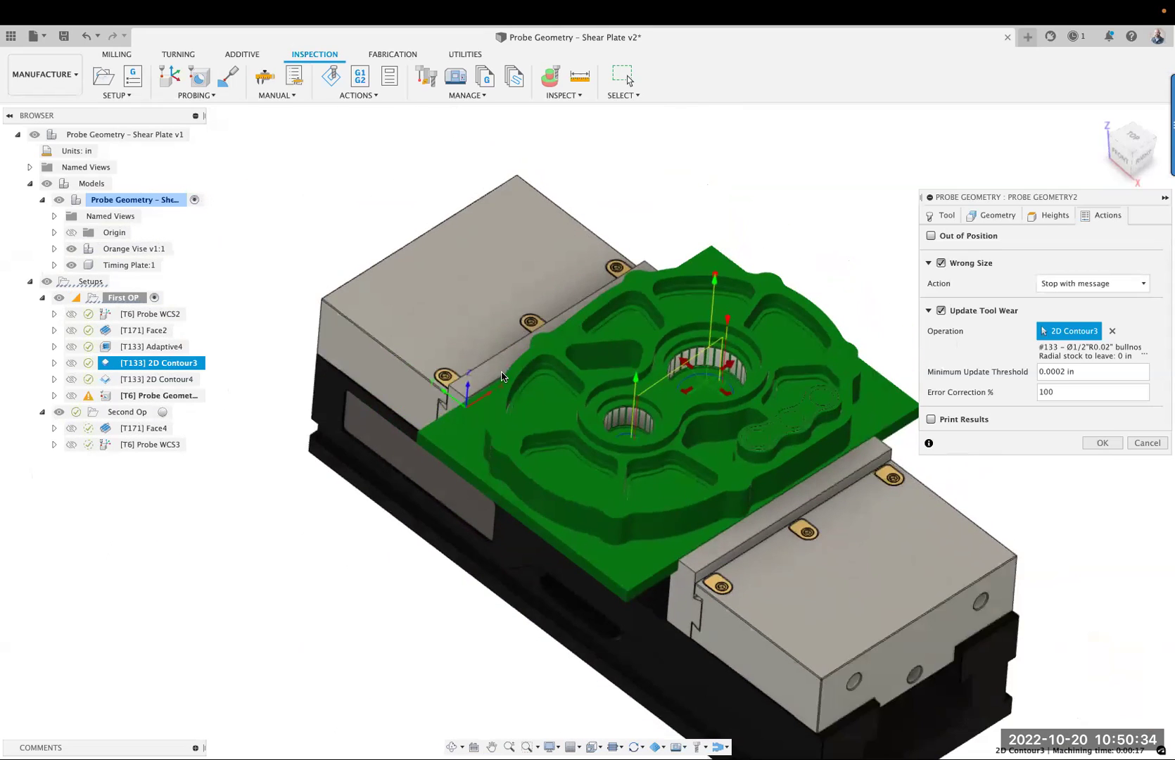
scroll(736, 401, up, 3)
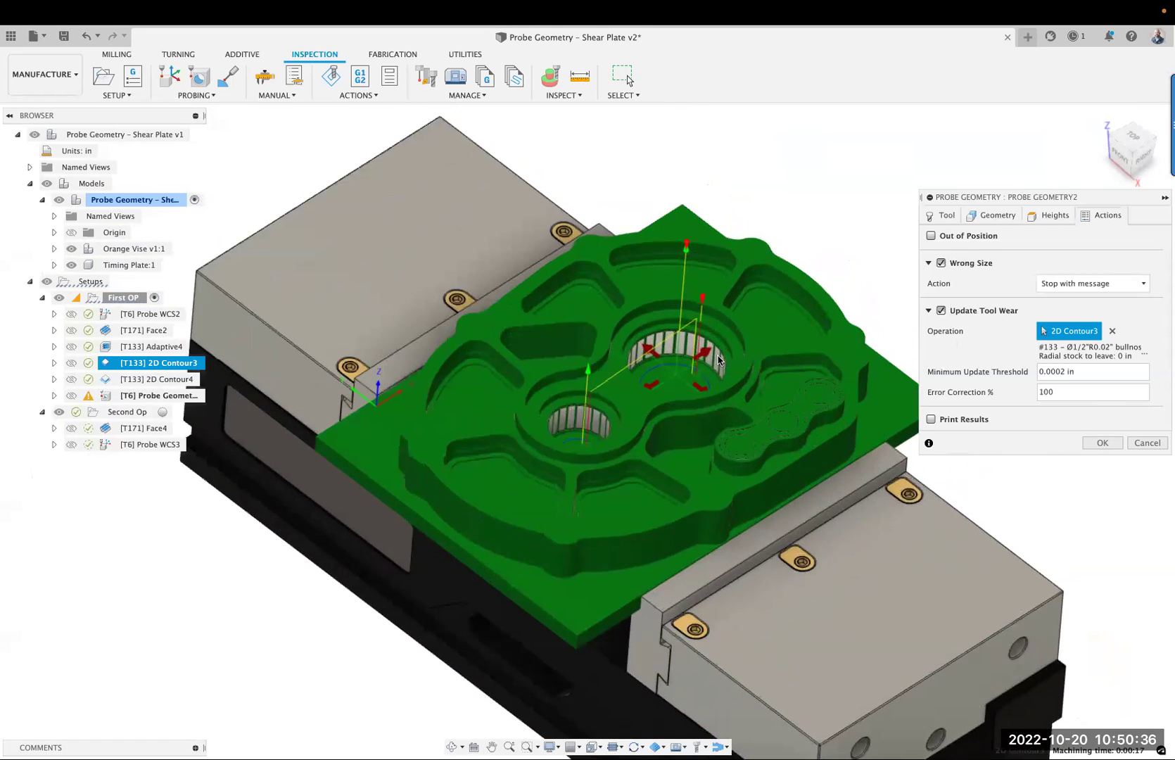
click(1056, 372)
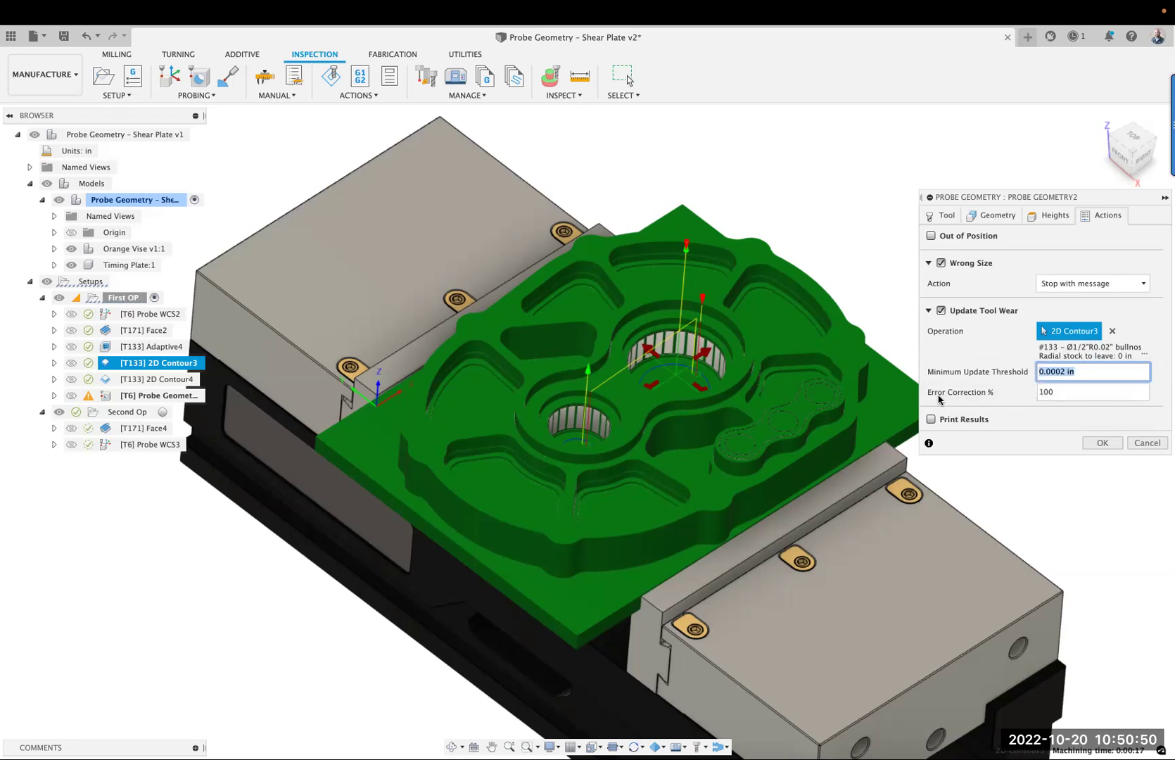
click(1065, 387)
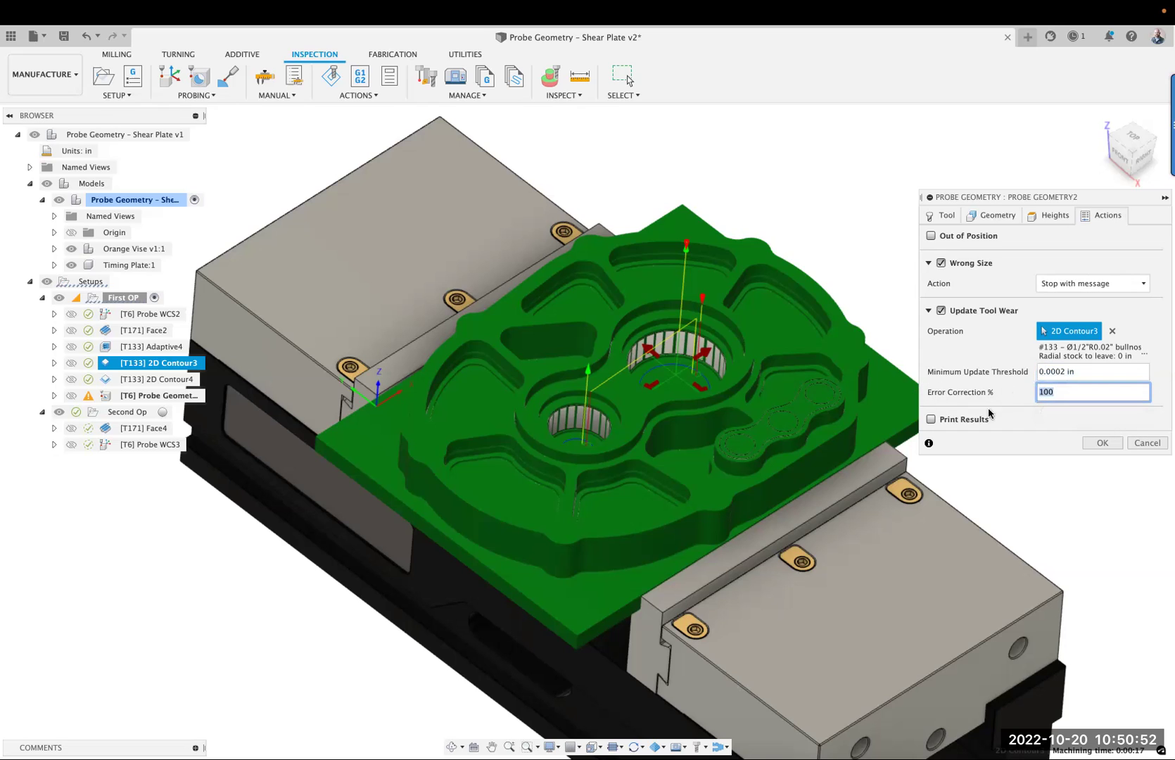
Apply the Probe Geometry changes, activate Second Op, and hide the Orange Vise.
click(1097, 444)
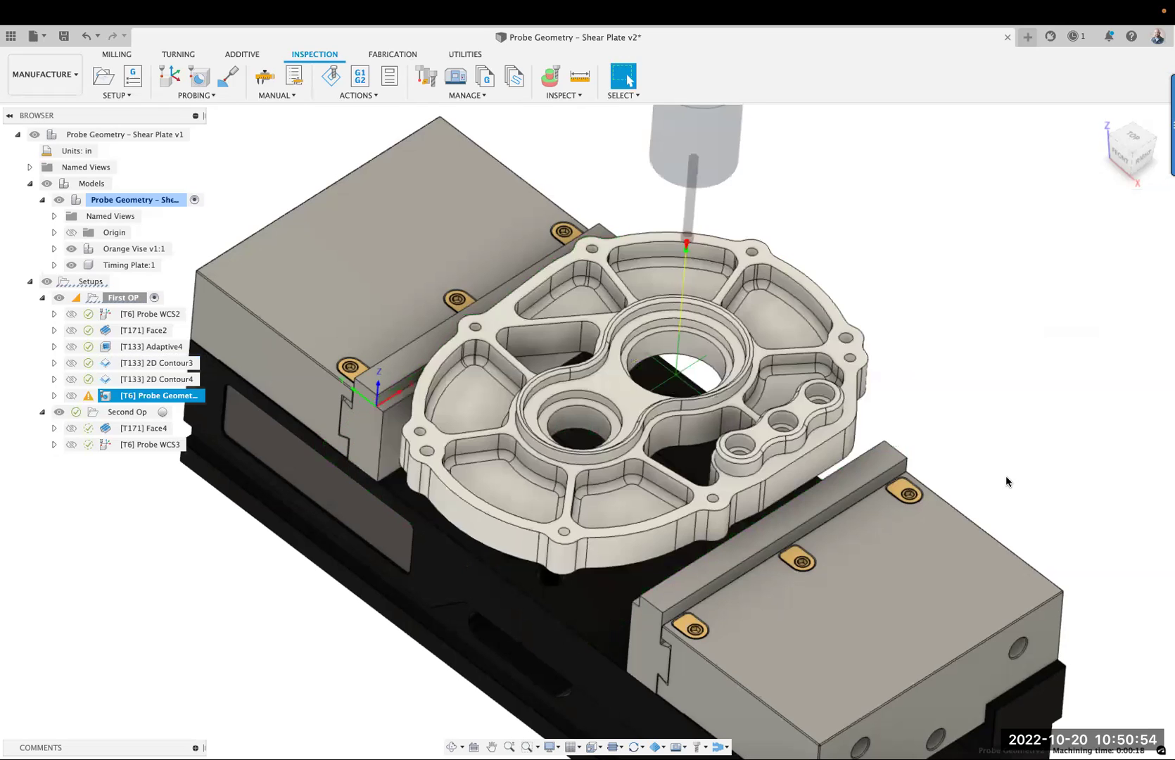
scroll(981, 352, down, 5)
shift+middle_drag(710, 324, 680, 332)
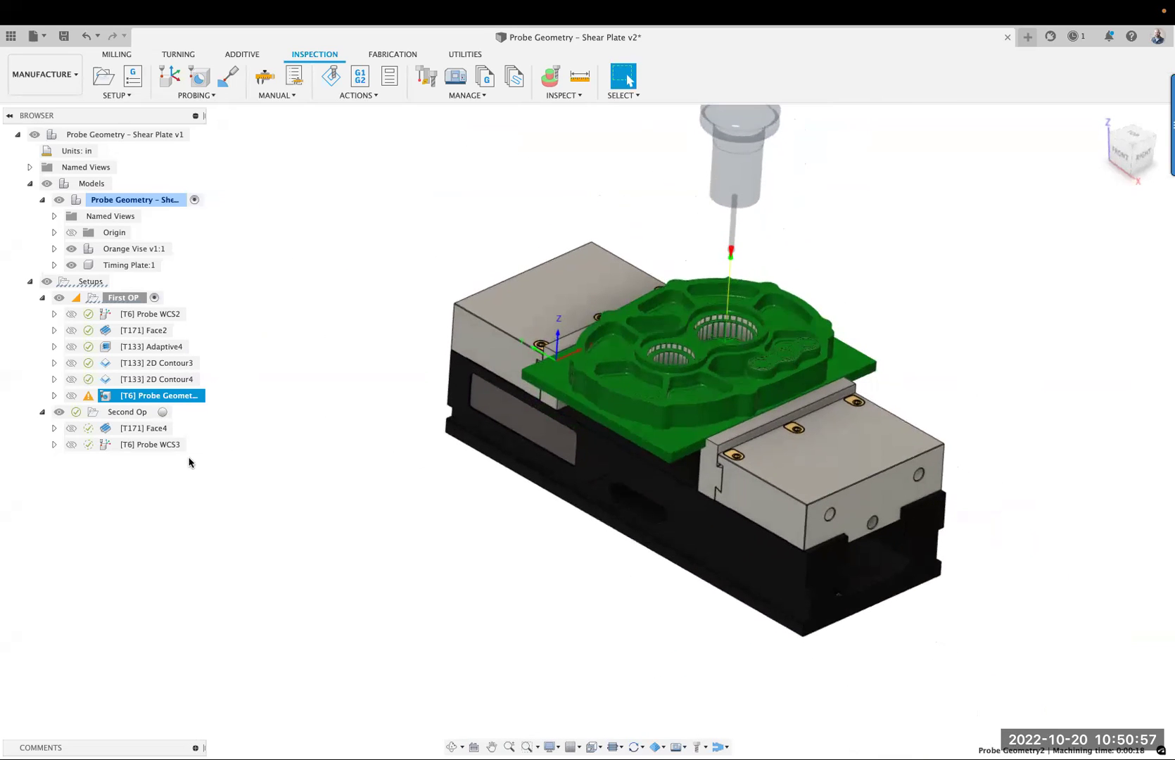
click(165, 415)
click(73, 250)
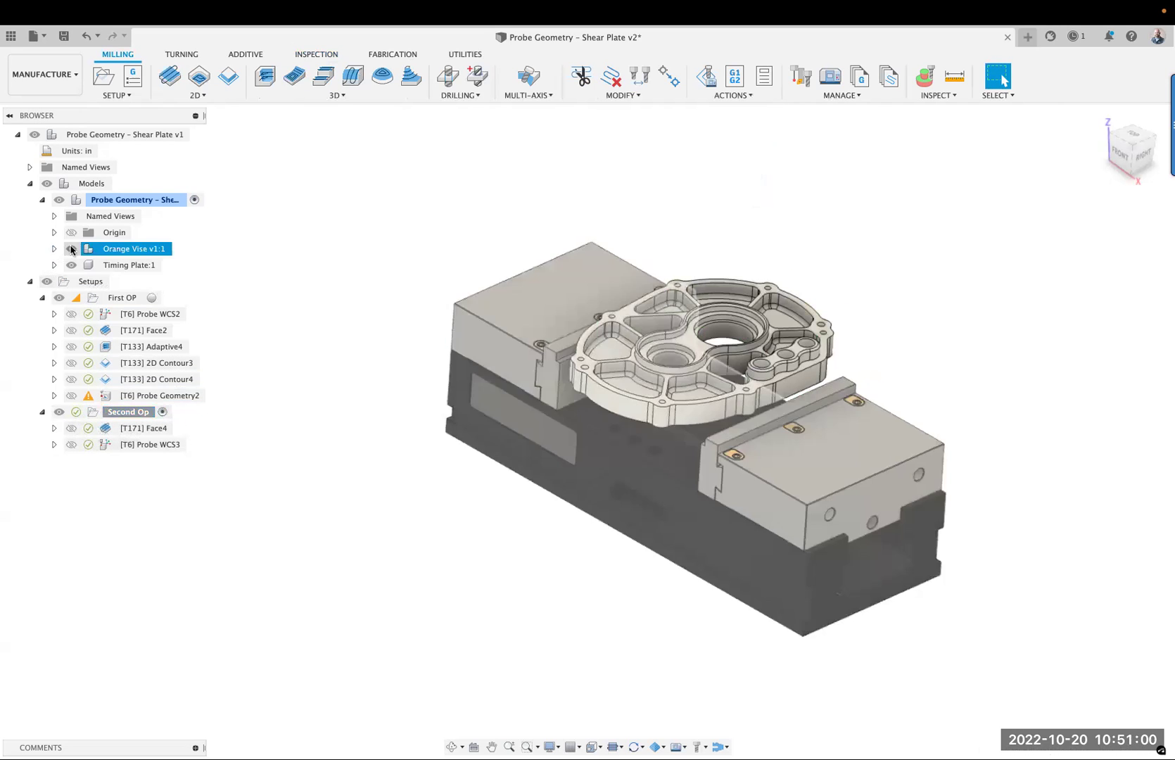
click(71, 249)
Preview the Face4 toolpath and Second Op stock over the plate.
shift+middle_drag(441, 469, 521, 253)
click(140, 429)
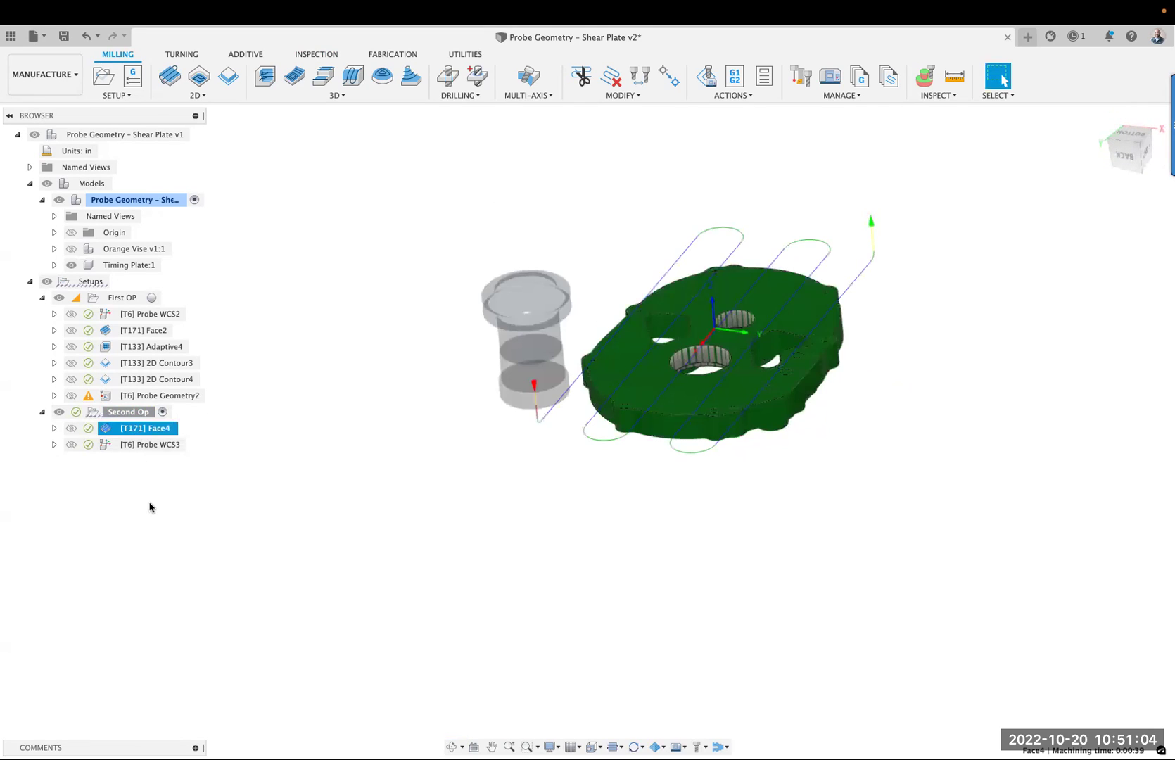
shift+middle_drag(254, 498, 570, 409)
click(128, 412)
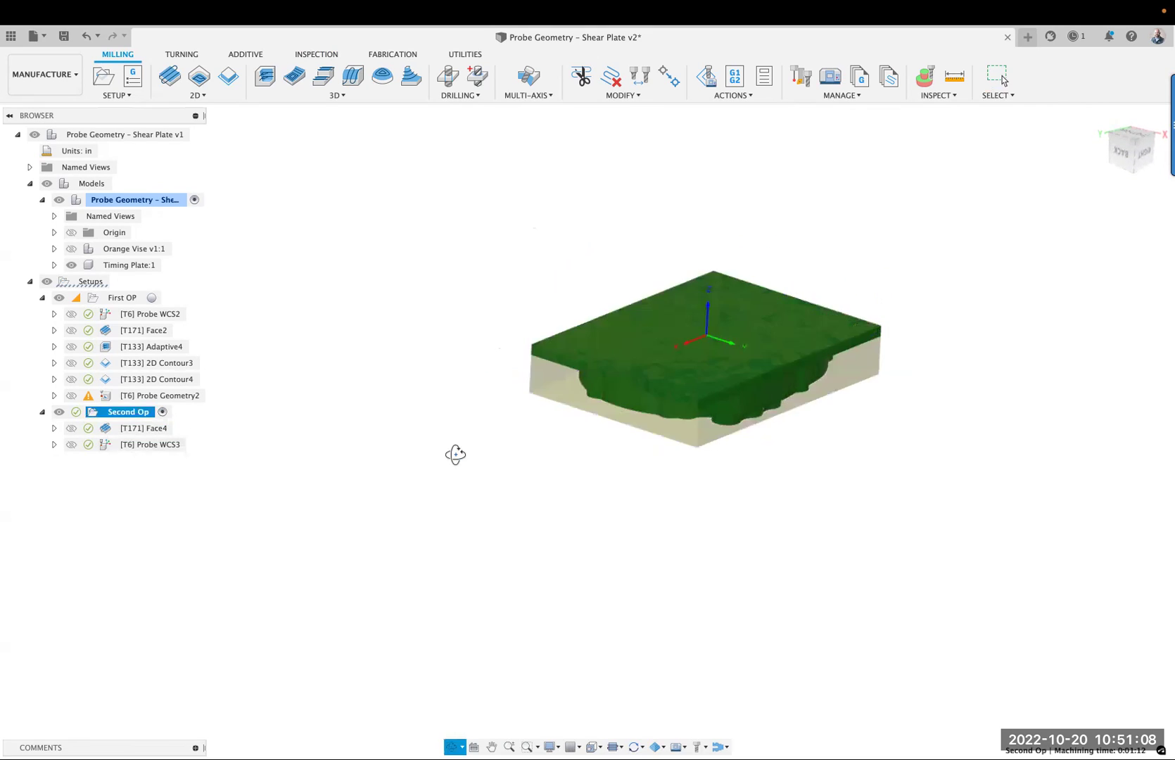
shift+middle_drag(454, 443, 456, 477)
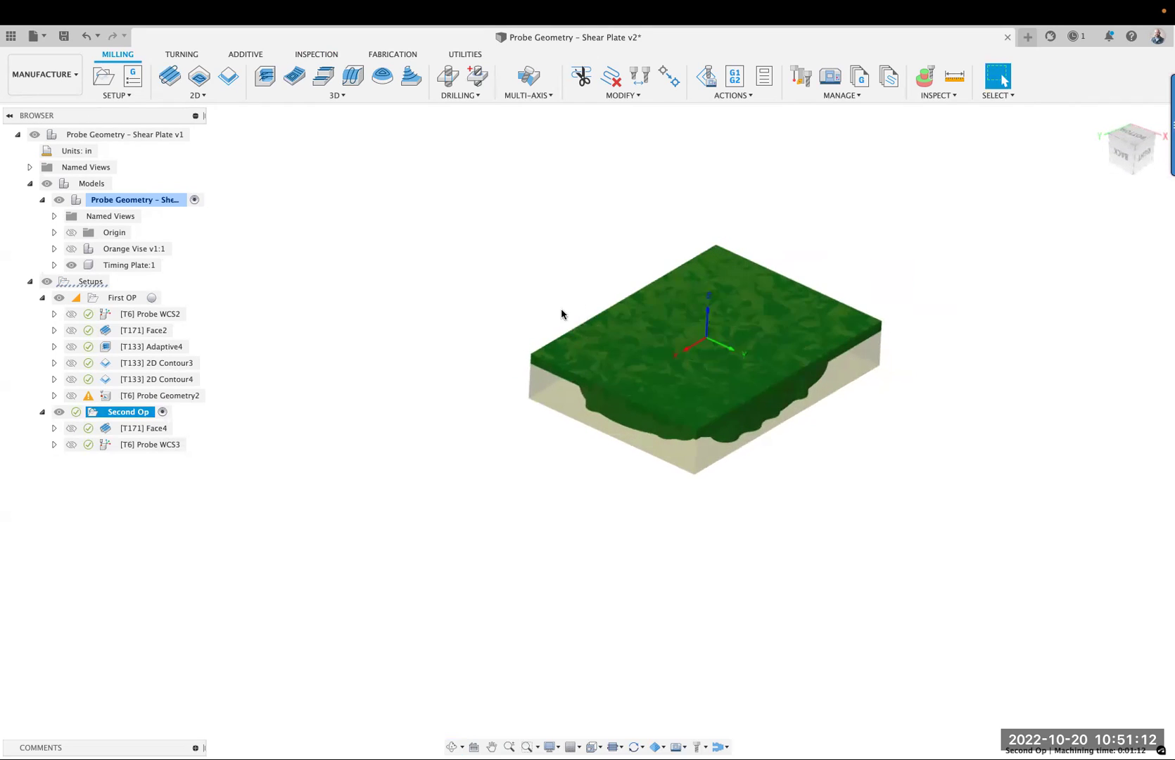
click(273, 481)
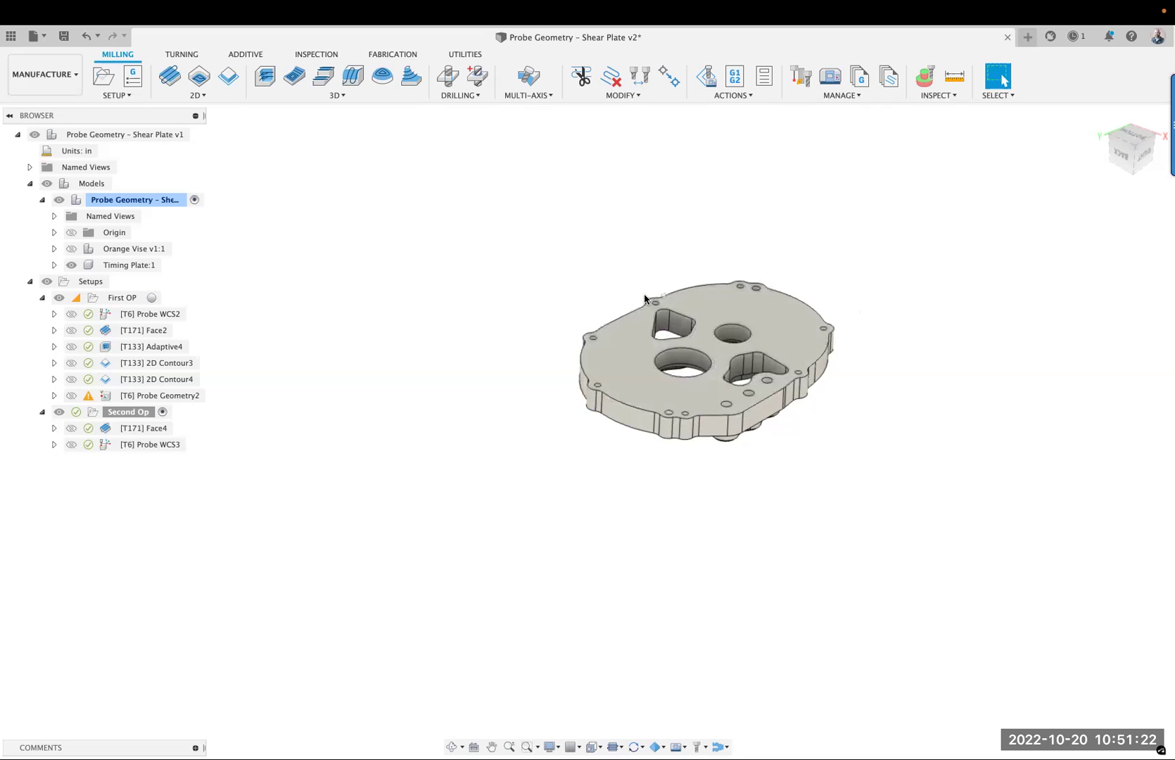
scroll(705, 353, up, 5)
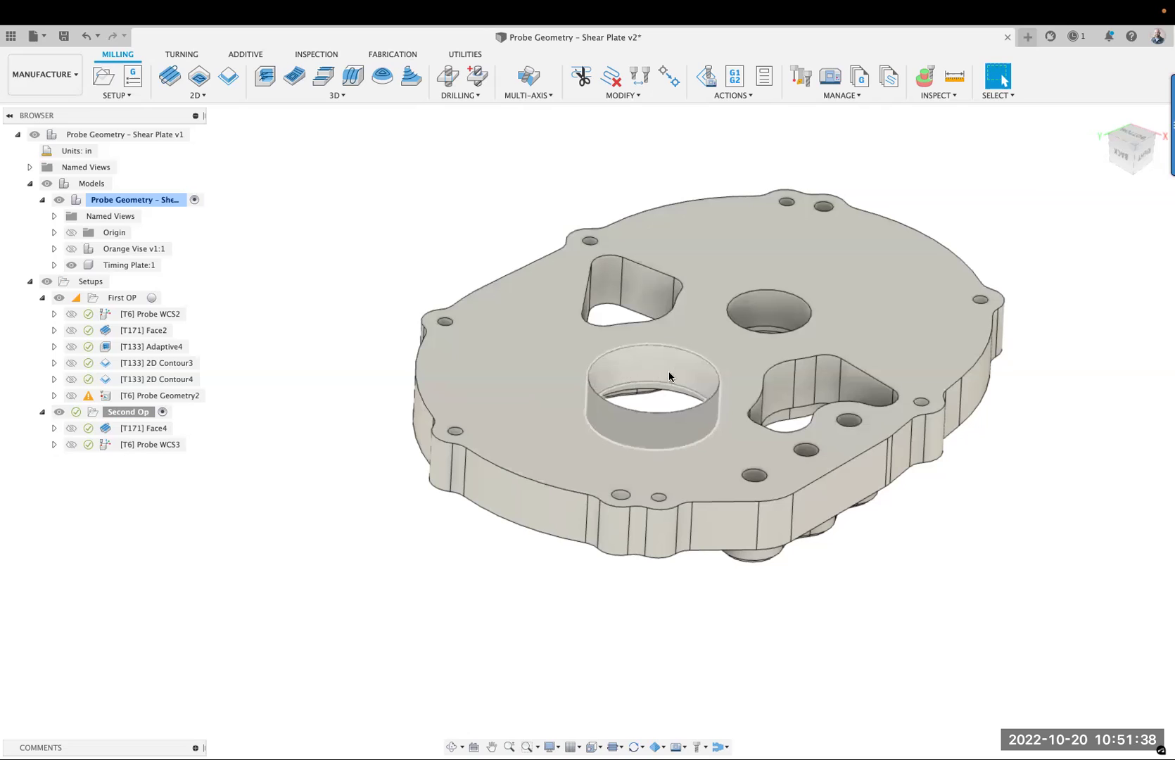
Preview Face4 and Probe WCS3, then open Probe WCS3 for editing from the Inspection tab.
click(148, 432)
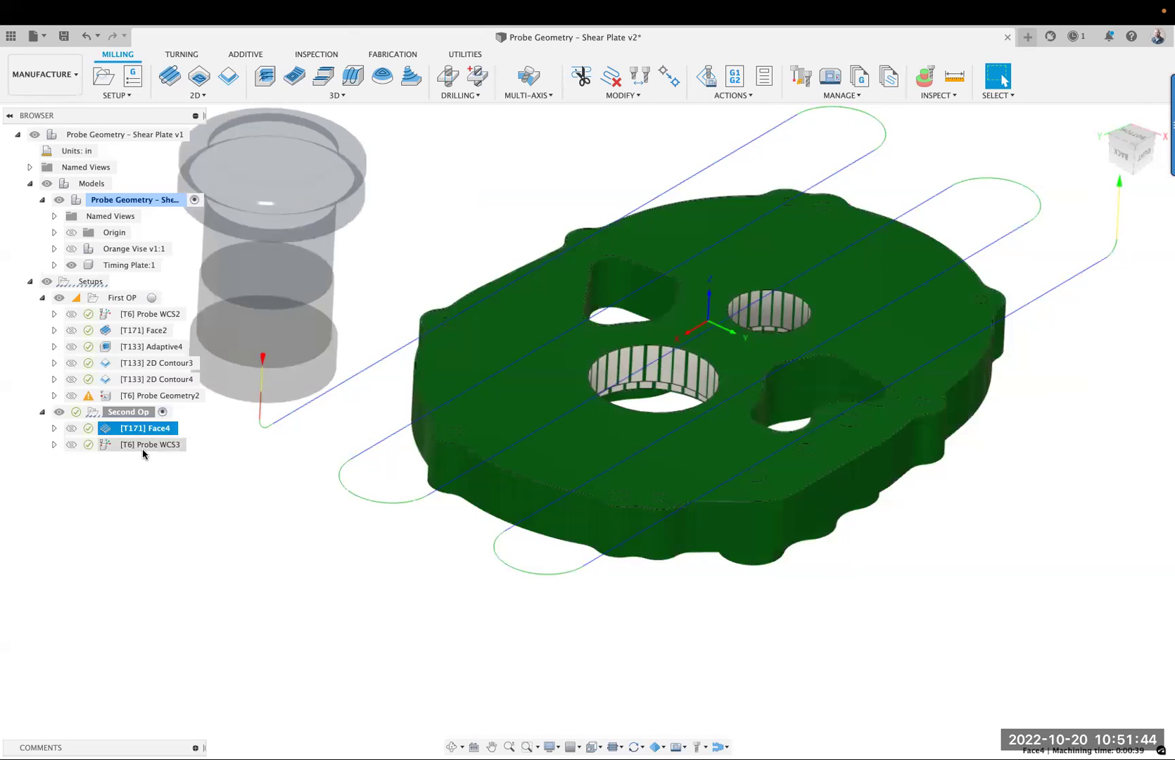
click(136, 445)
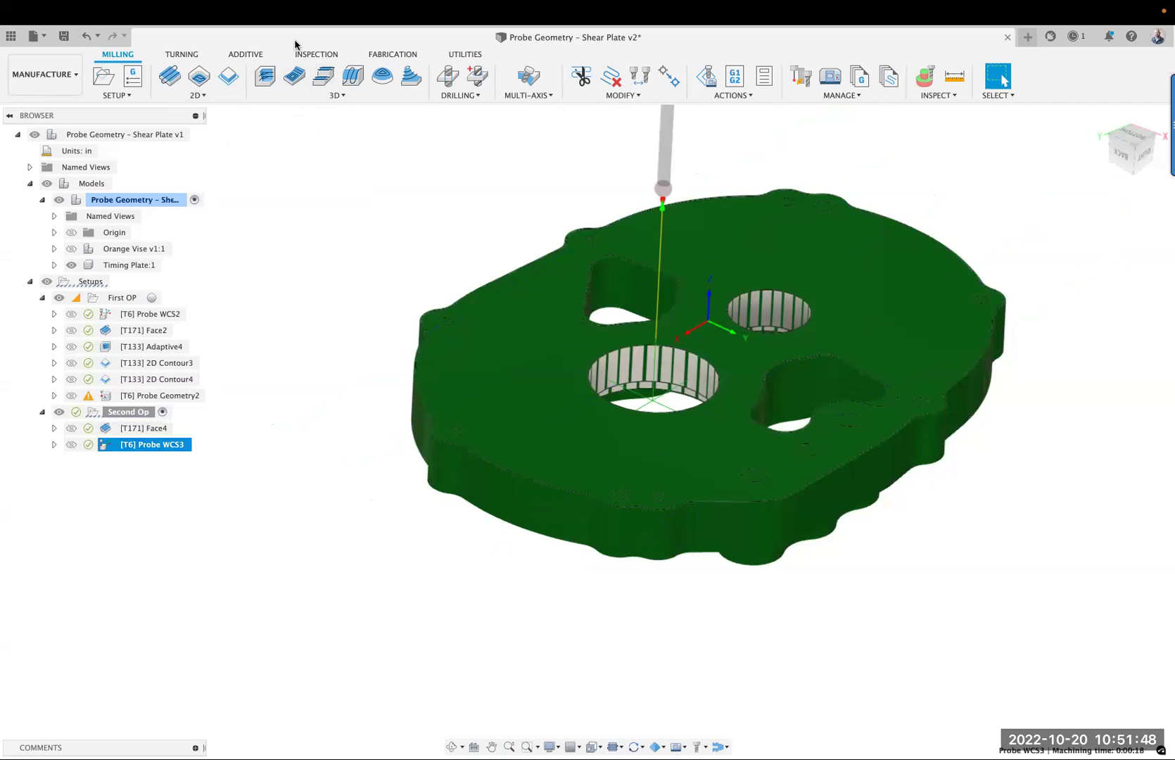
click(335, 54)
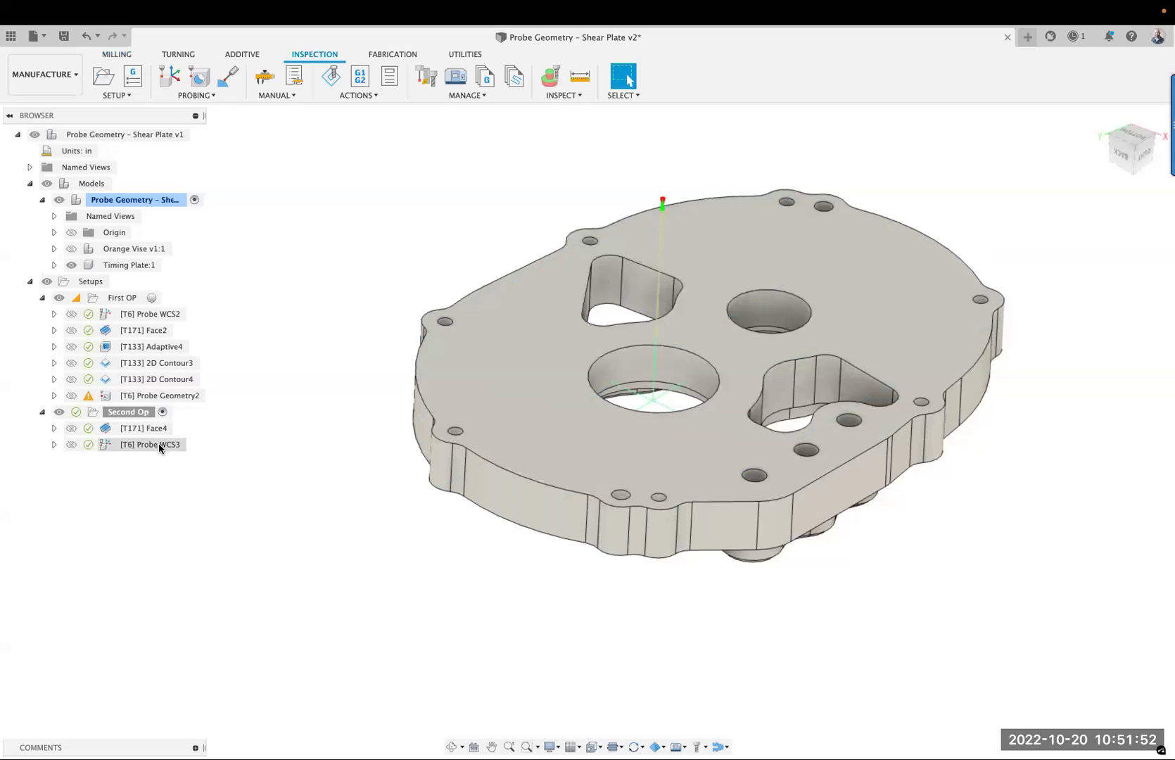
right_click(162, 445)
click(235, 17)
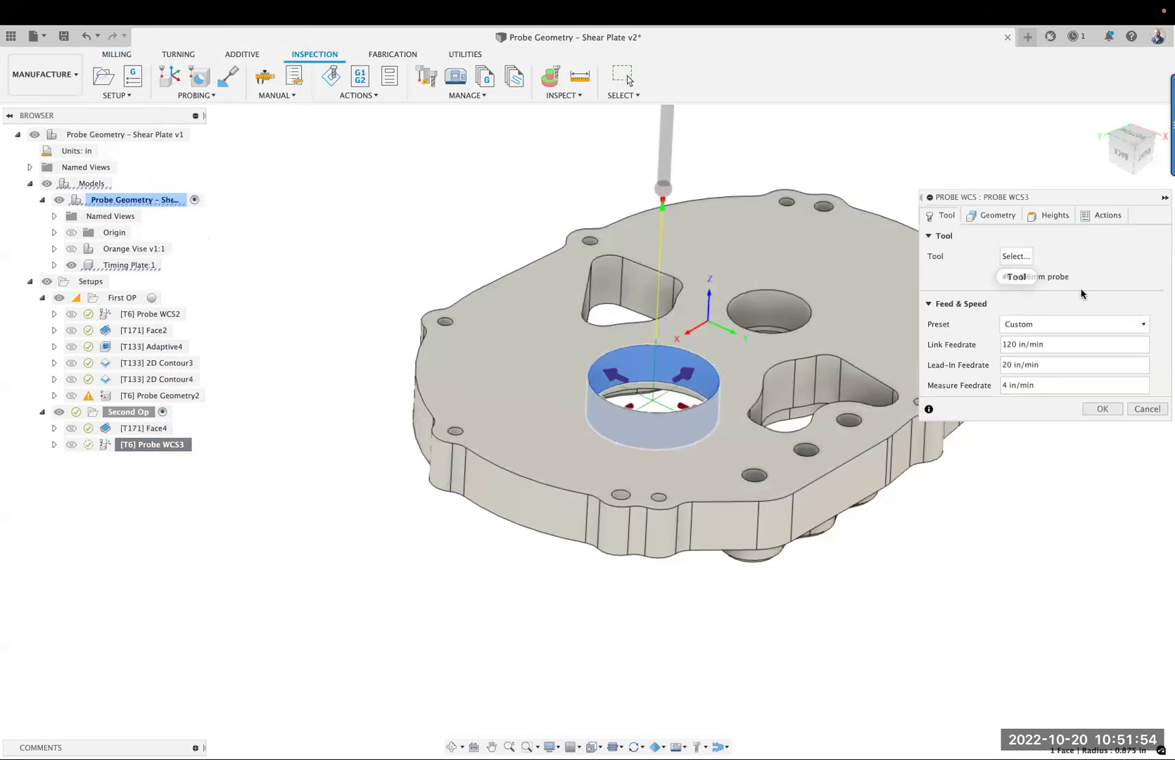
Confirm Probe WCS3's 0.04 in position and size tolerances and apply it.
click(989, 216)
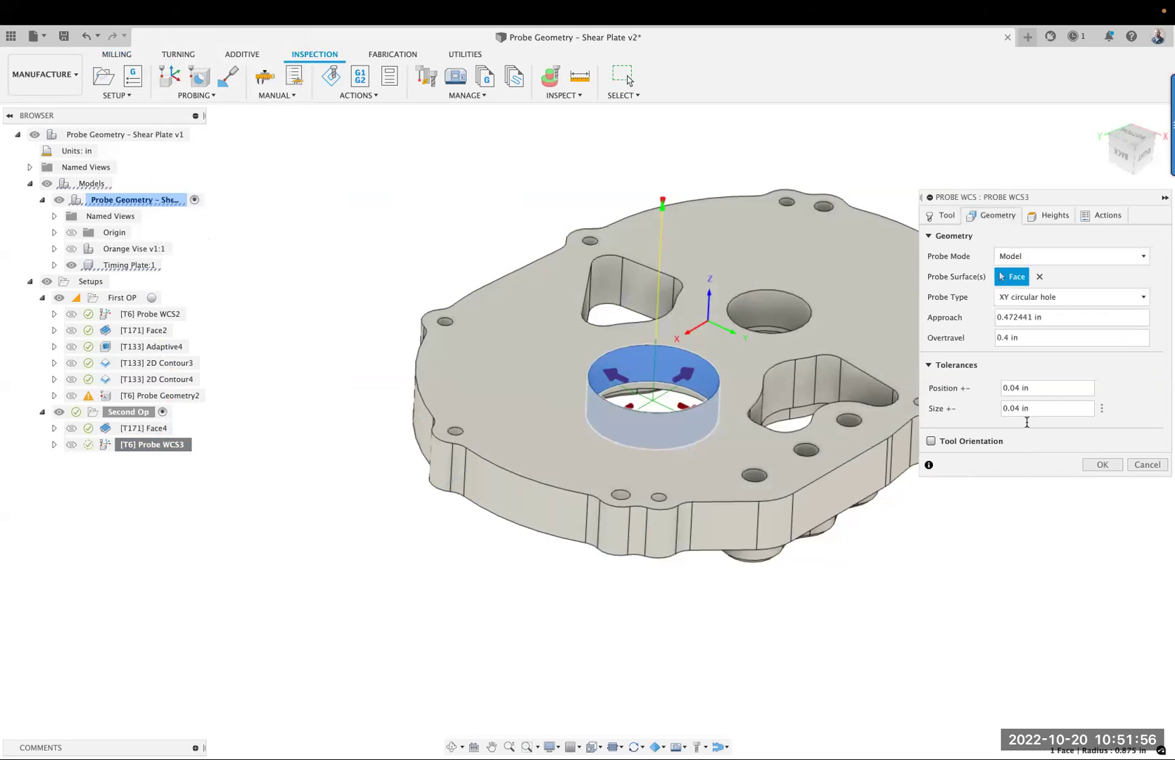
click(1034, 388)
click(1038, 408)
click(1032, 385)
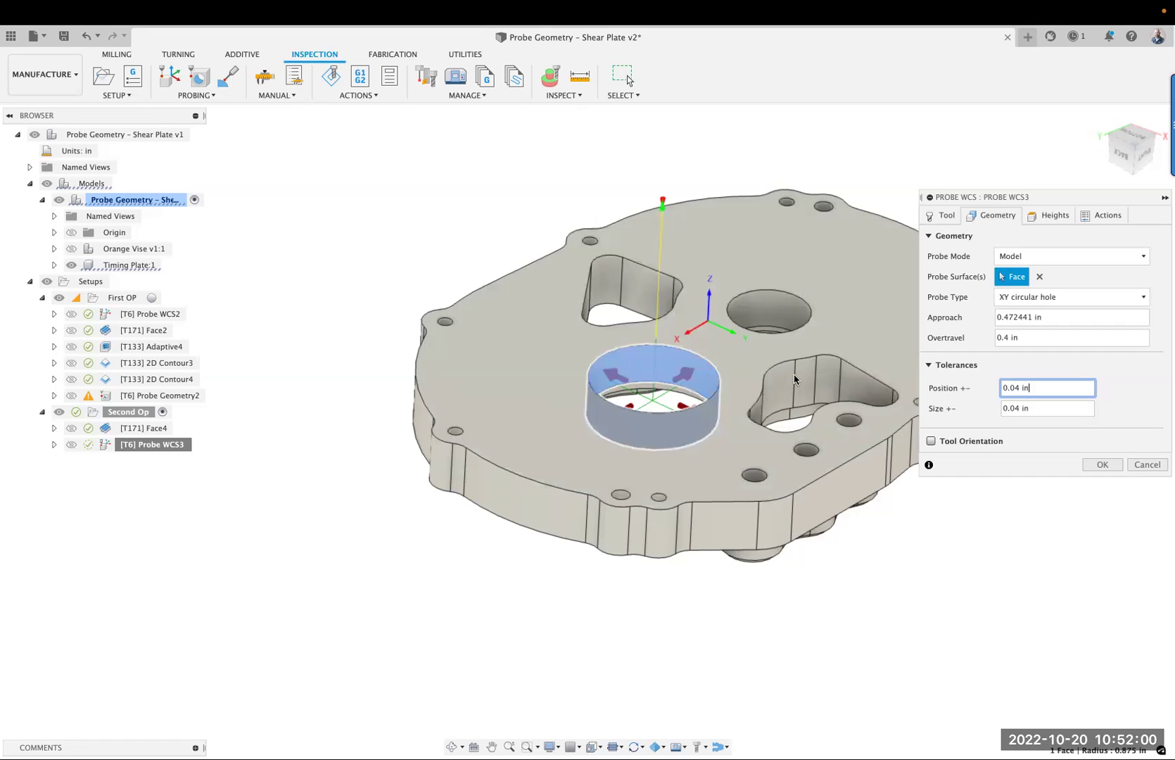
click(1102, 465)
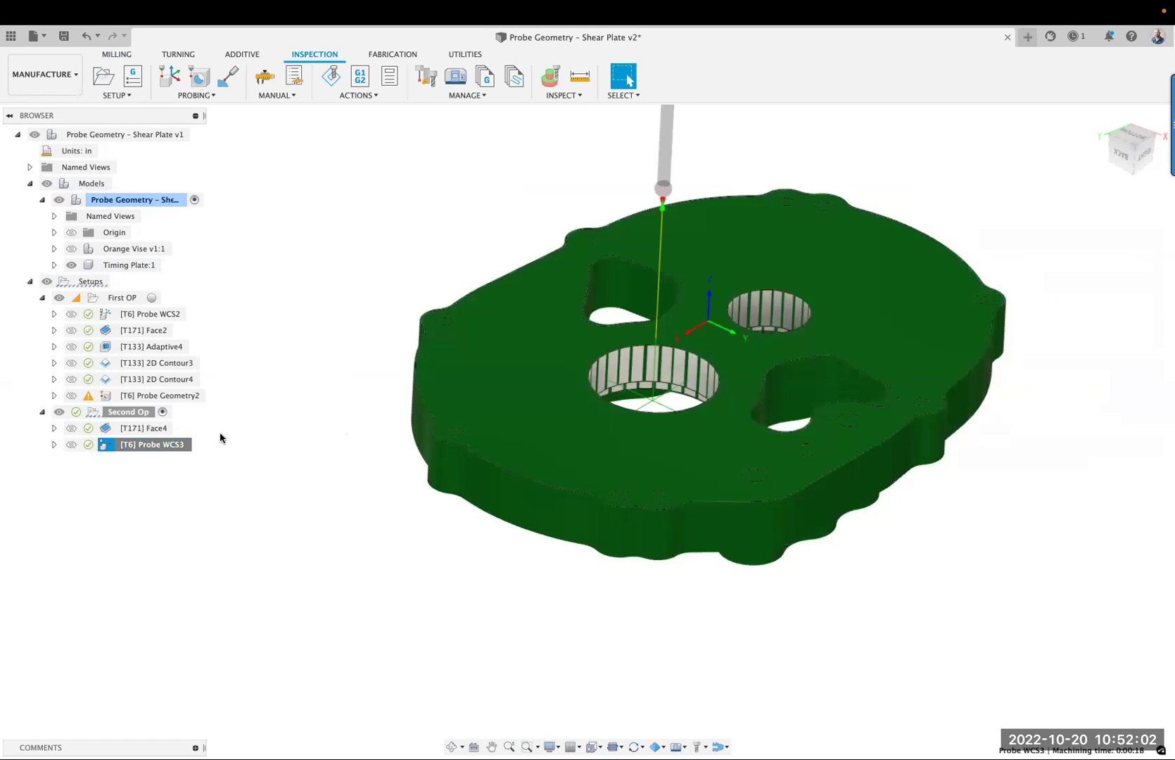
right_click(134, 415)
Enter 4 as the Second Op setup's post-process WCS offset and confirm the setup.
click(158, 14)
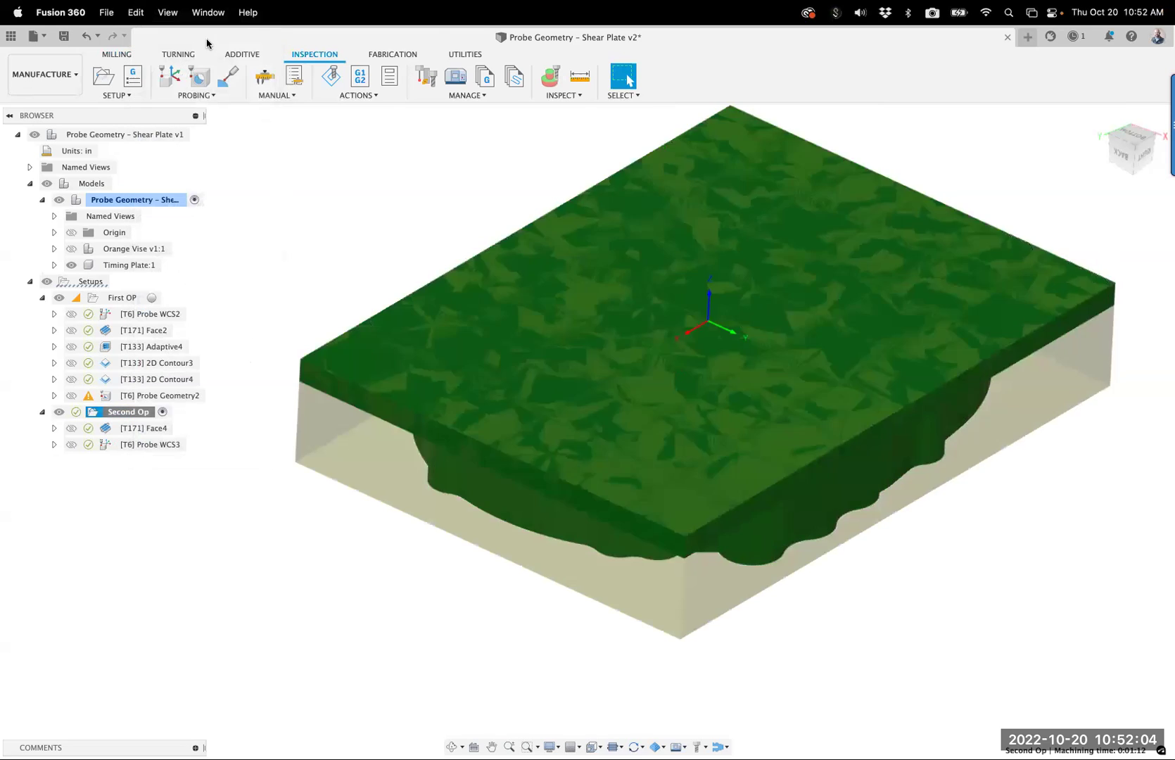
click(1048, 215)
double_click(1027, 324)
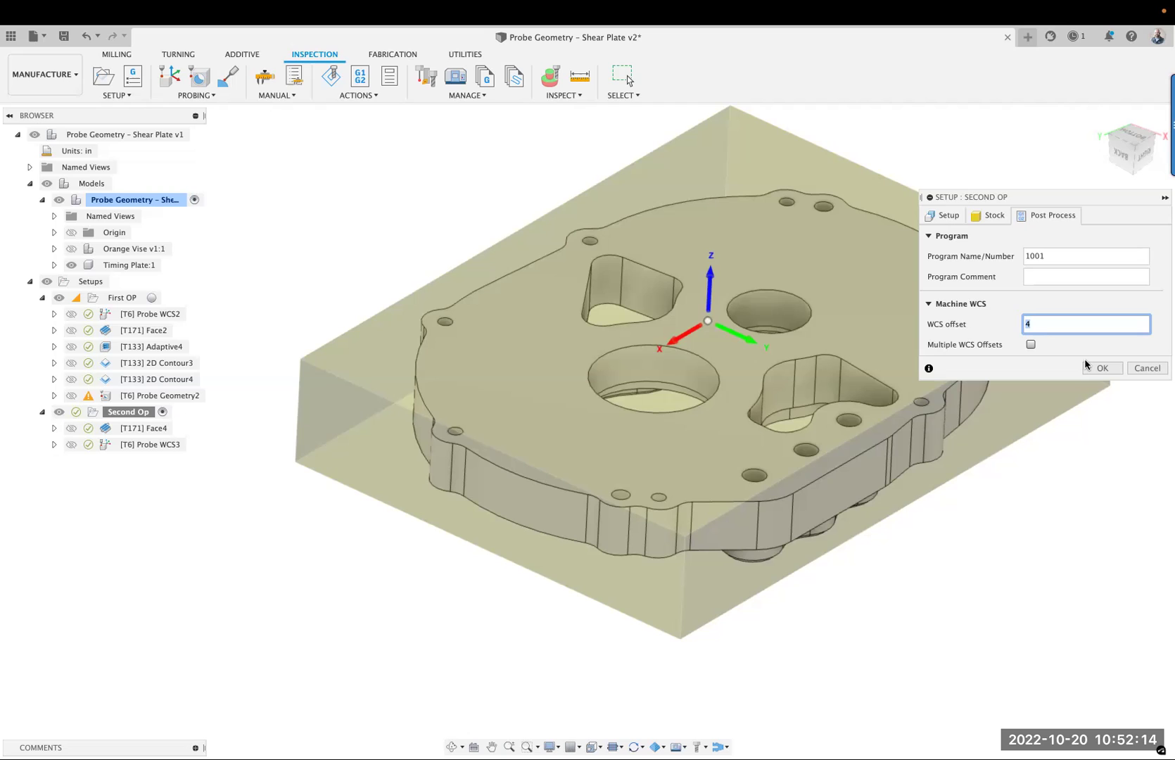
click(1148, 368)
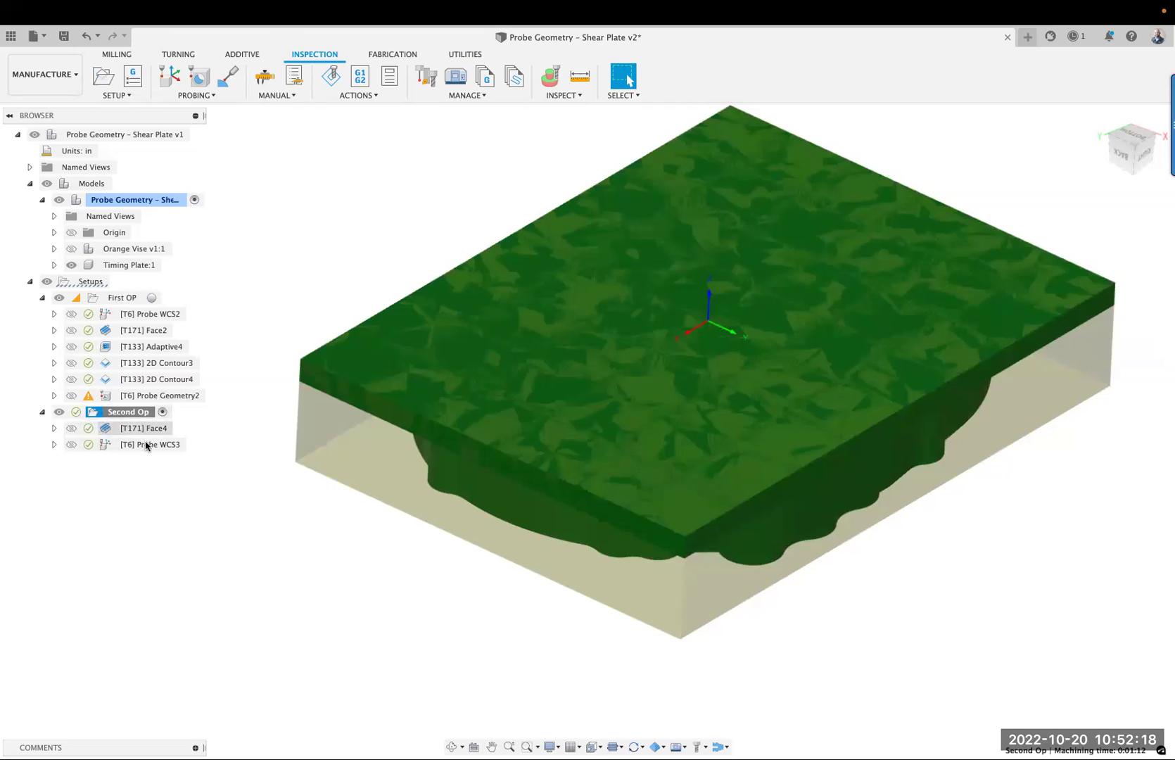
right_click(148, 446)
click(169, 17)
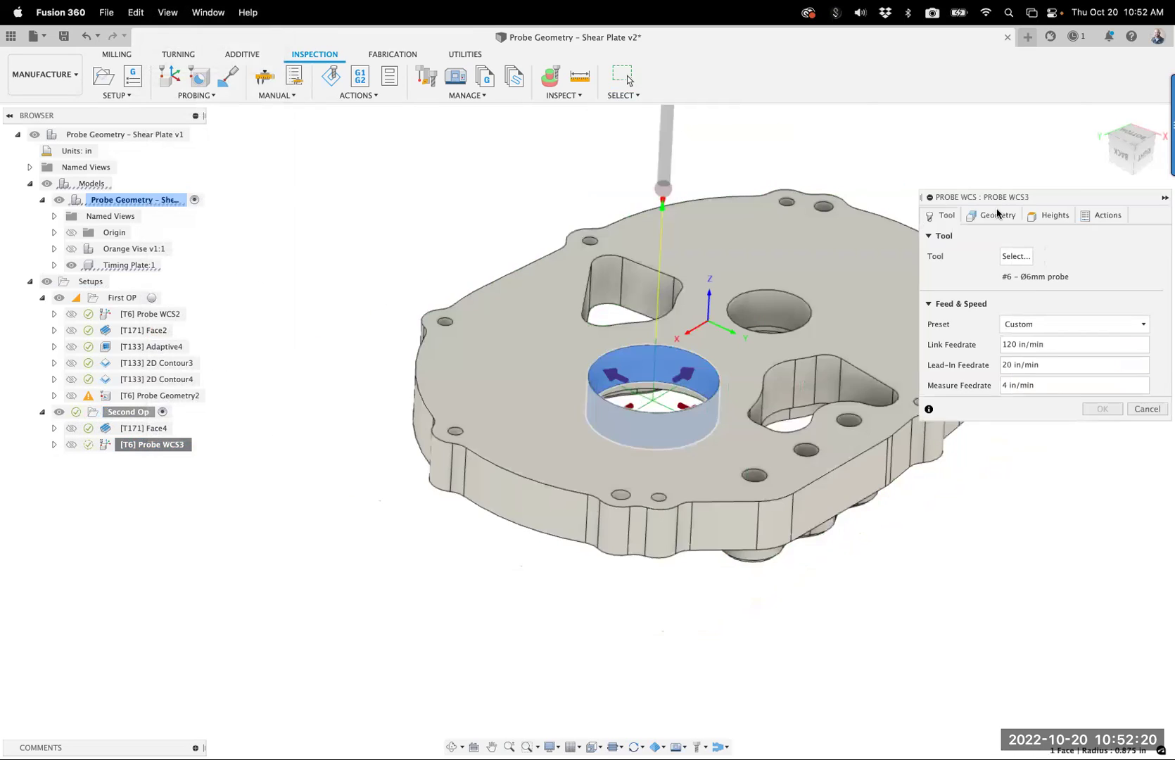
click(1098, 217)
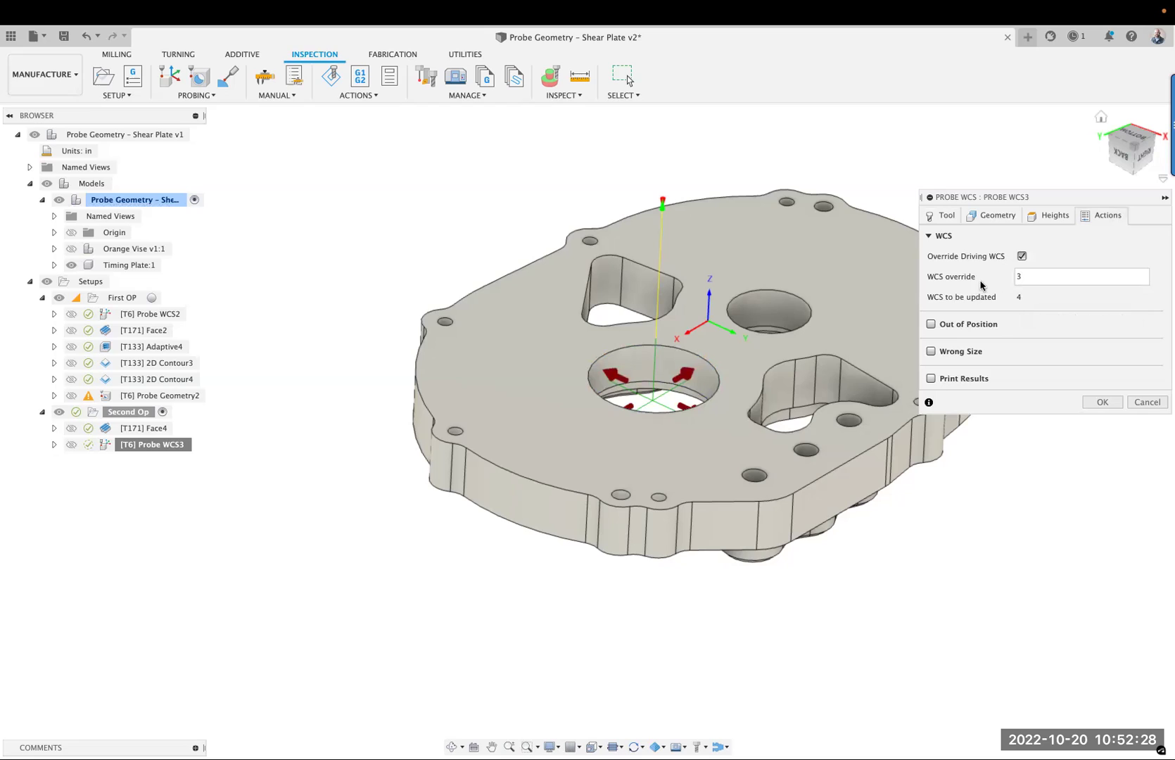
key(Tab)
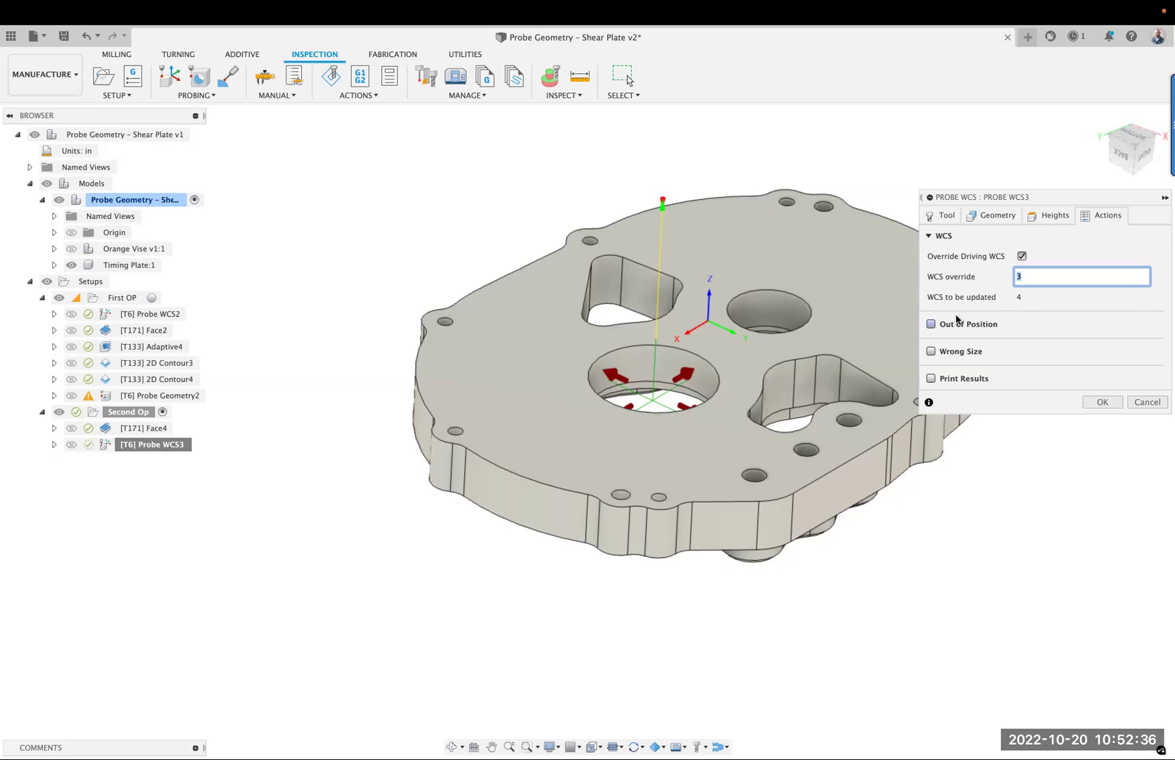
click(1002, 299)
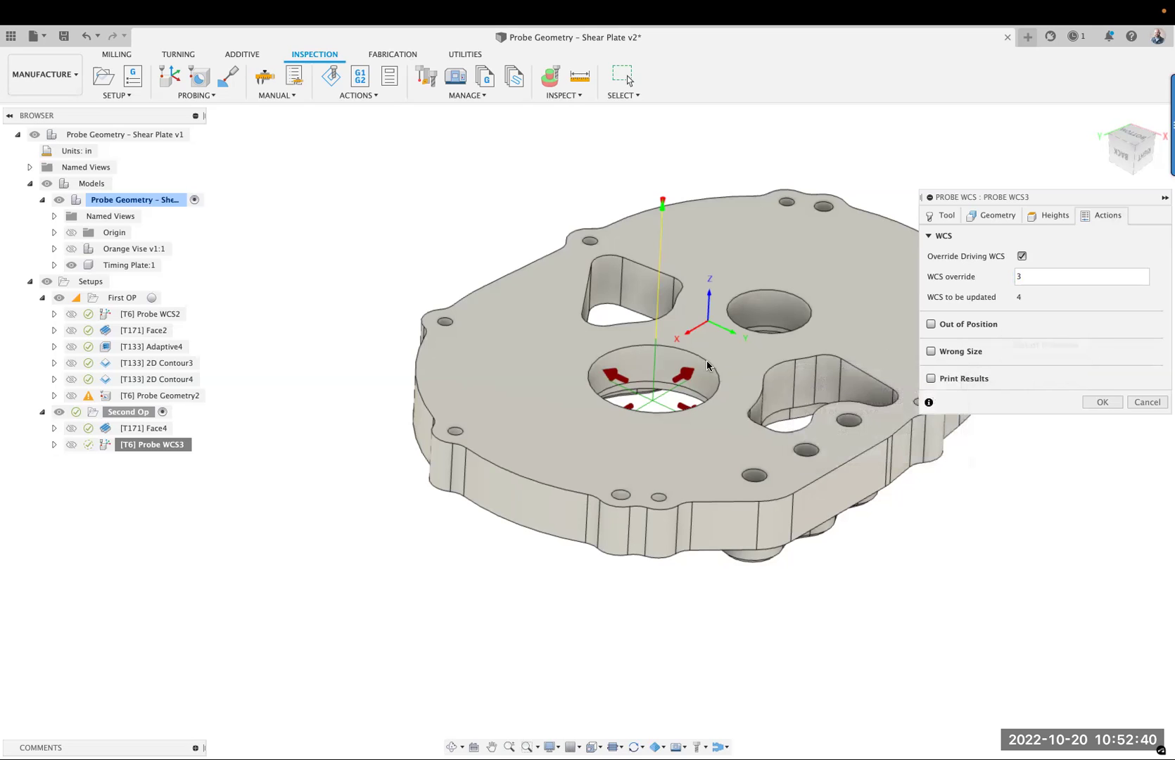
click(1148, 403)
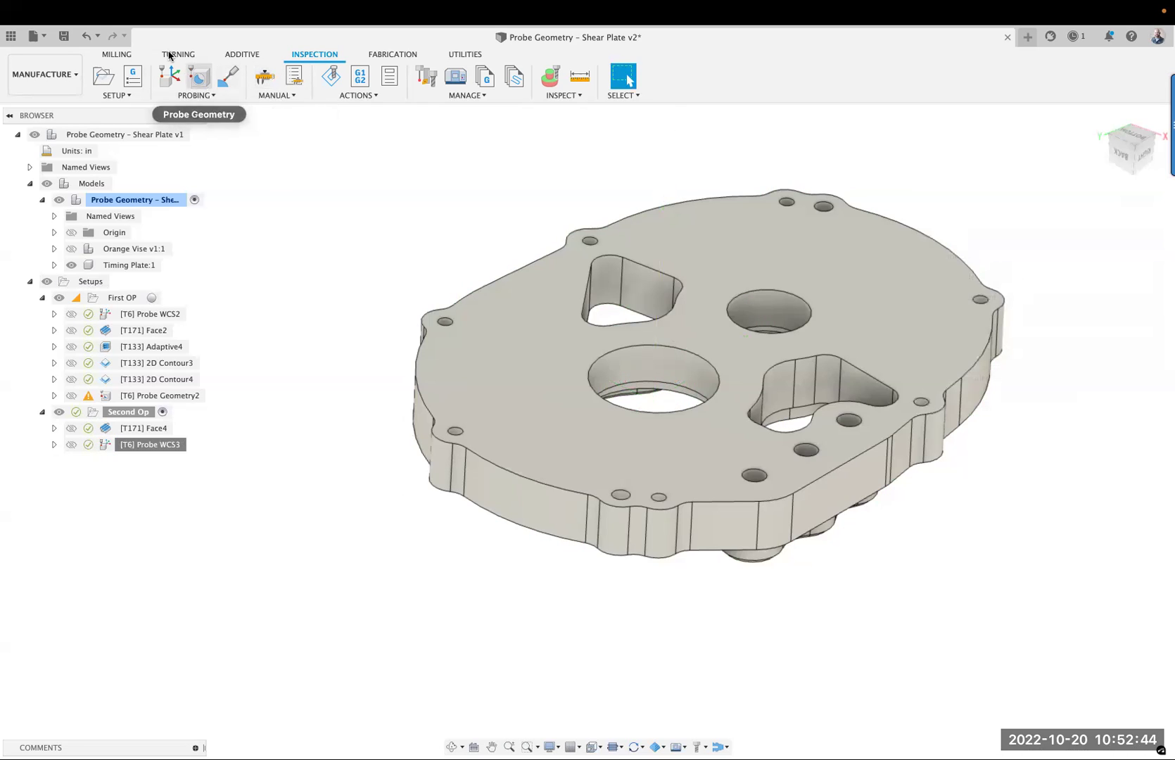
Start a 2D Contour toolpath using tool 123, the Harvey chamfer cutter from the HomeVF2SS library.
click(118, 55)
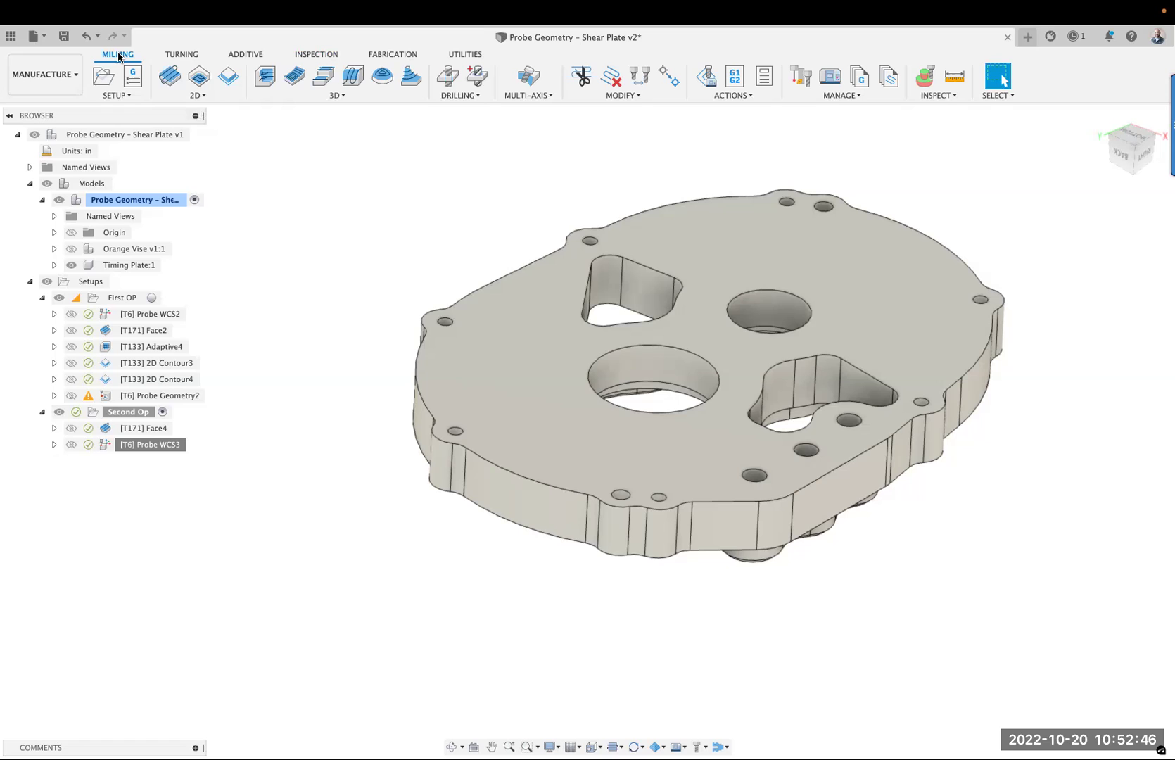
click(228, 76)
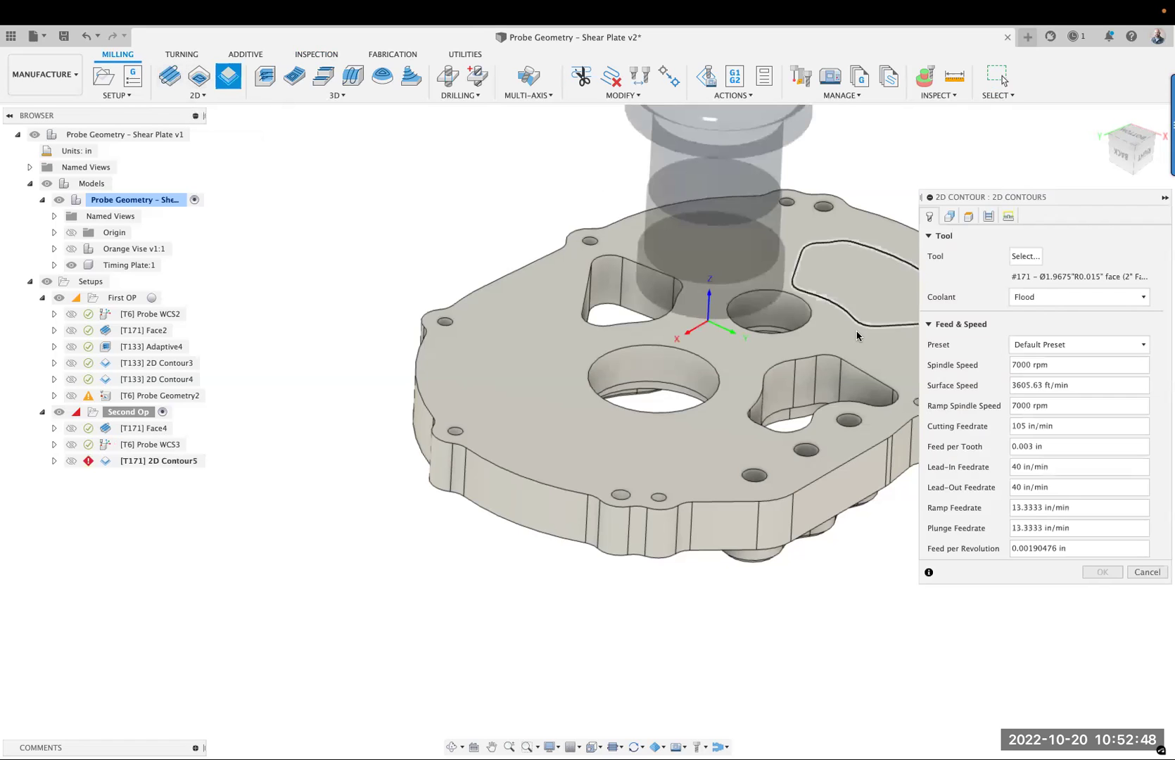
click(1026, 257)
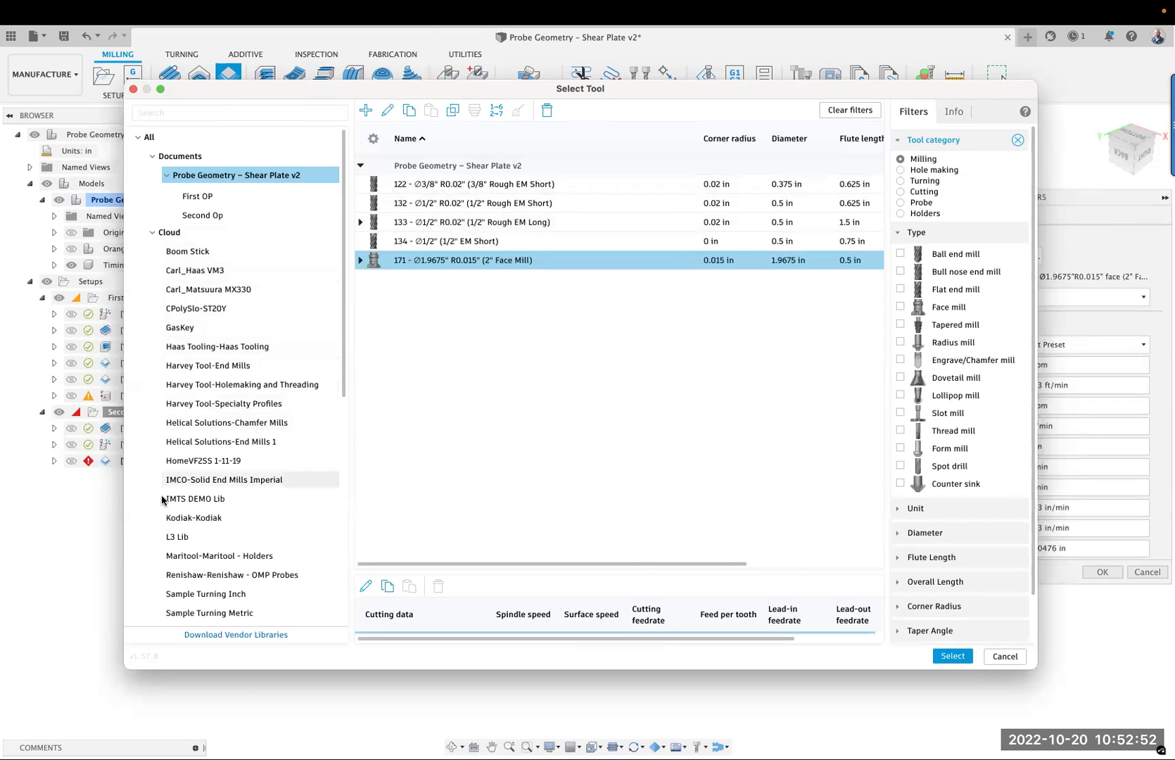
click(182, 462)
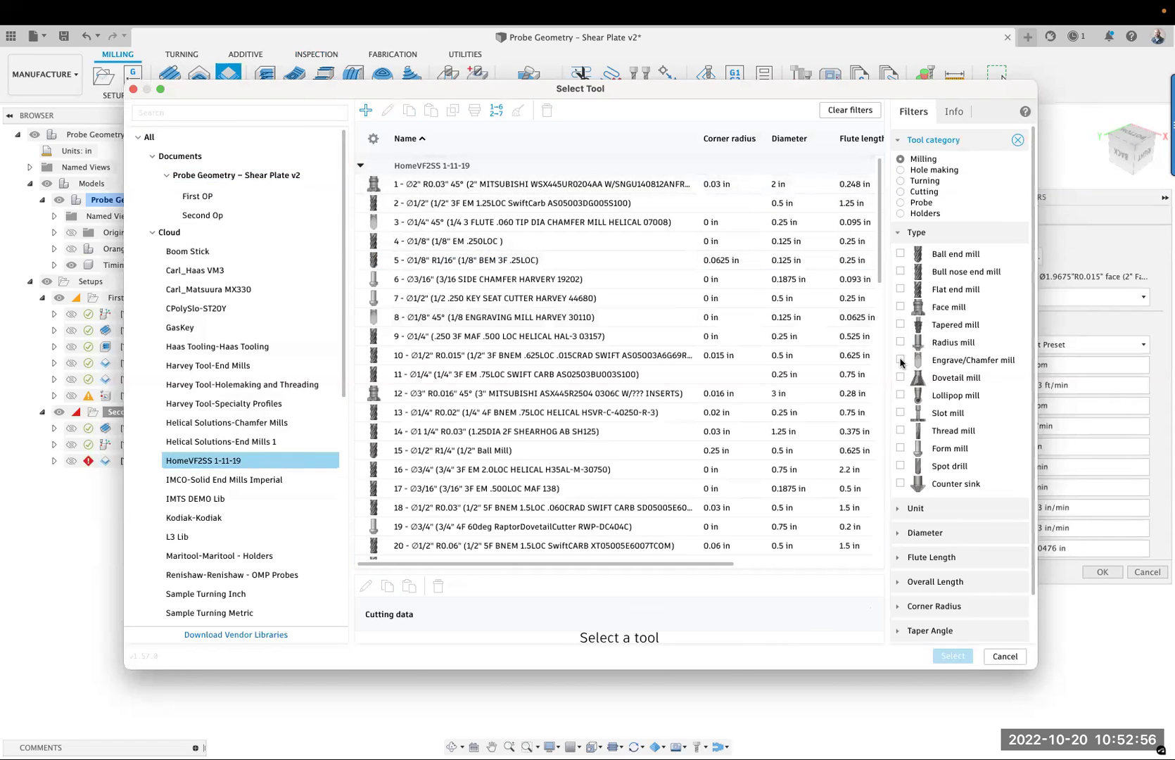
click(901, 360)
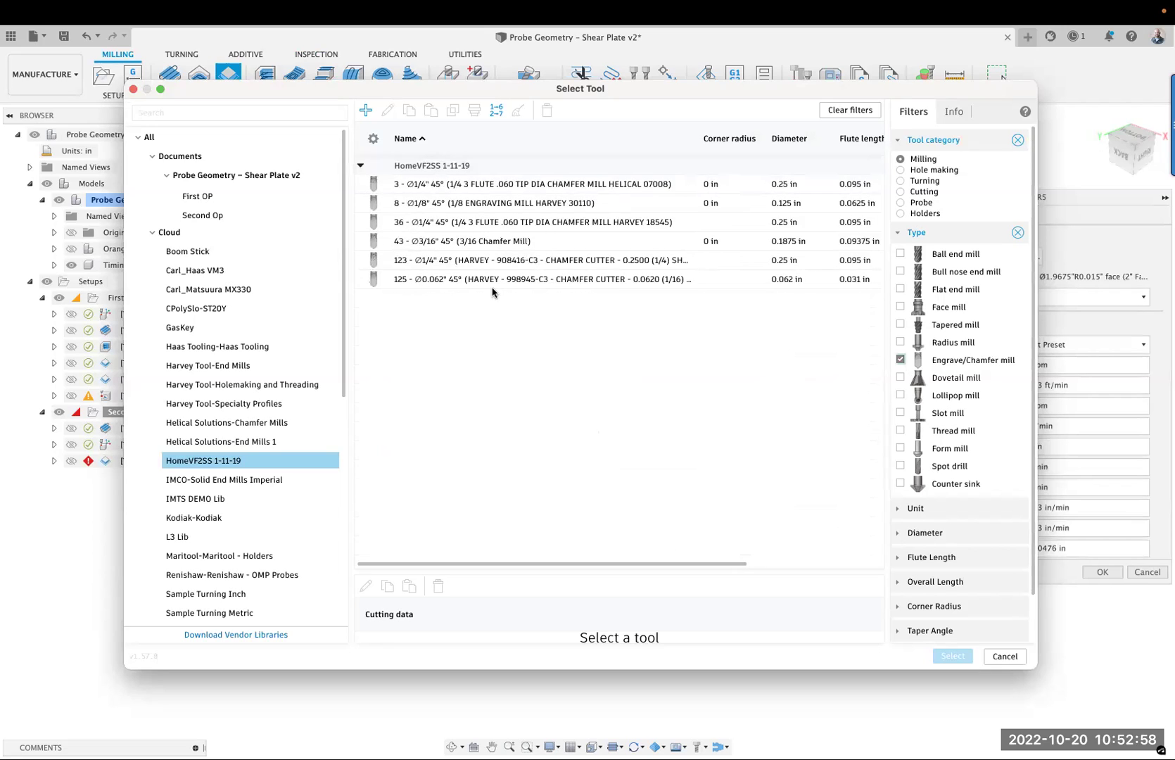
click(470, 260)
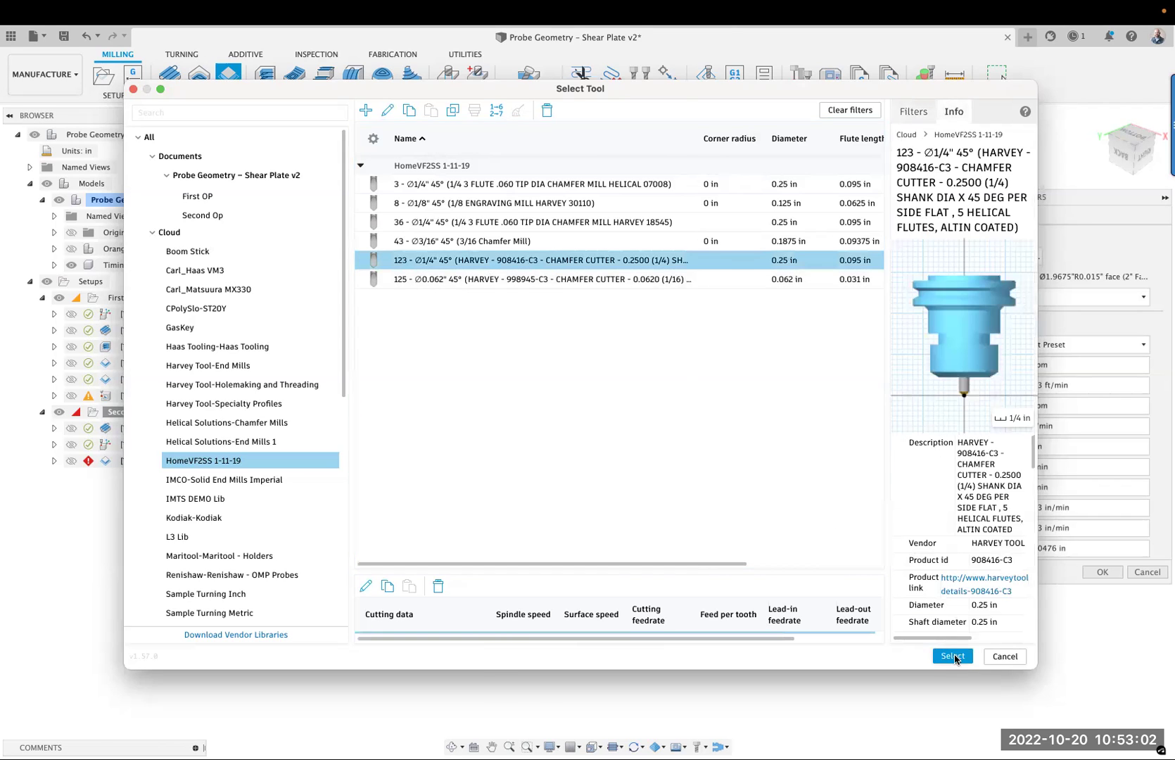
click(954, 656)
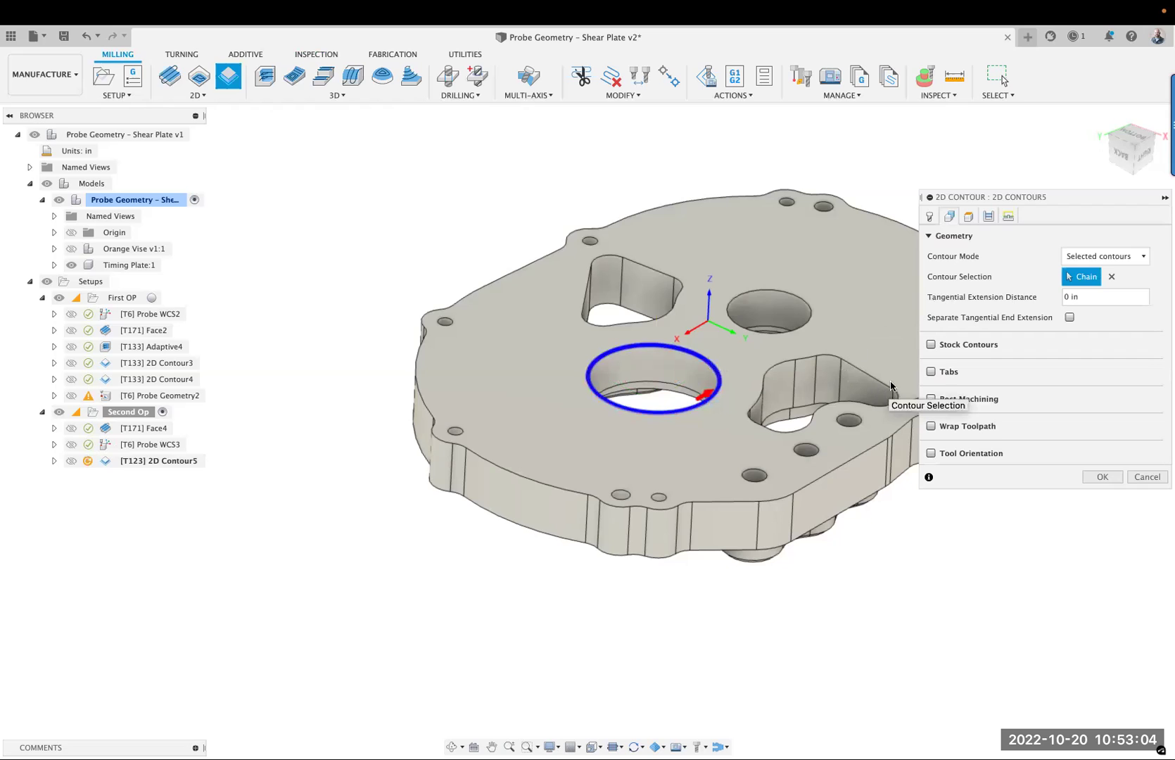
Set chamfer width 0.02 in and tip offset 0.05 in, then generate the contour toolpath.
click(989, 216)
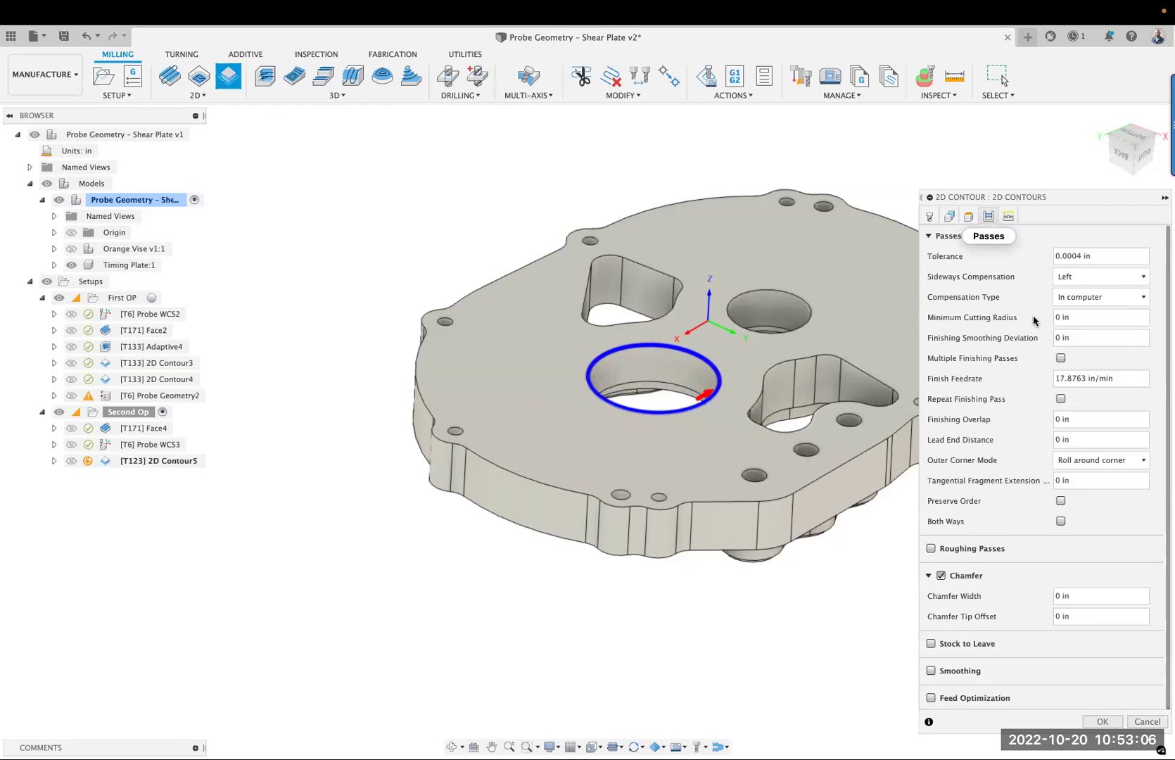
double_click(1070, 595)
text(.02)
key(Tab)
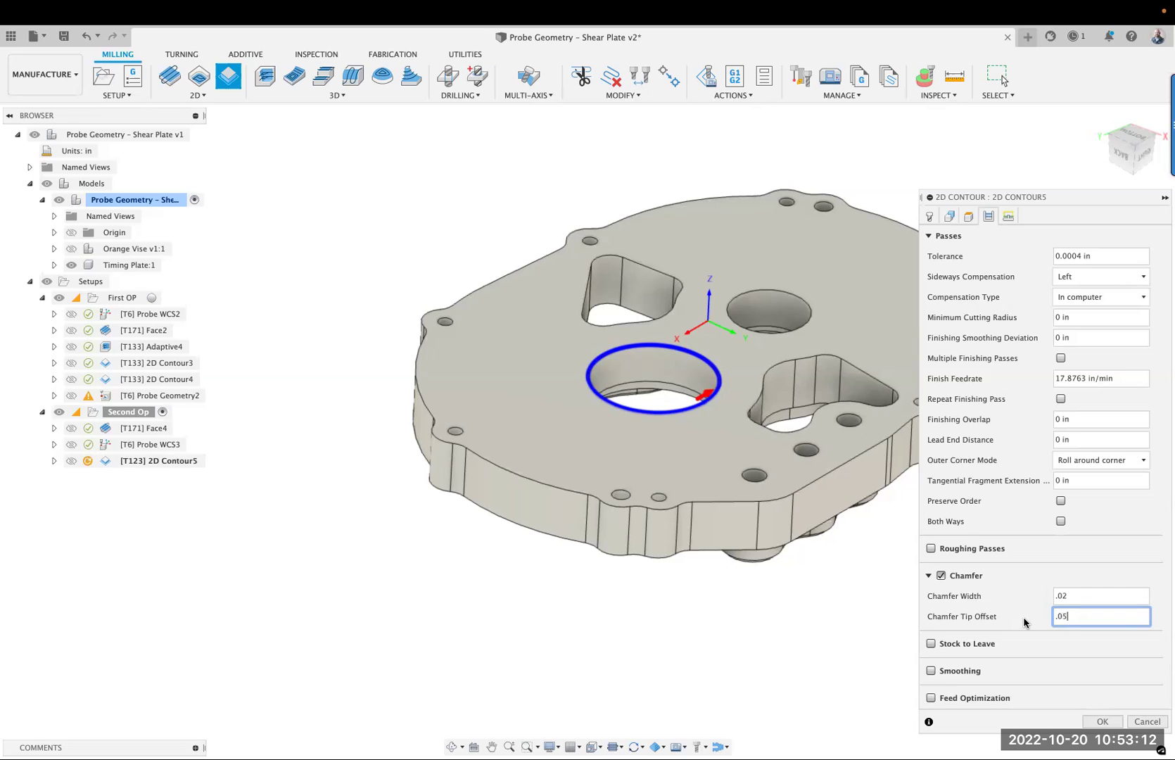
text(.05)
click(1102, 721)
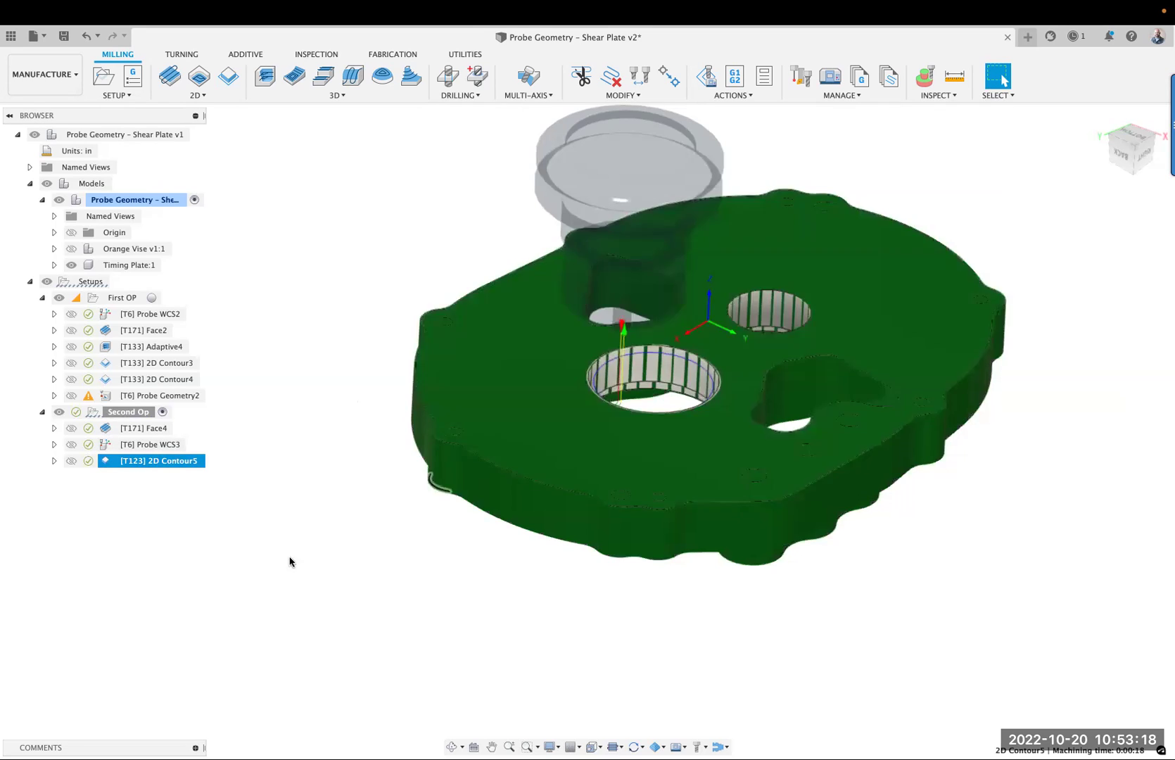
Hide the toolpath display and post First OP with the Haas post, overwriting 1001.nc.
click(254, 609)
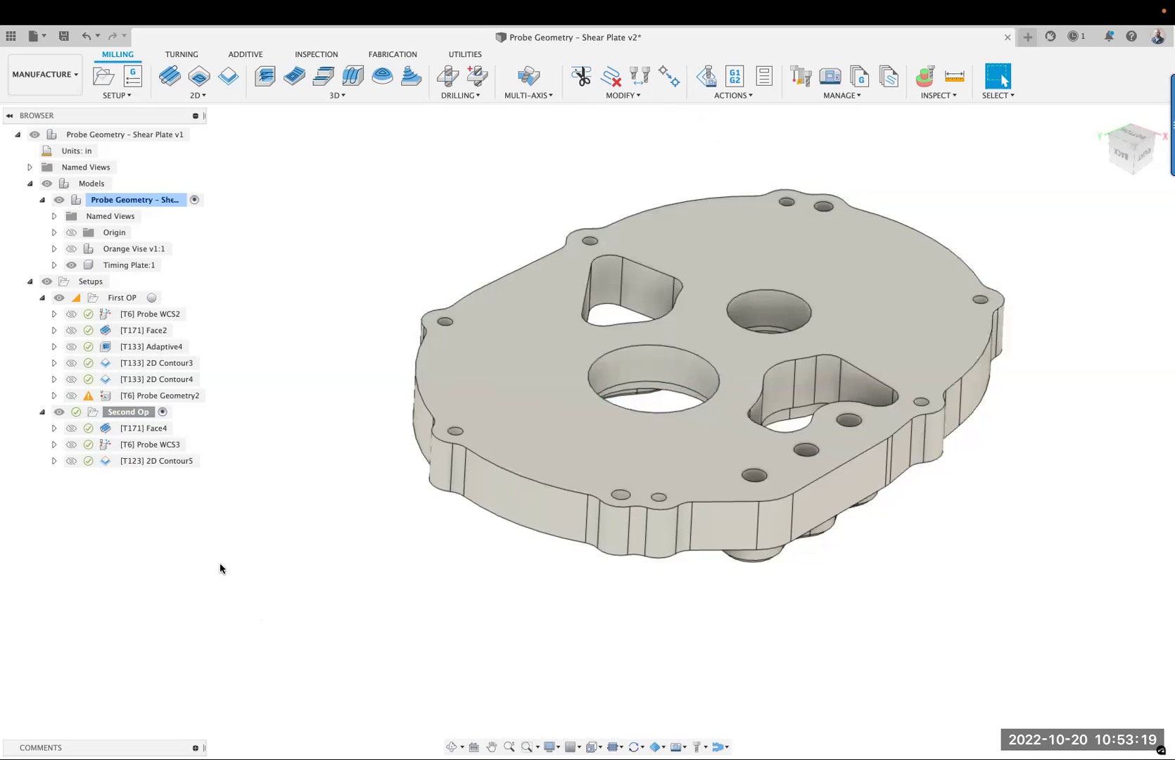
right_click(133, 301)
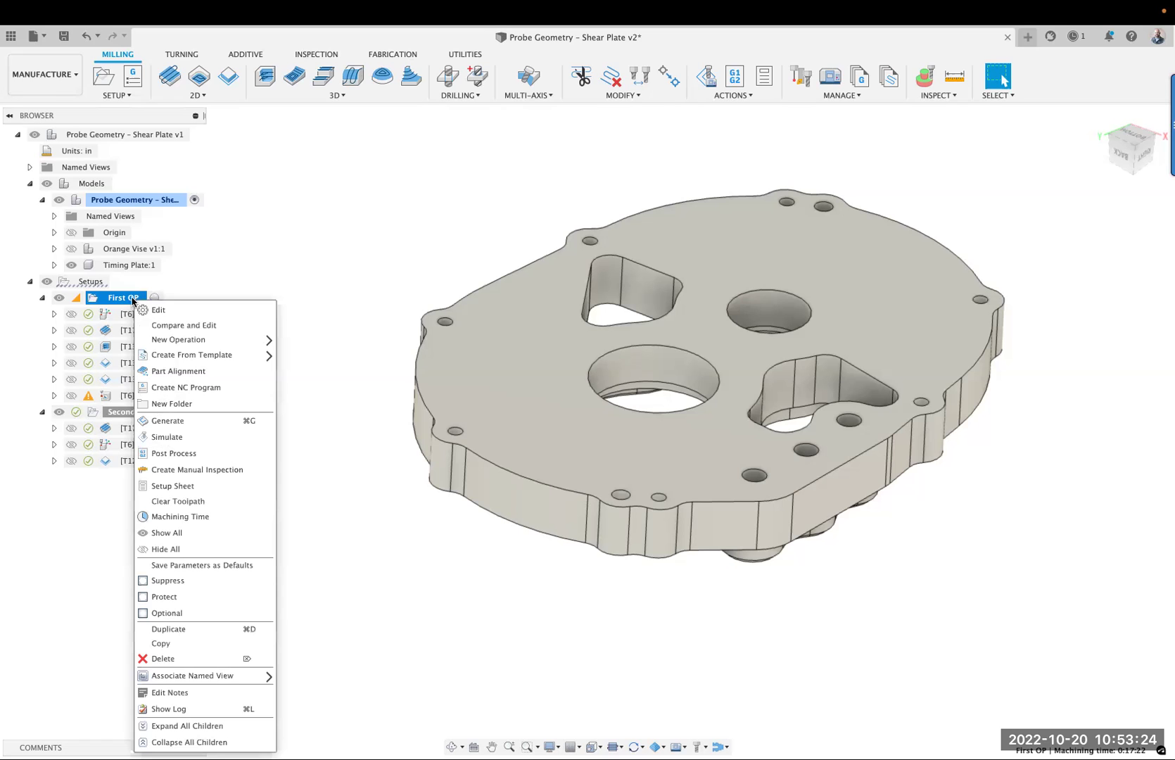
click(176, 452)
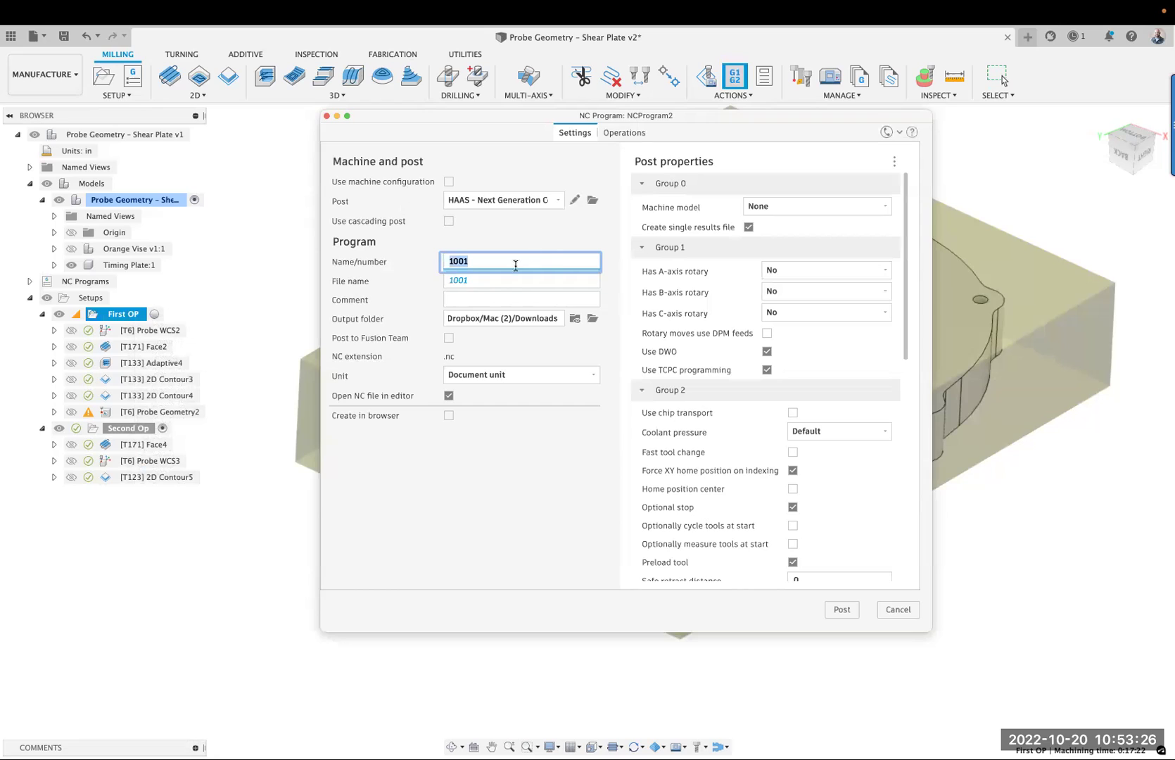
click(843, 610)
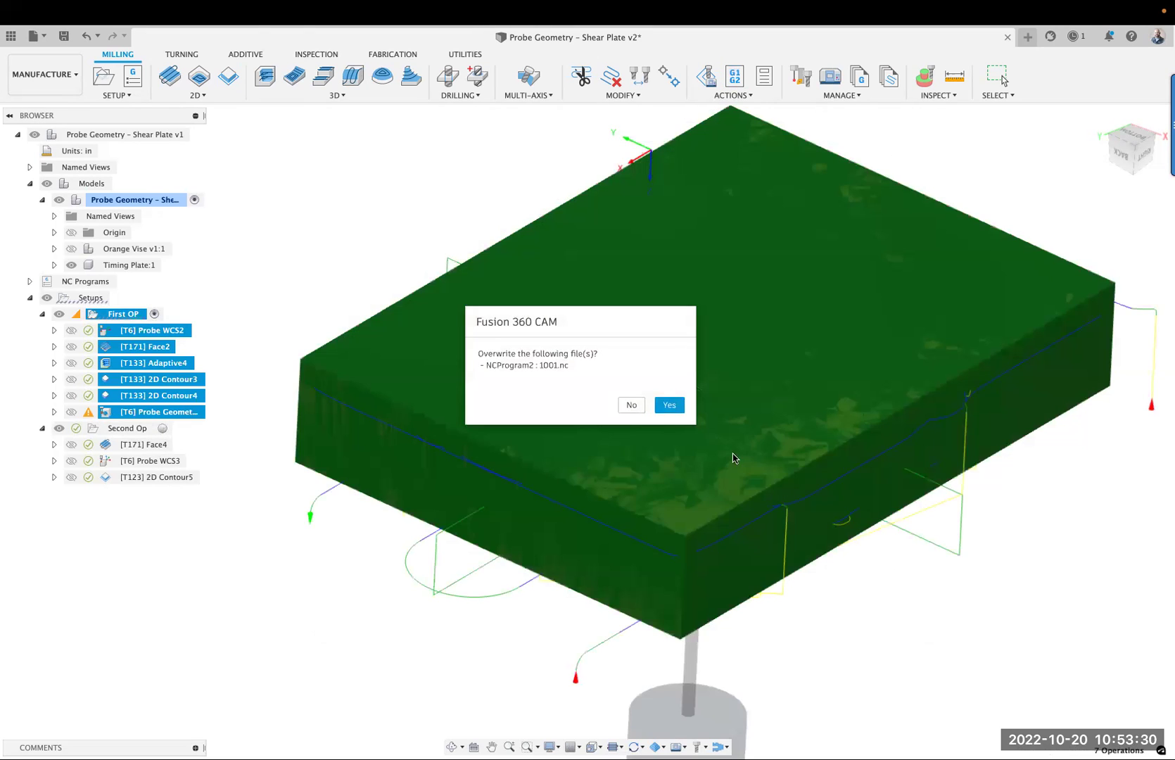
click(670, 406)
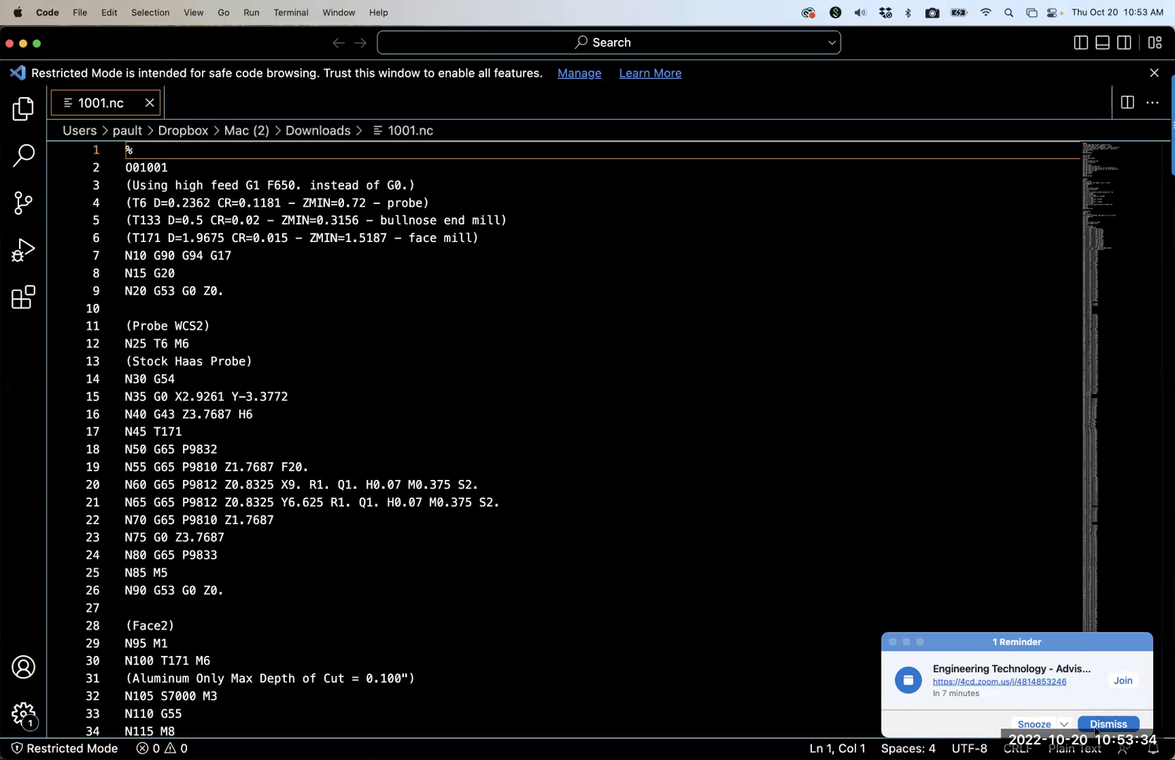
Dismiss the meeting reminder and highlight G54, the G65 P9832 probe call, and Z1.7687 F20.
click(1036, 725)
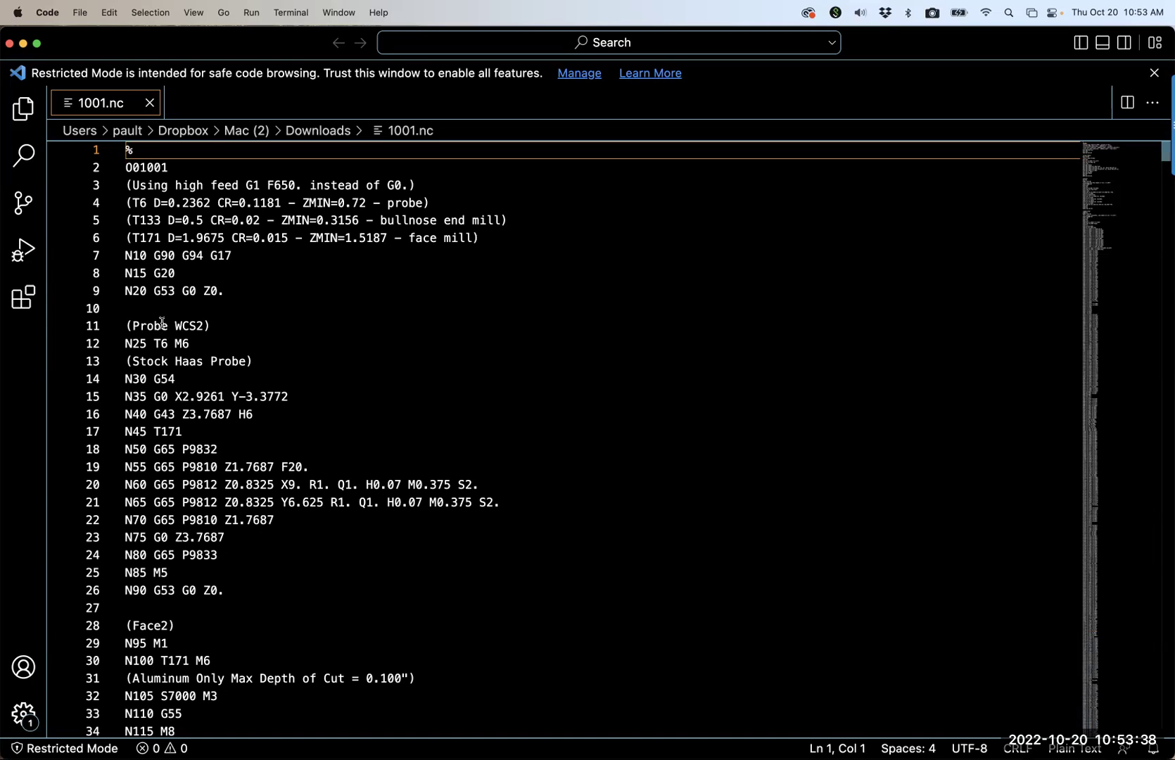
drag(175, 378, 140, 379)
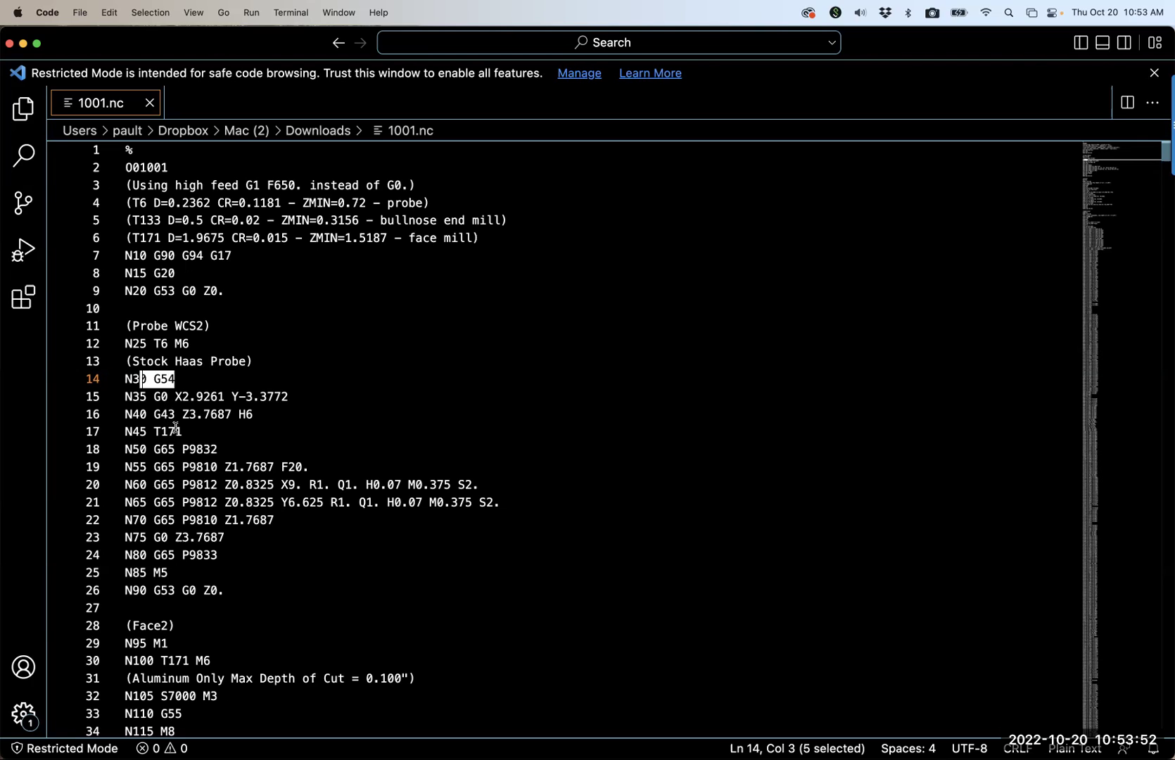
drag(218, 451, 159, 450)
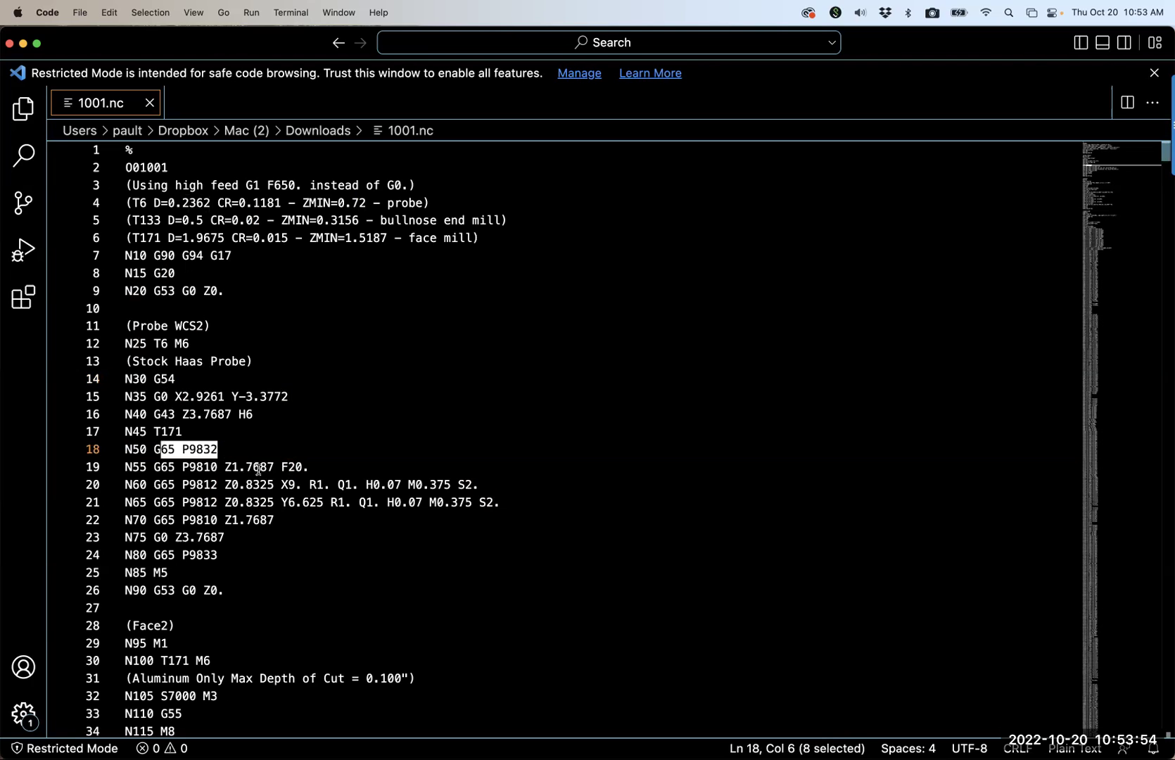
drag(309, 466, 175, 485)
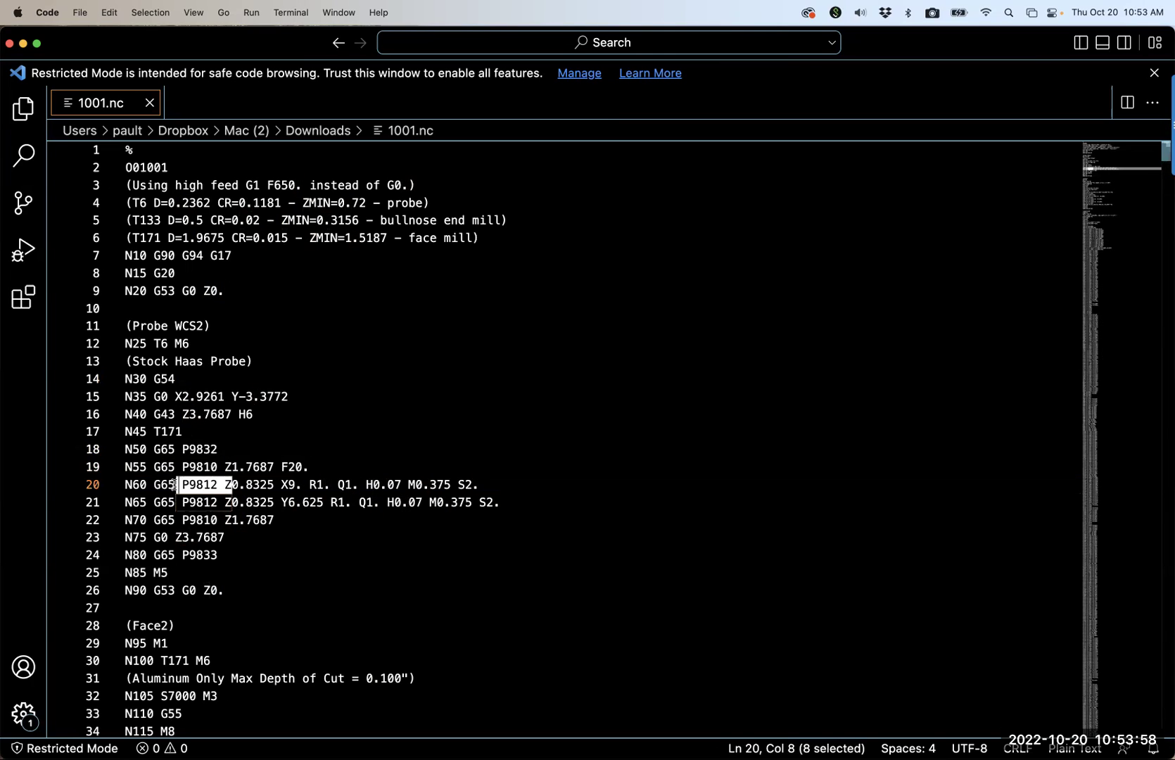
click(283, 485)
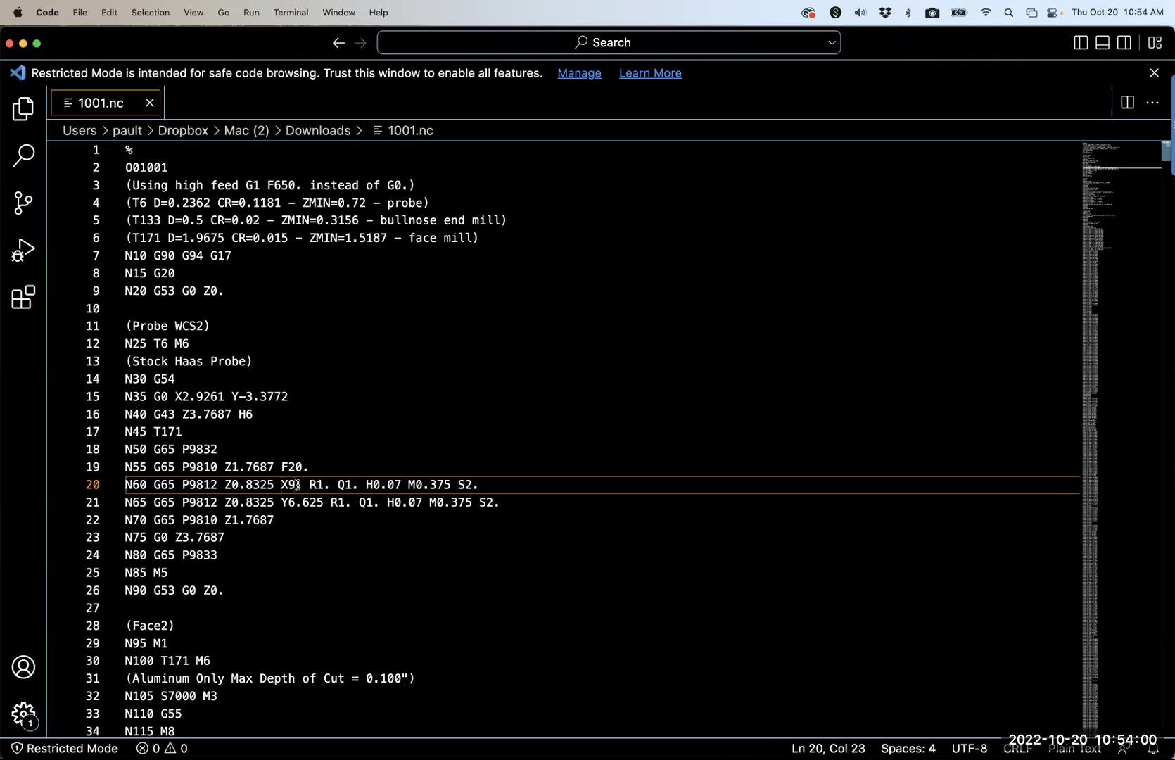
Highlight line 20's X9., R1., Q1., H0.07 and M0.375 values, undoing an accidental drag of M0.375.
drag(302, 485, 280, 486)
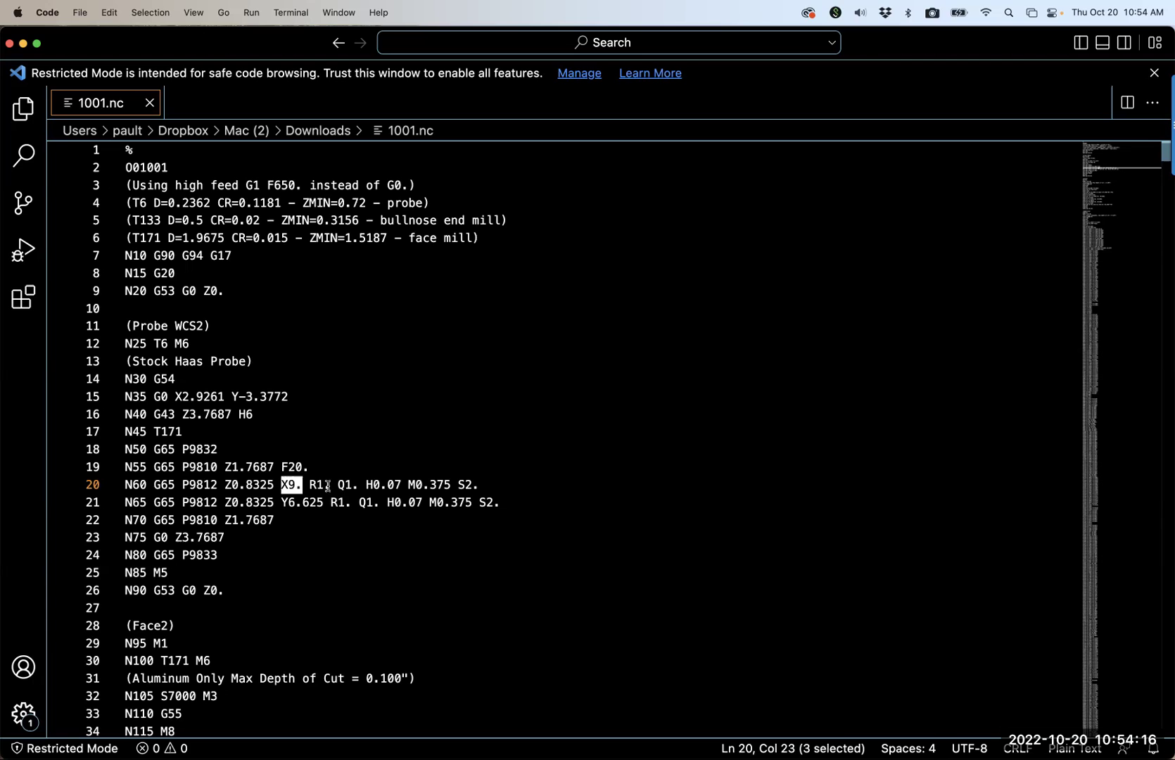
drag(330, 485, 310, 485)
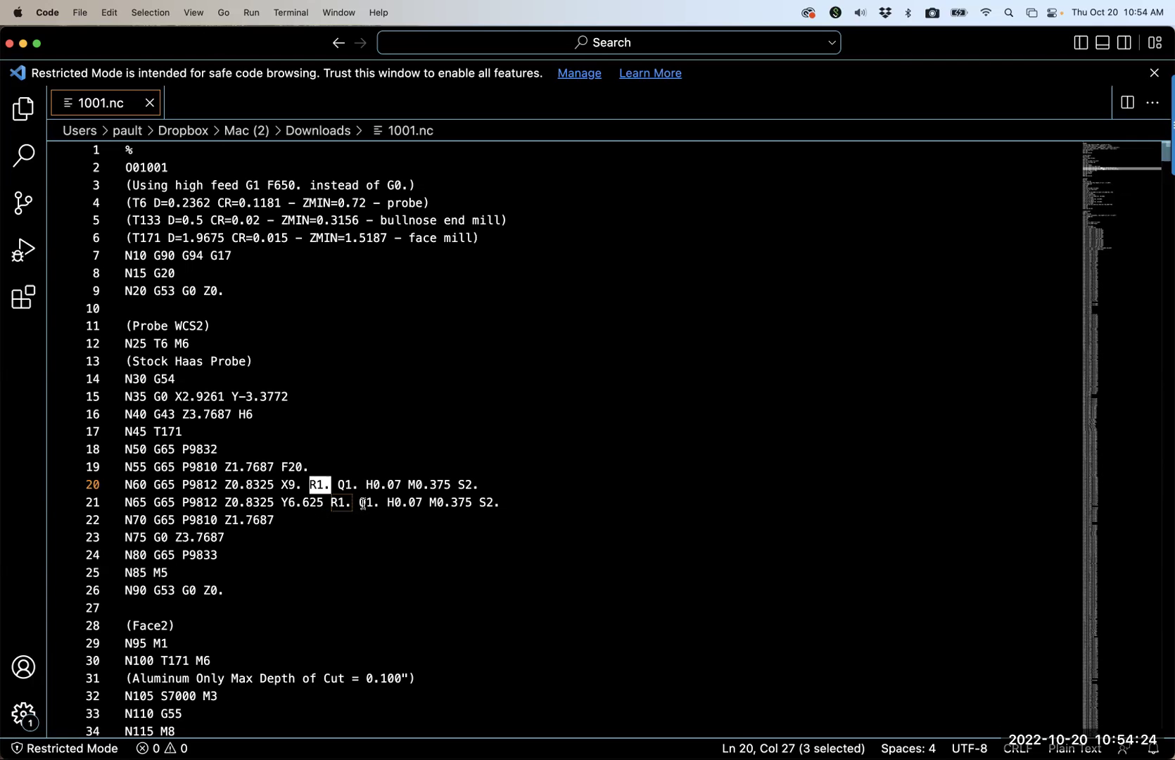
drag(339, 485, 359, 485)
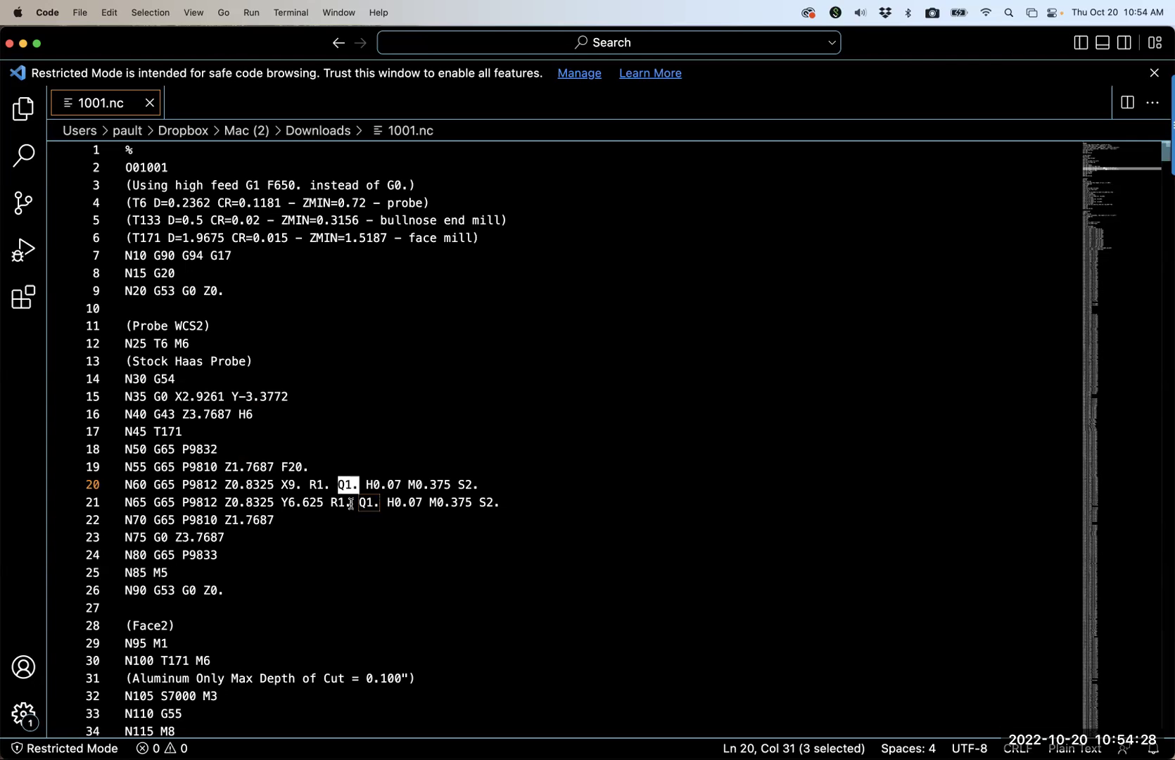
drag(400, 485, 364, 486)
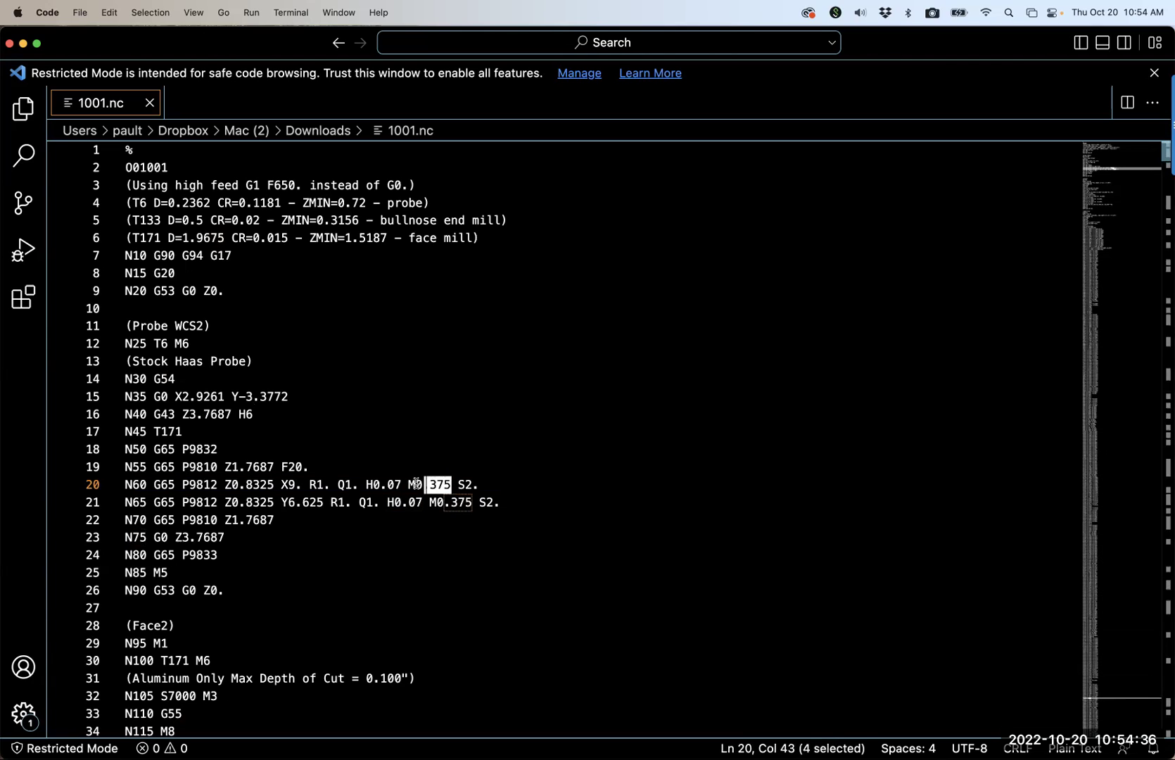
drag(415, 484, 408, 485)
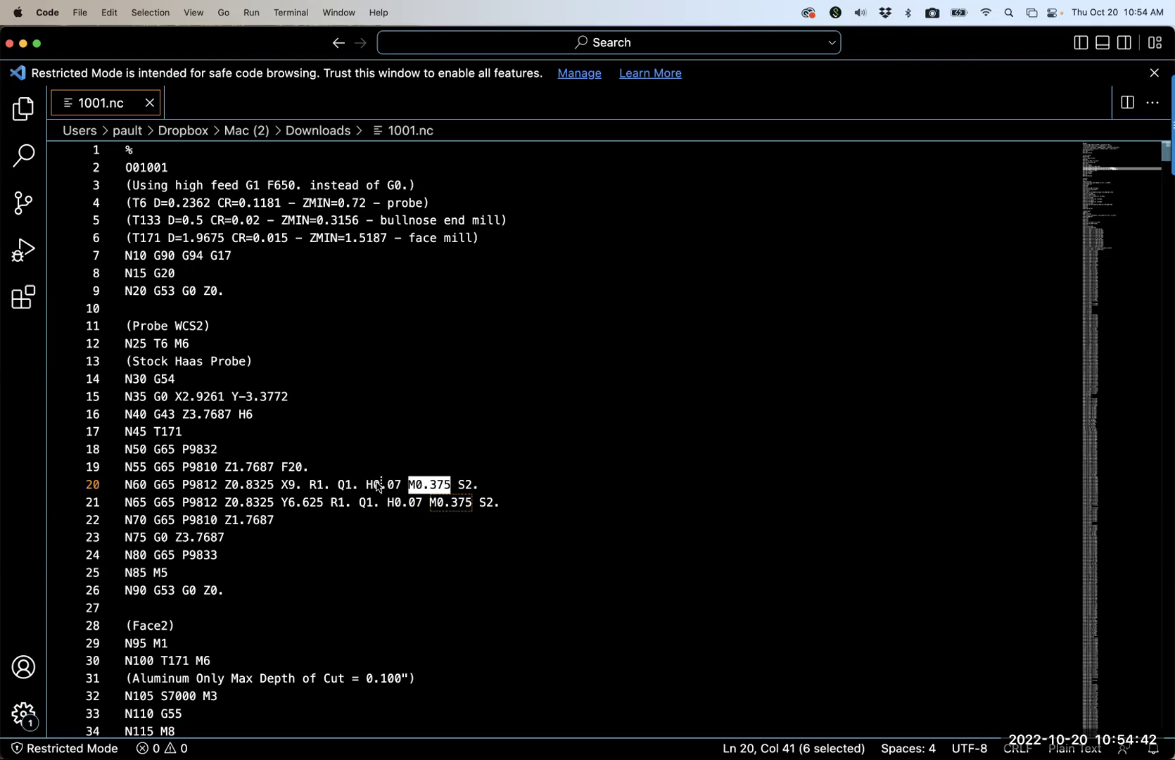
drag(379, 486, 380, 486)
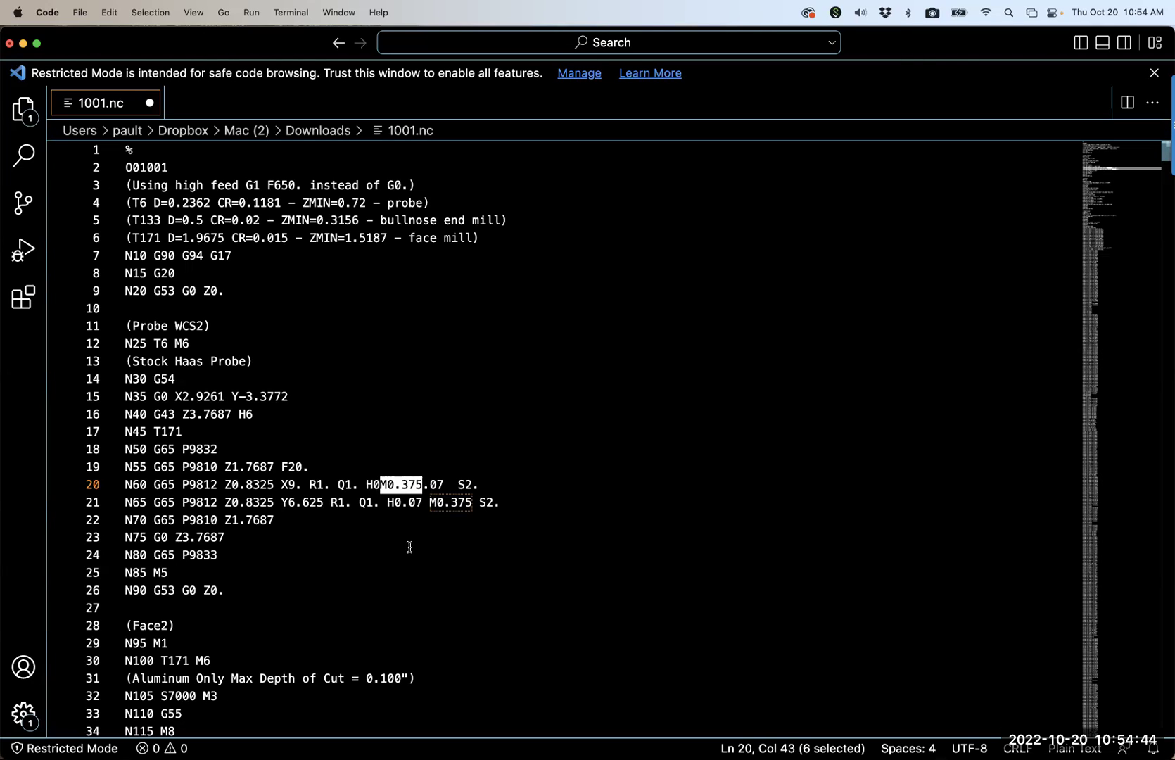
key(super+z)
click(454, 464)
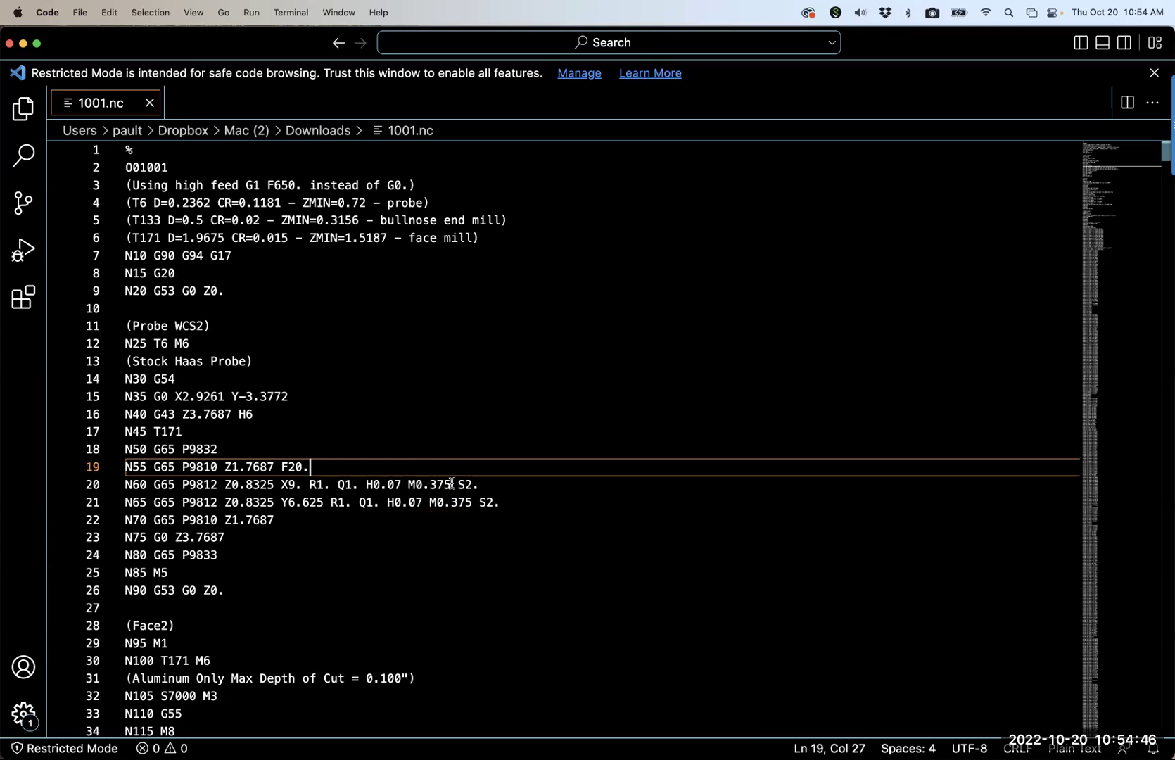
drag(452, 485, 386, 484)
click(492, 483)
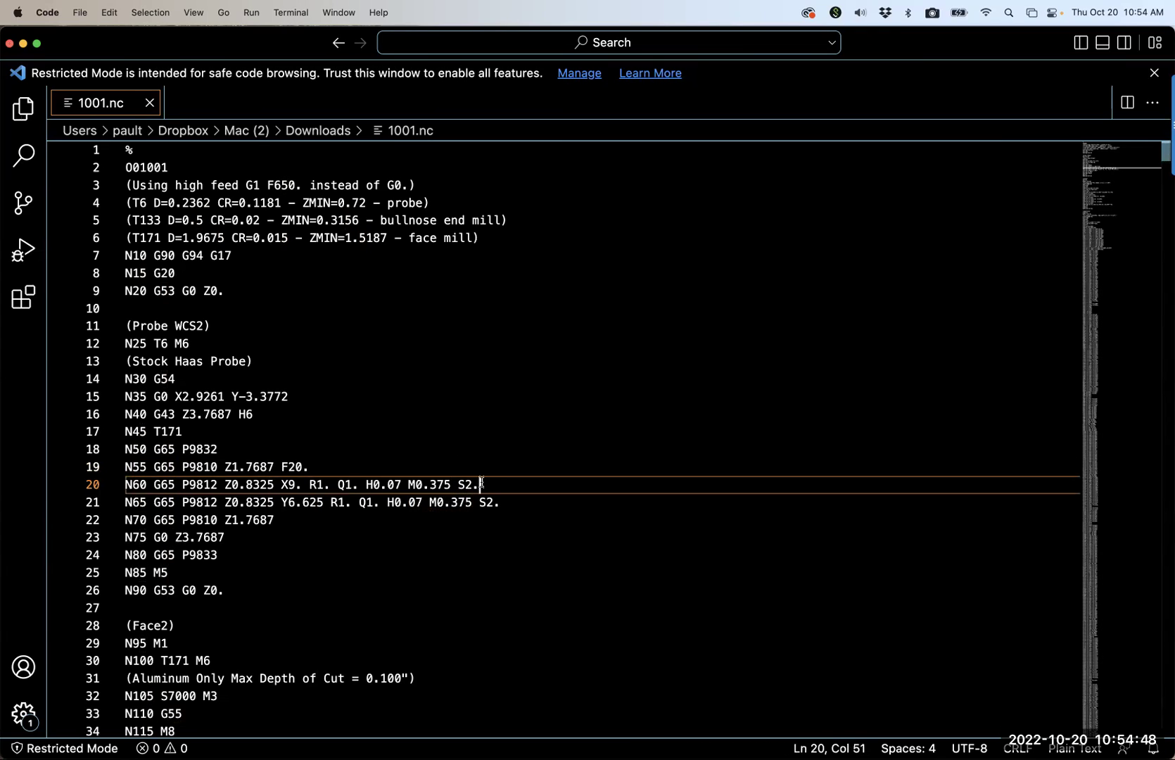
Drag the probe parameters following N65 on line 21 to after N70 on line 22.
shift+click(453, 485)
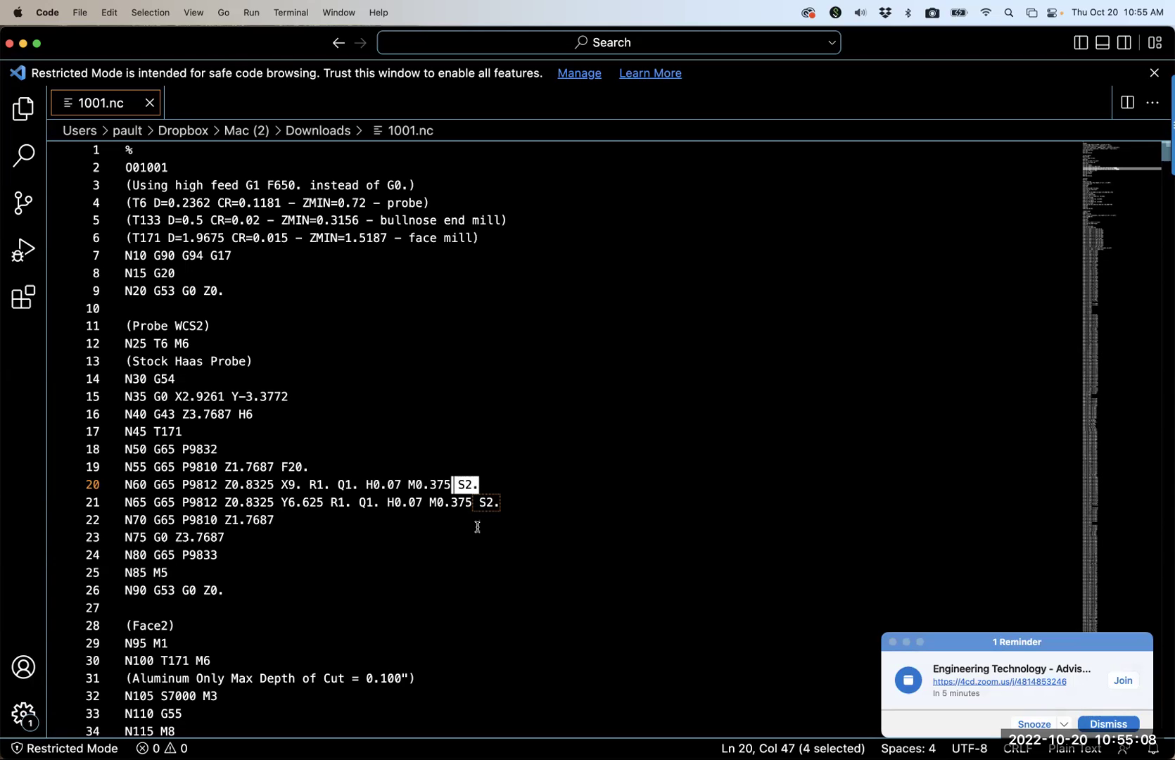
click(453, 523)
drag(501, 501, 146, 502)
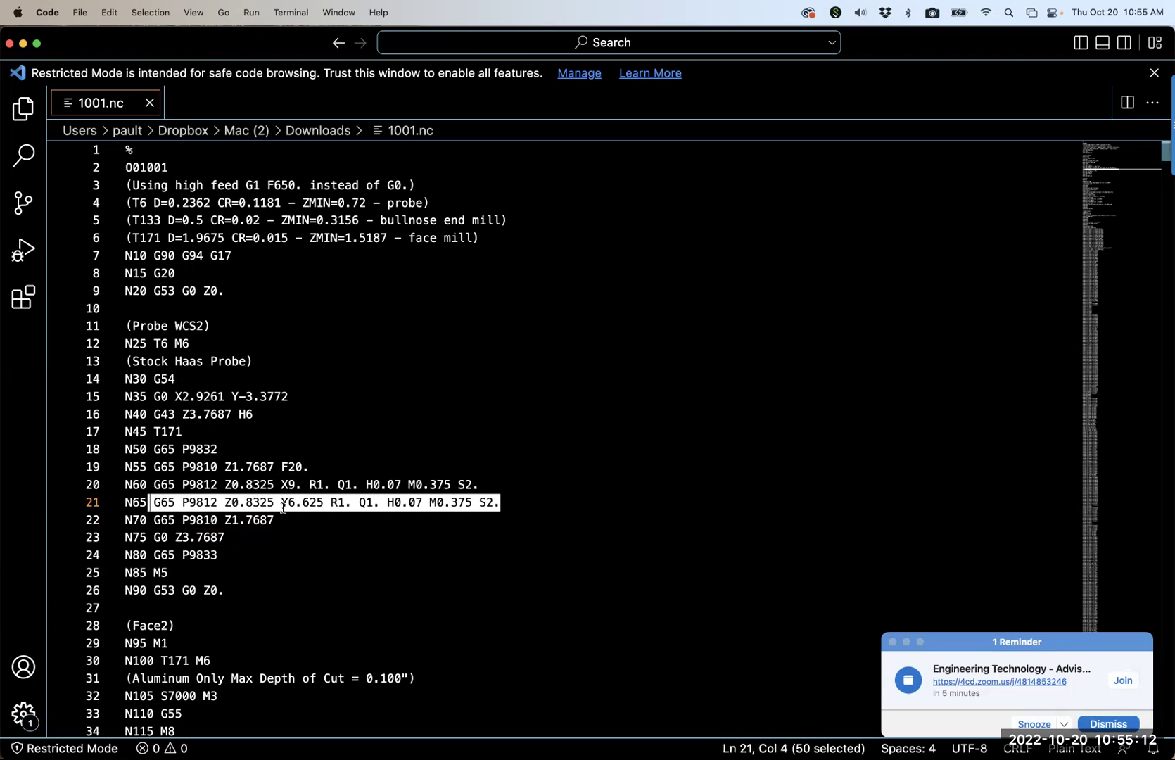
drag(283, 502, 147, 521)
scroll(246, 605, down, 7)
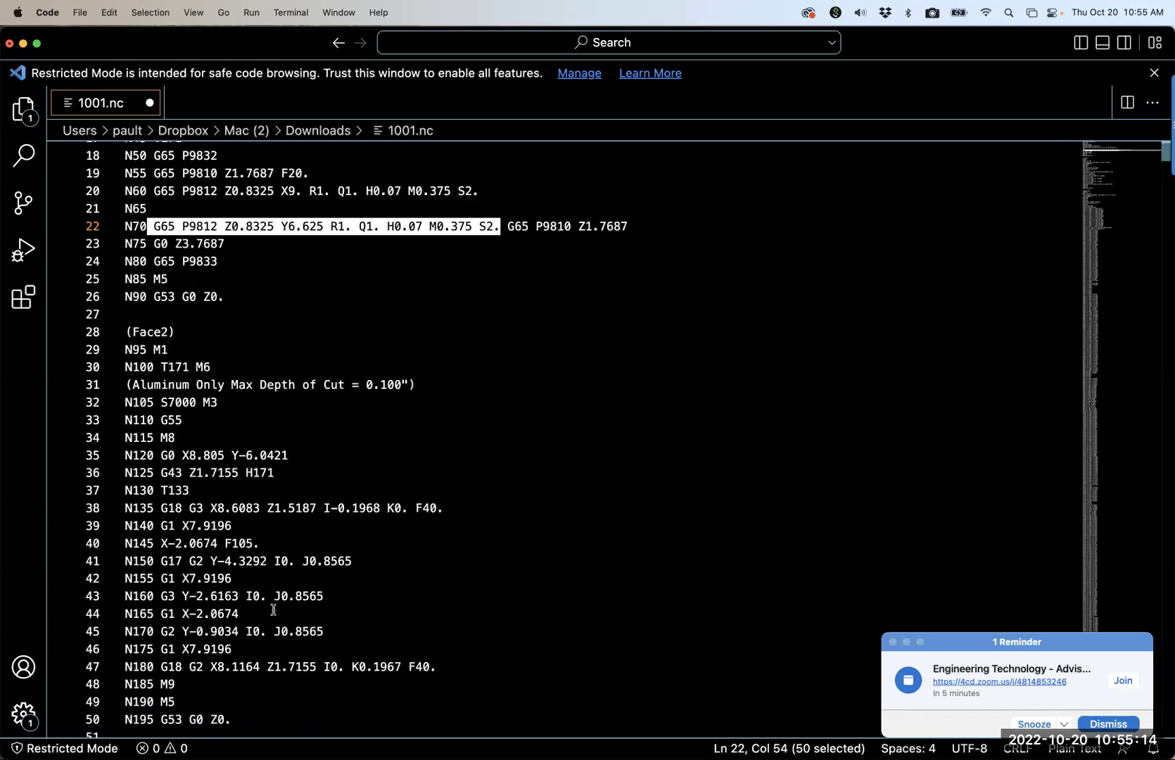
scroll(273, 610, up, 4)
scroll(273, 609, up, 2)
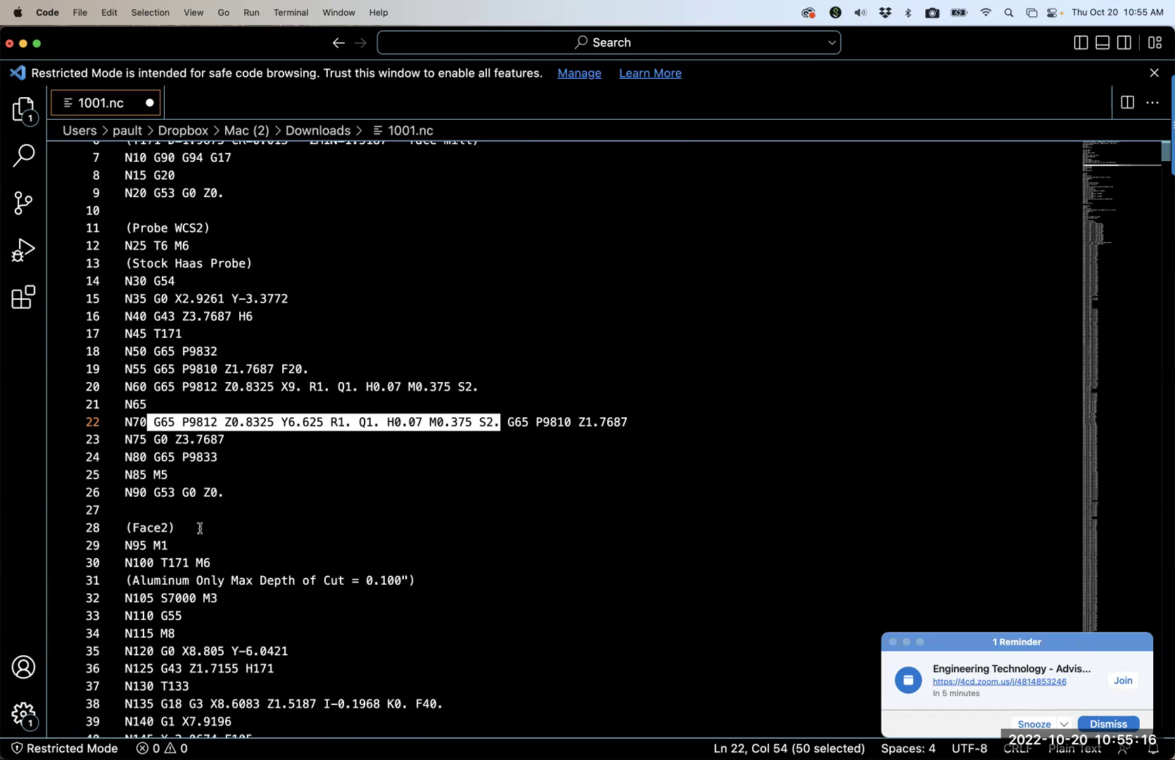
Highlight the G55 work offset on line 33 of the Face2 setup.
drag(184, 616, 110, 576)
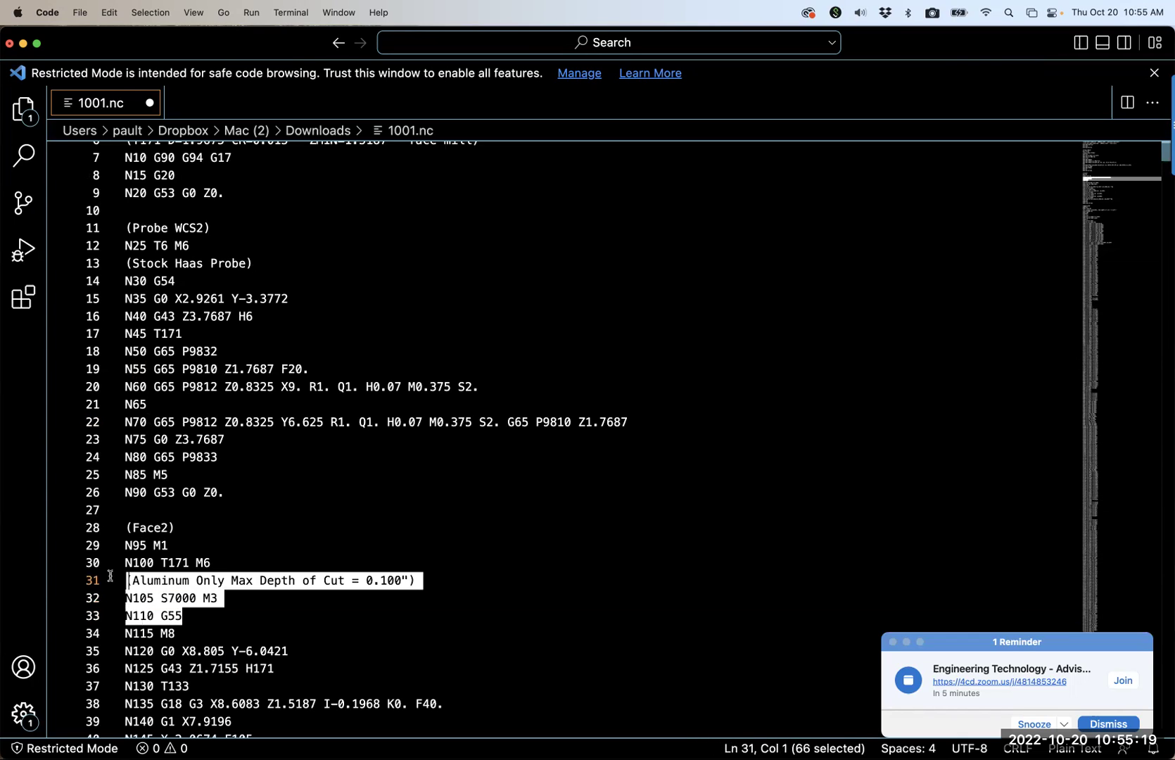
click(186, 614)
drag(186, 615, 155, 614)
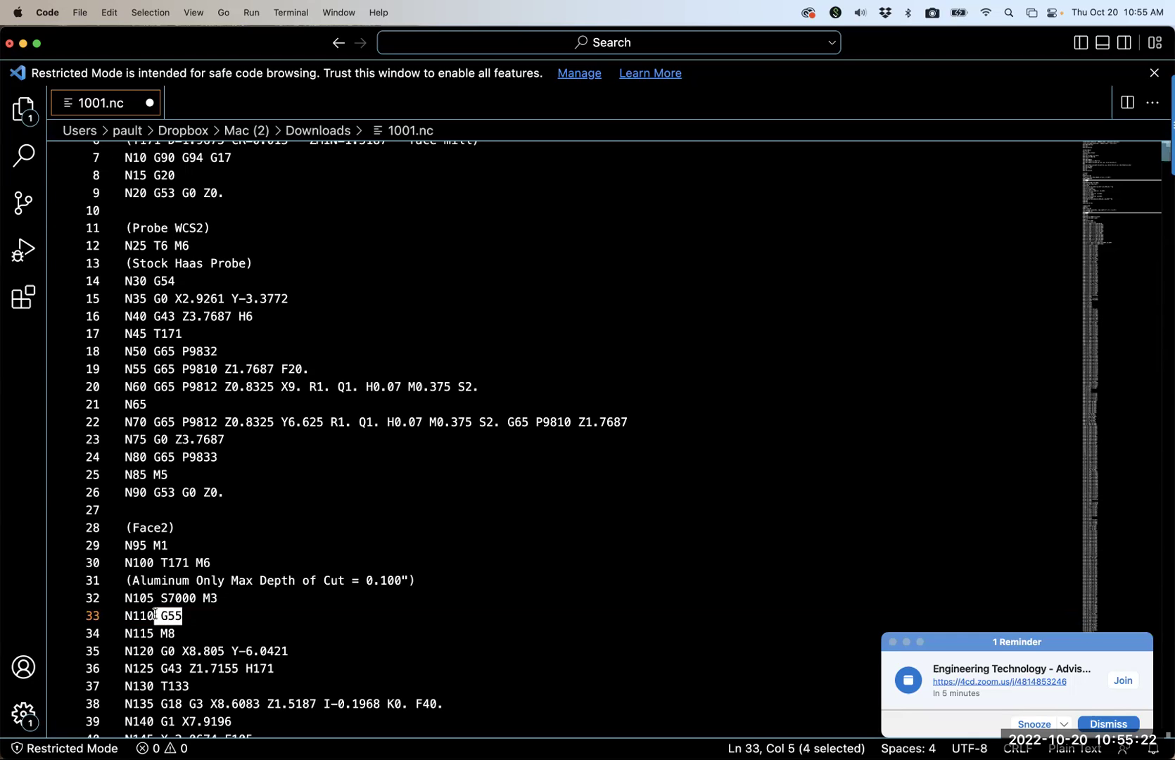
Scroll to the end of 1001.nc to show the G55 Probe Geometry2 G65 P9814 block.
scroll(363, 524, down, 2)
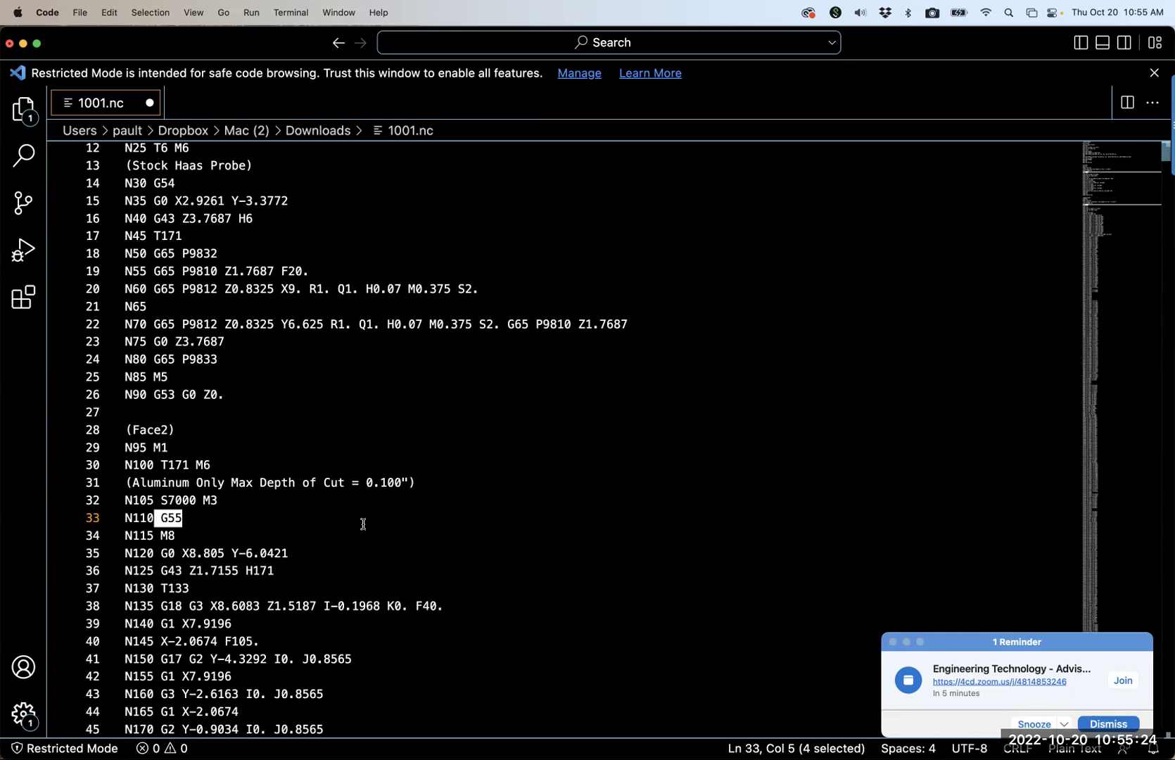
scroll(363, 524, down, 6)
scroll(363, 524, down, 20)
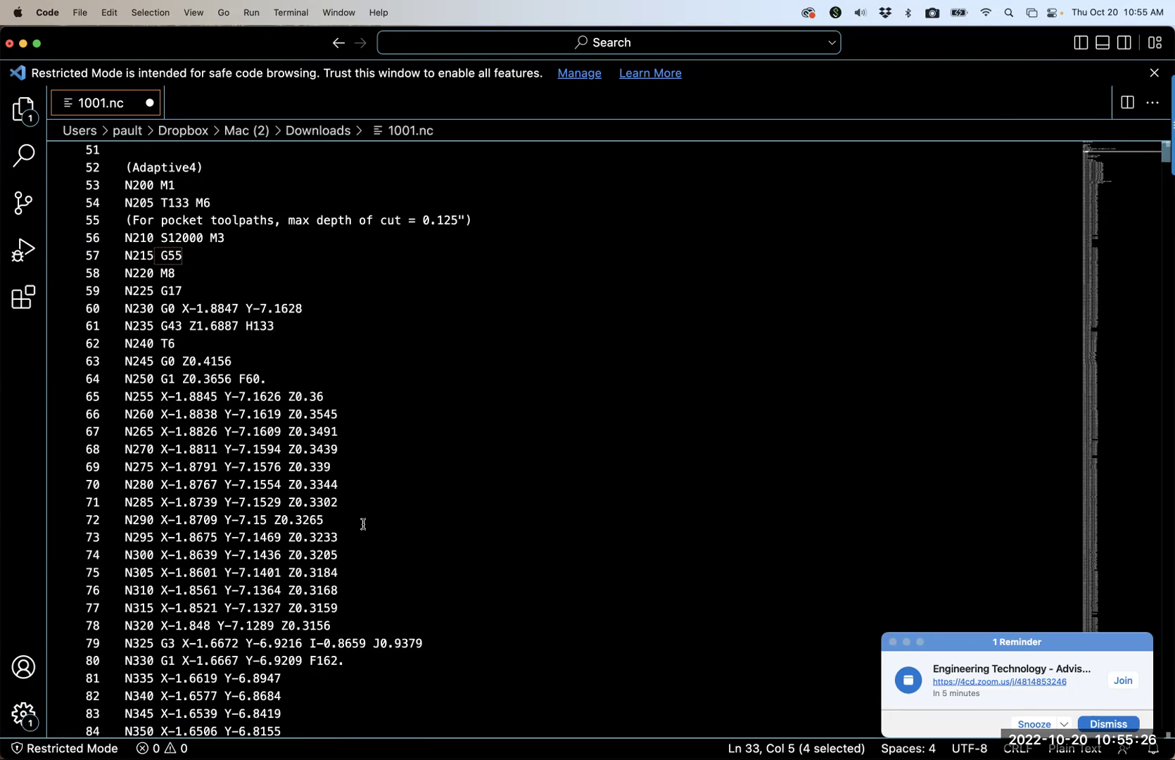
scroll(363, 524, down, 20)
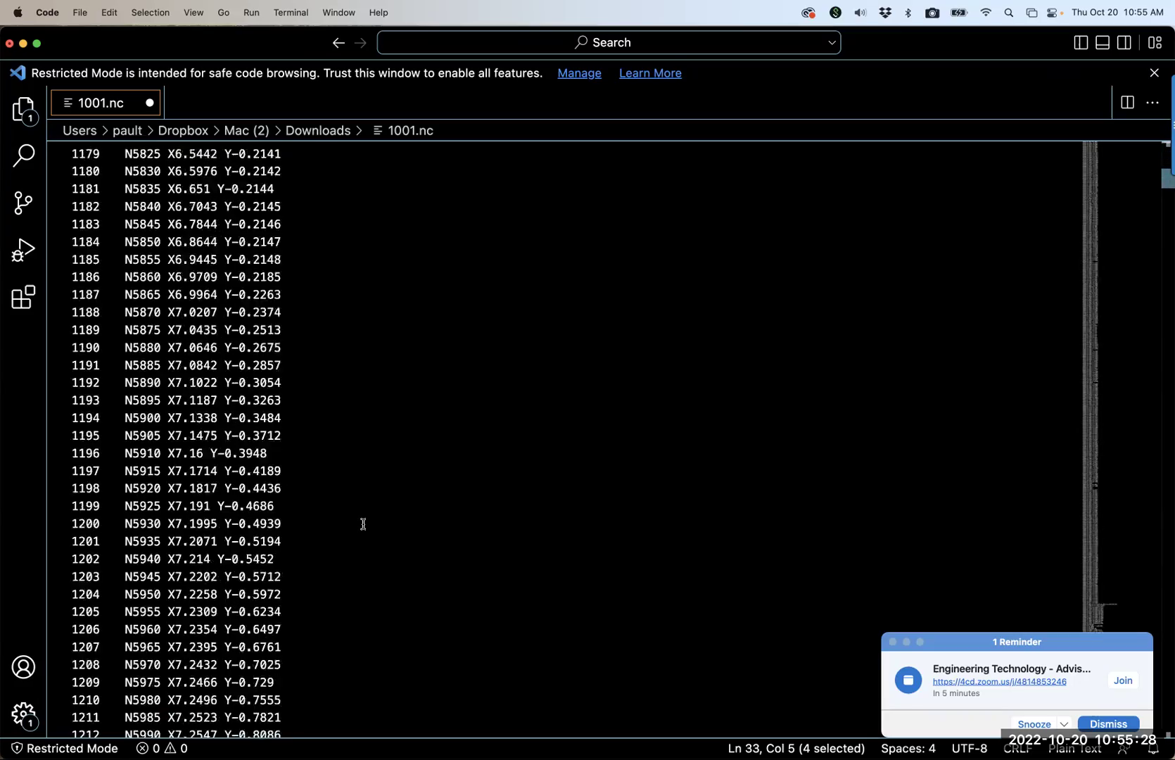
scroll(363, 525, down, 20)
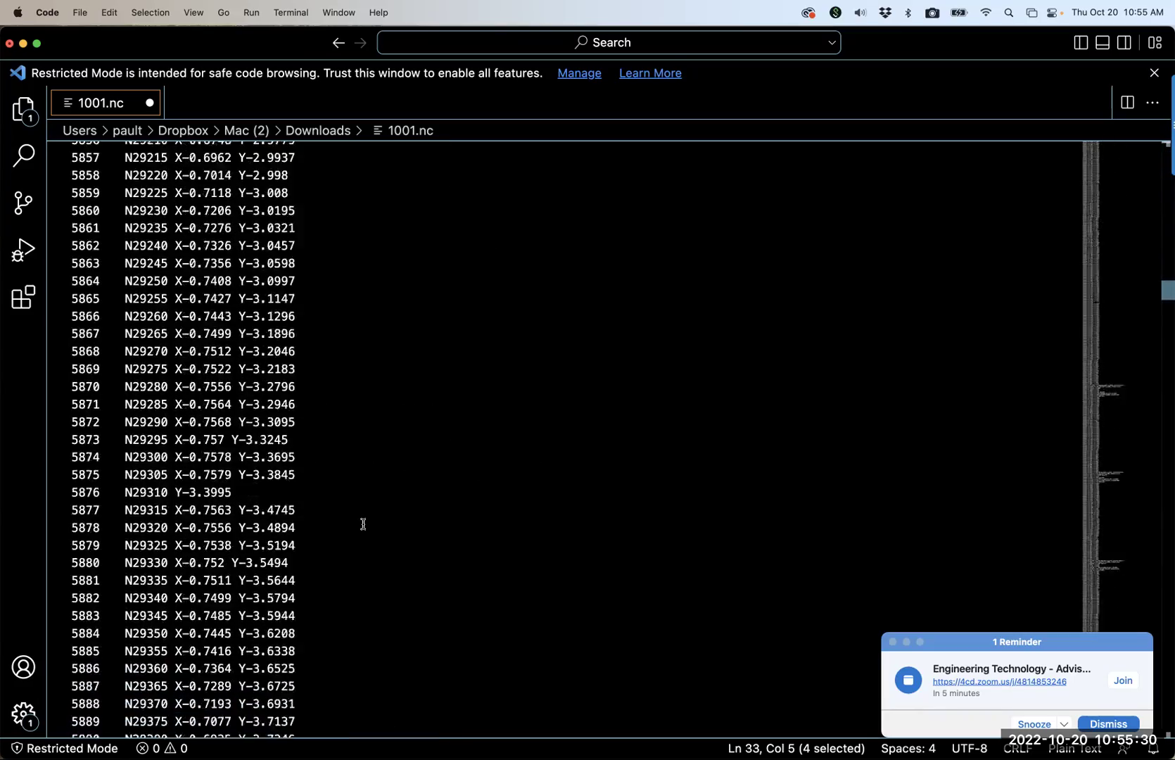
scroll(363, 524, down, 20)
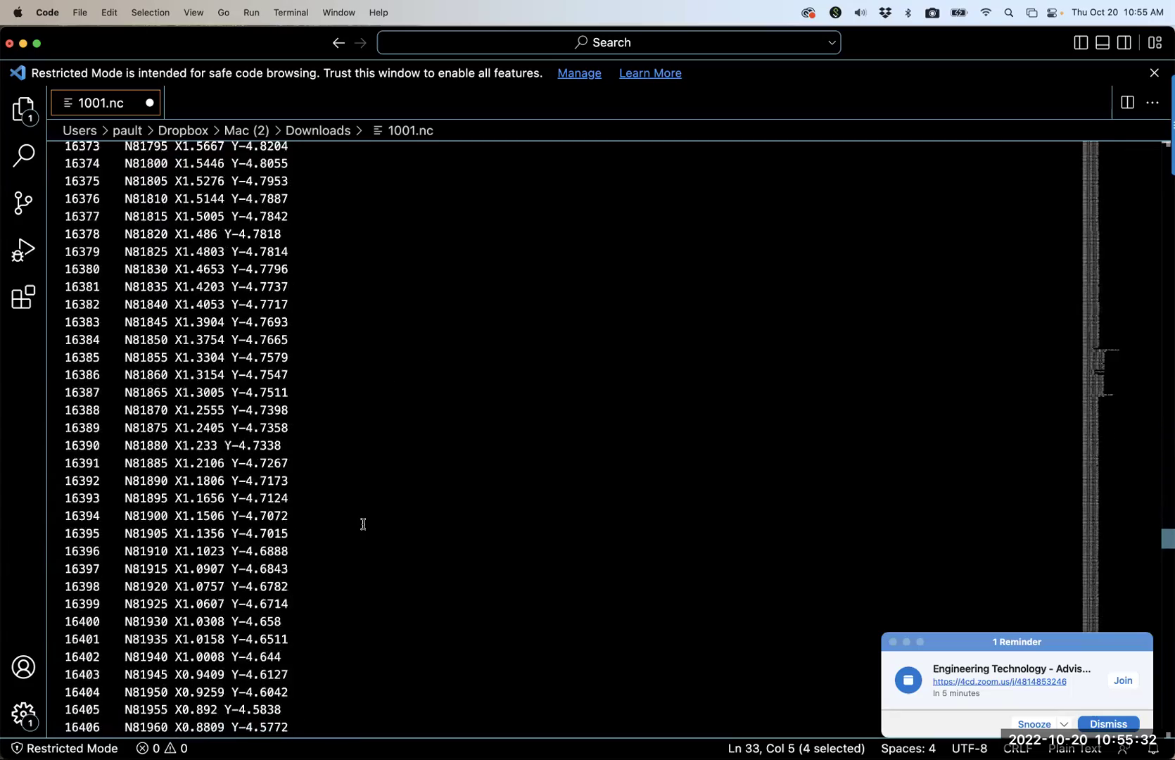
scroll(363, 524, down, 20)
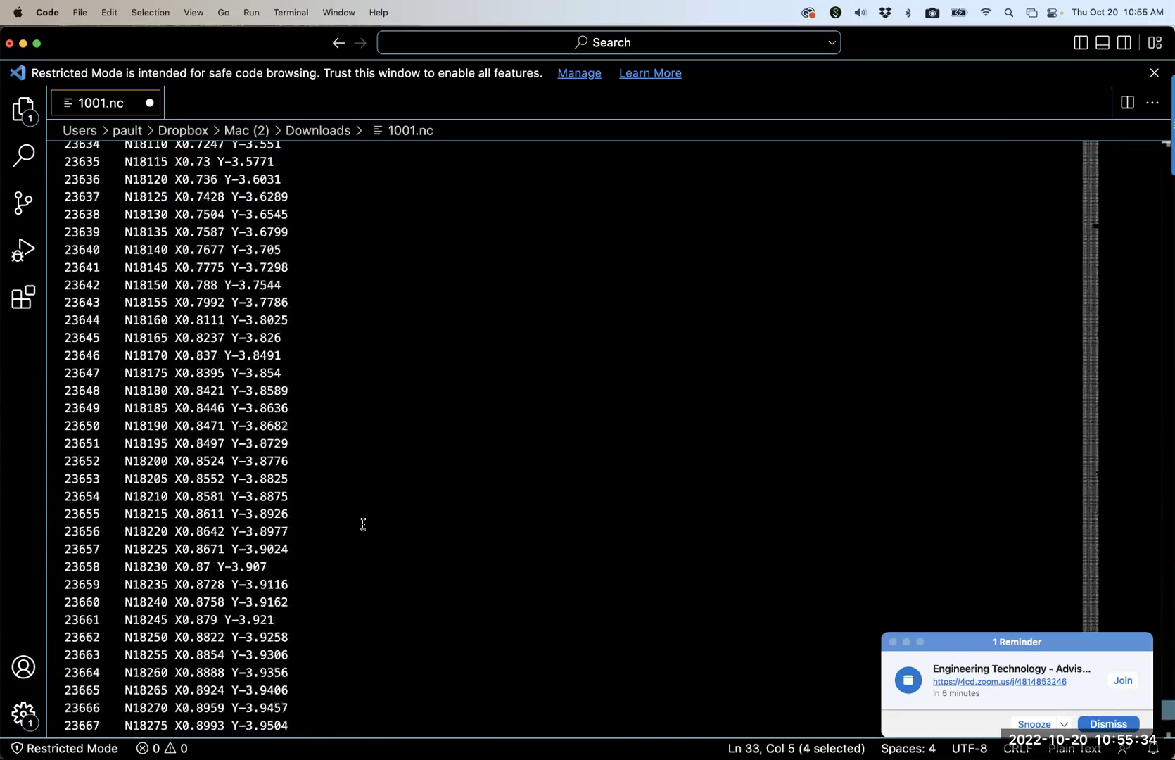
scroll(363, 524, up, 5)
scroll(363, 525, down, 4)
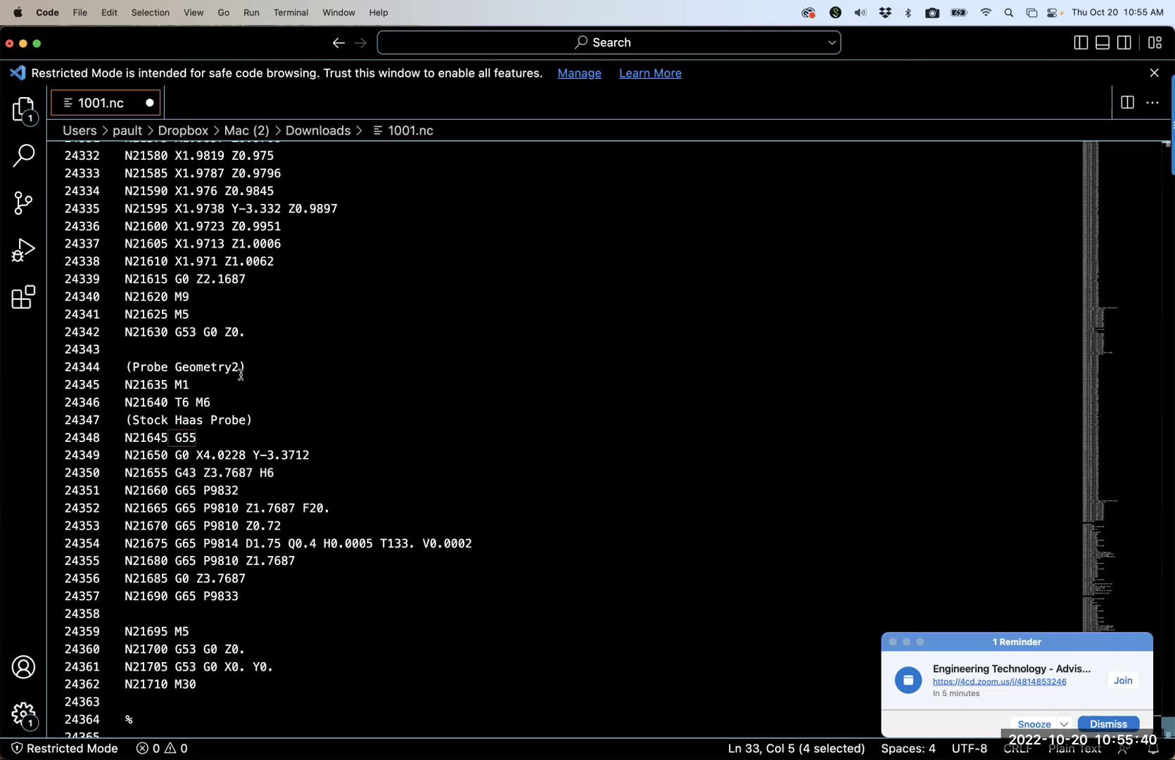
click(215, 437)
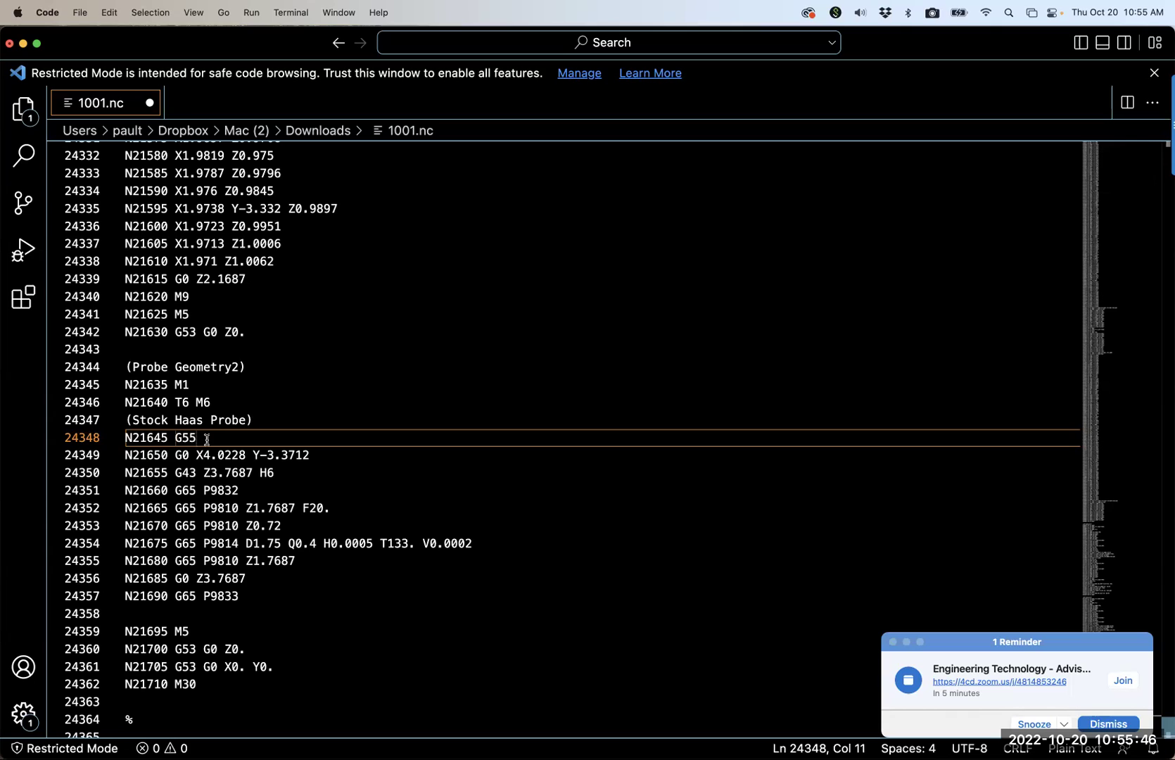
drag(210, 437, 178, 434)
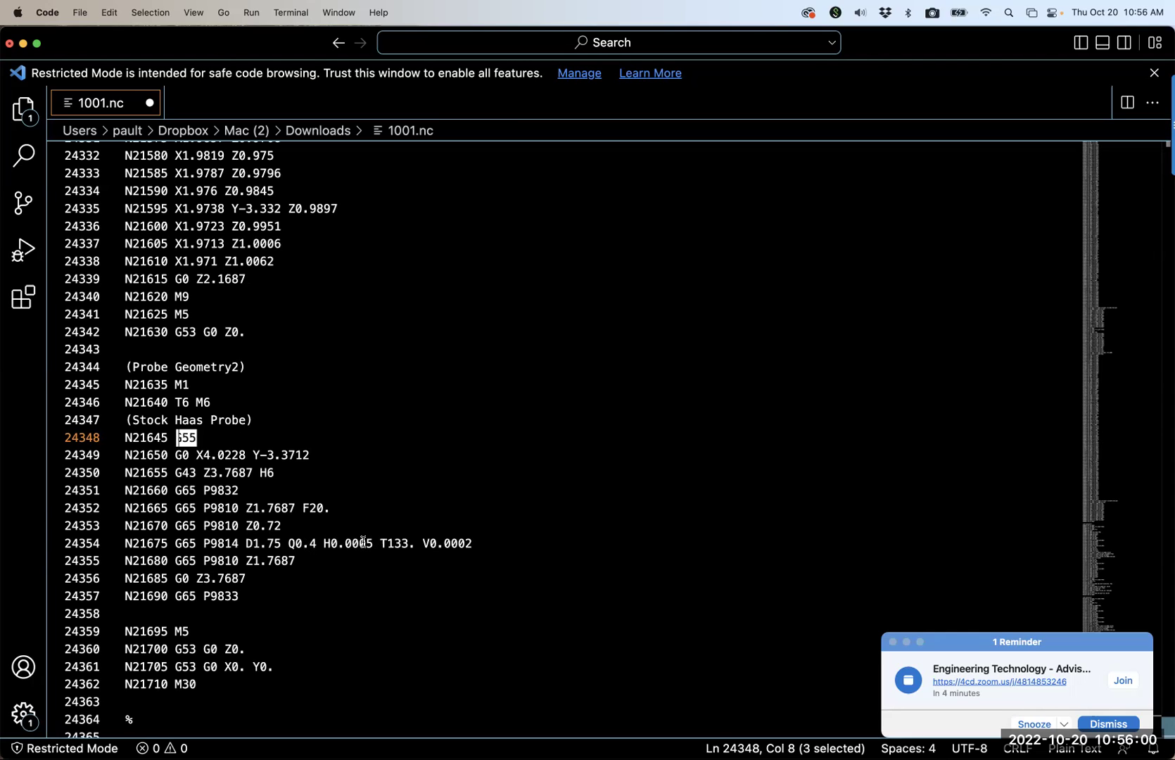
drag(373, 543, 325, 543)
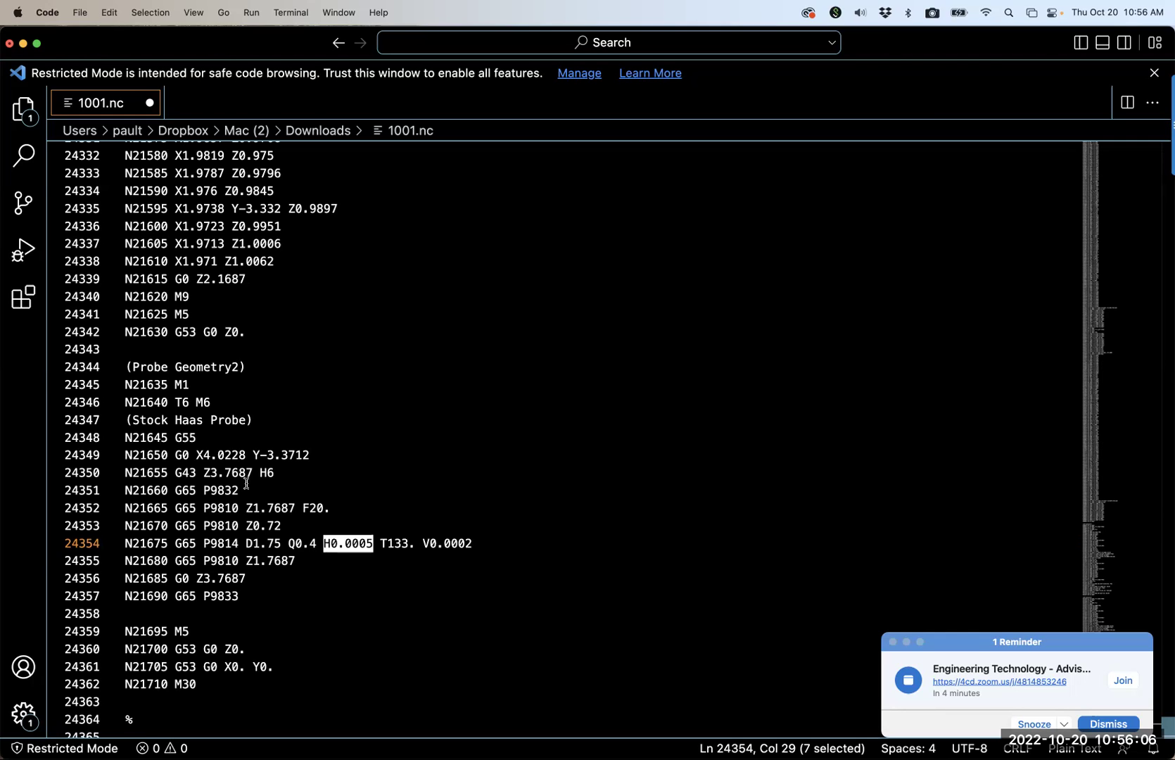
click(195, 438)
drag(193, 438, 176, 438)
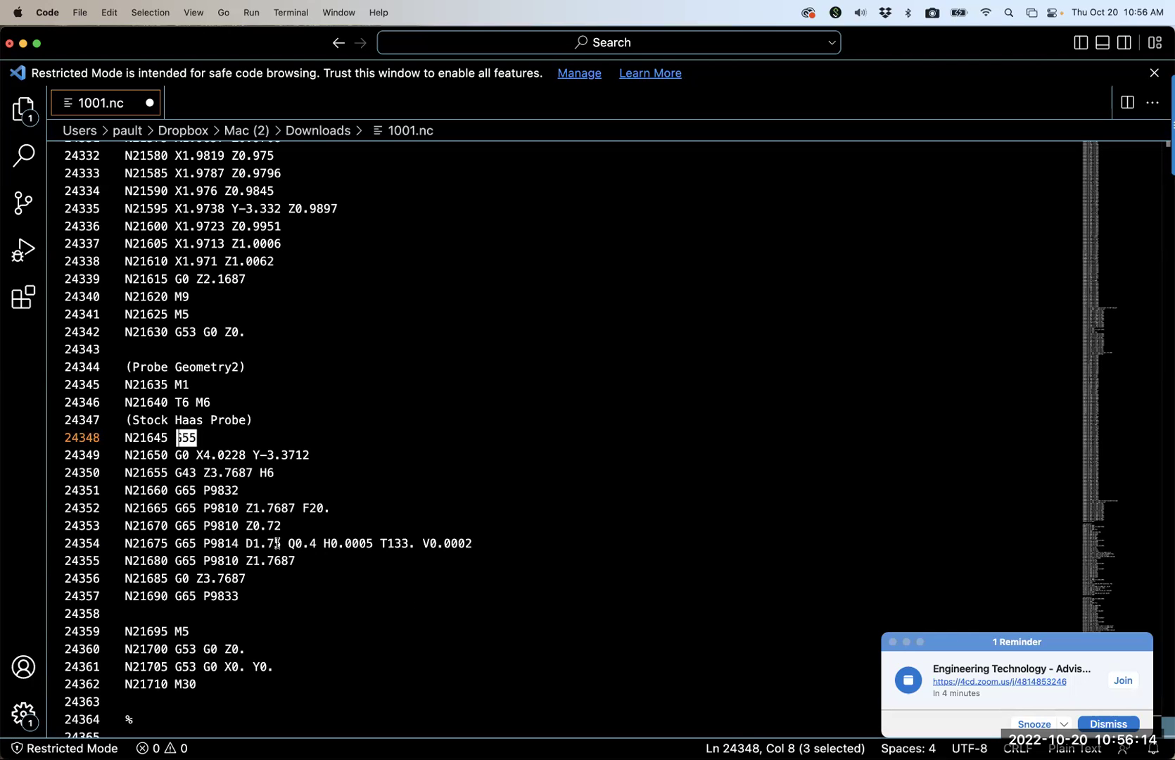
drag(282, 543, 247, 544)
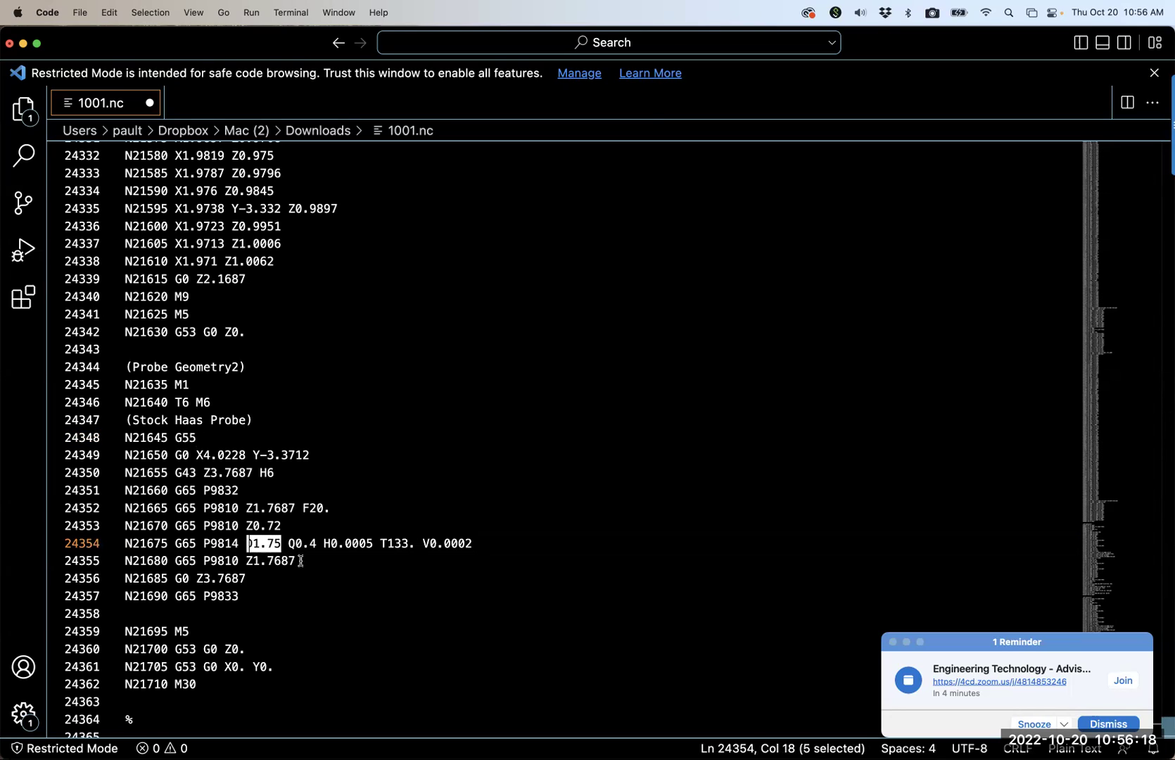
drag(374, 543, 325, 543)
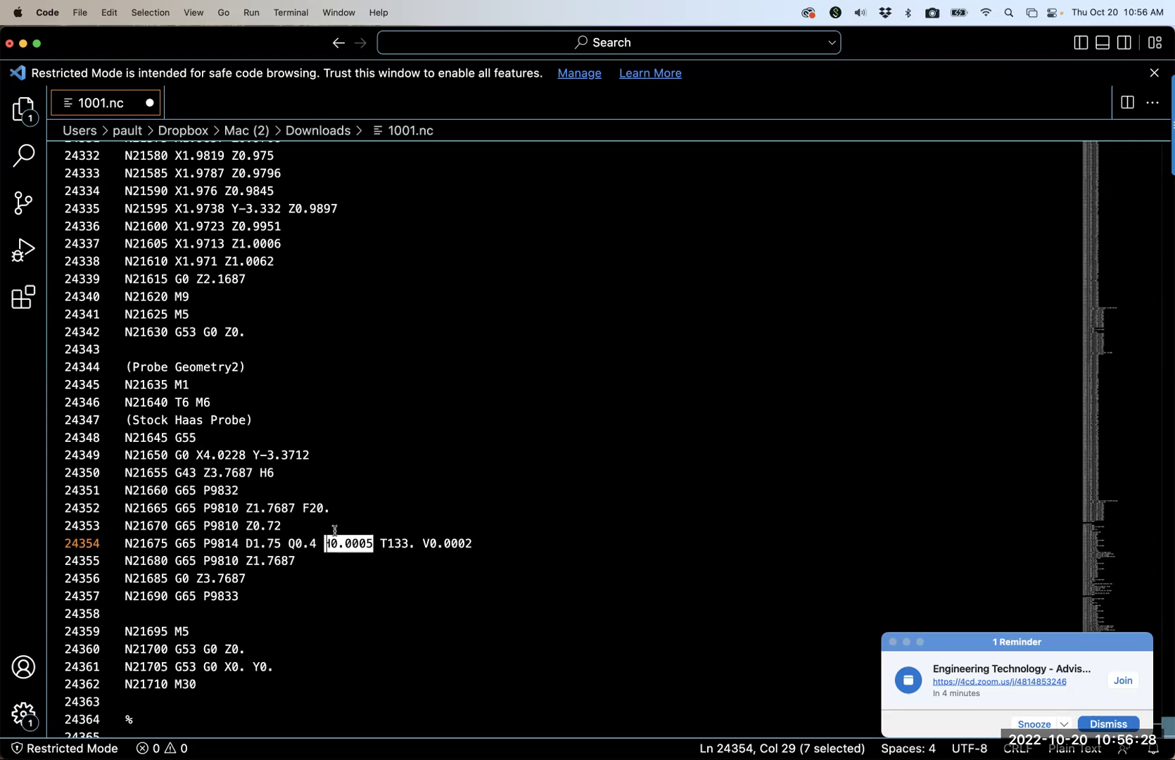
drag(472, 543, 422, 543)
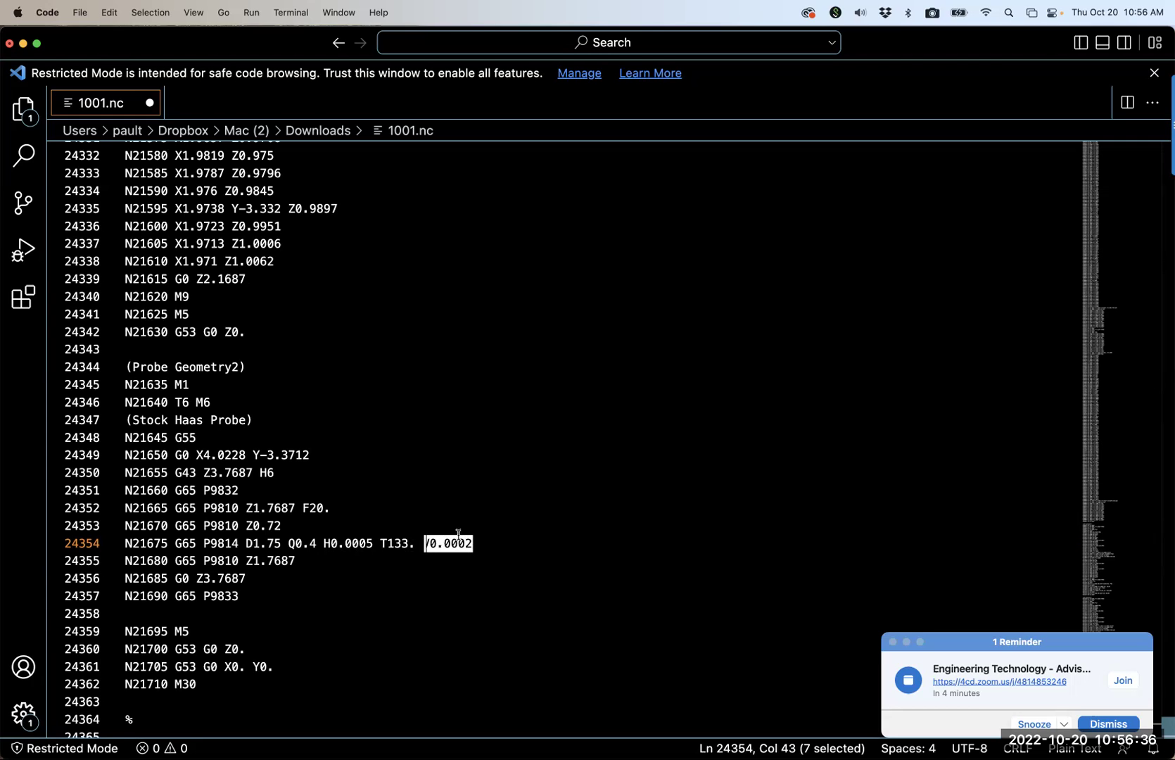
click(481, 542)
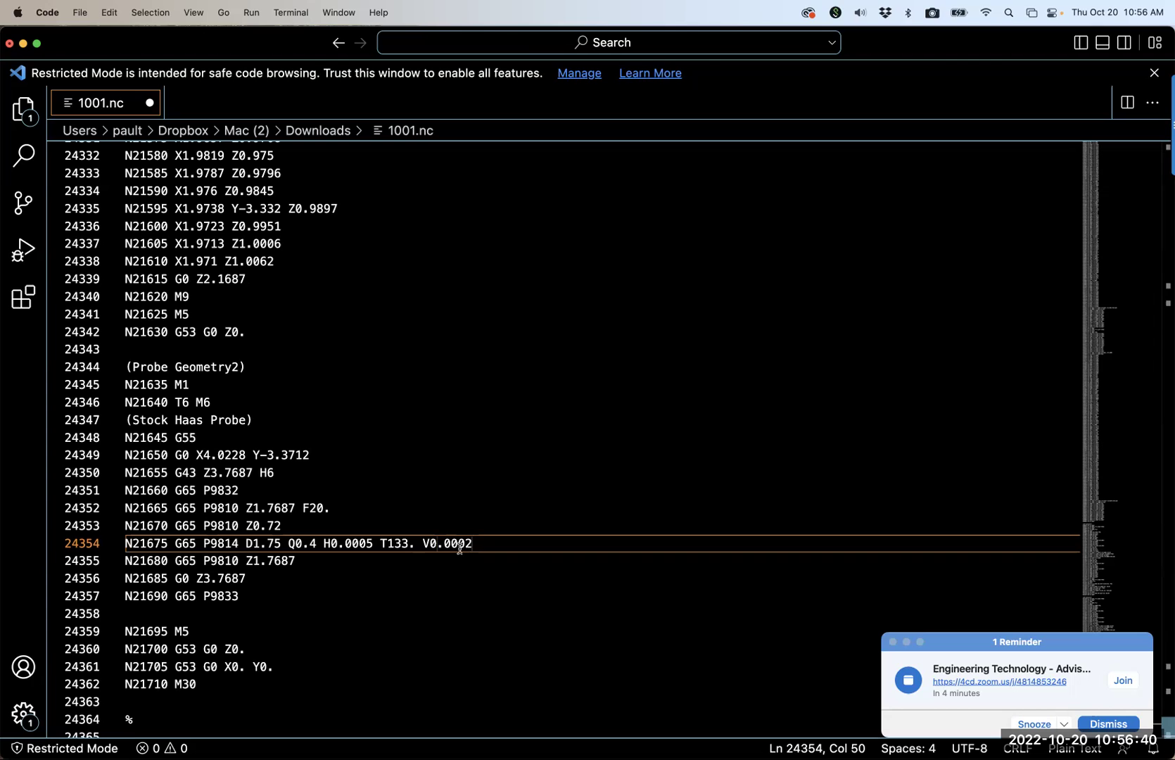
drag(414, 542, 380, 543)
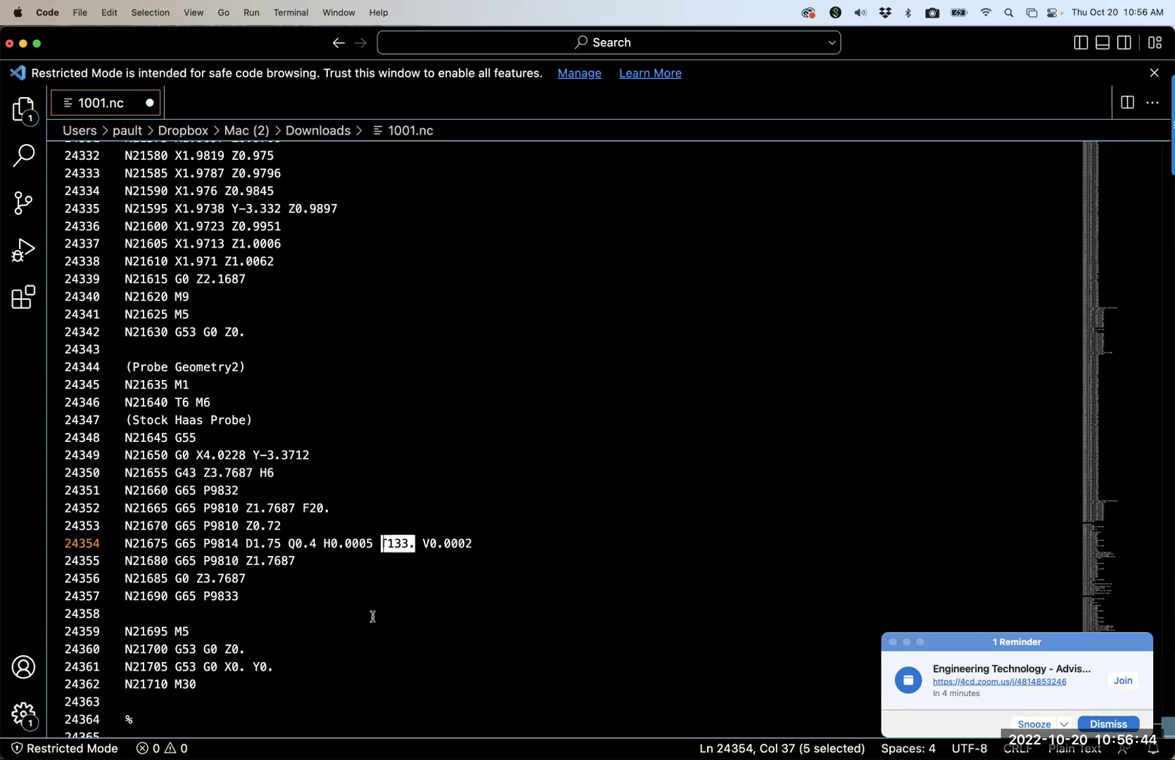